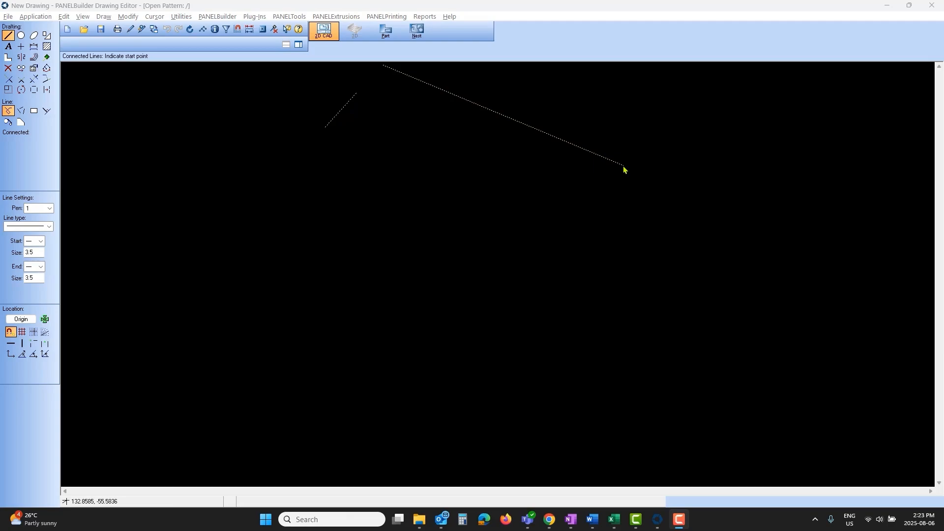
# Switch to the Part Editor and open the Standard Sheets Editor.
pyautogui.click(386, 32)
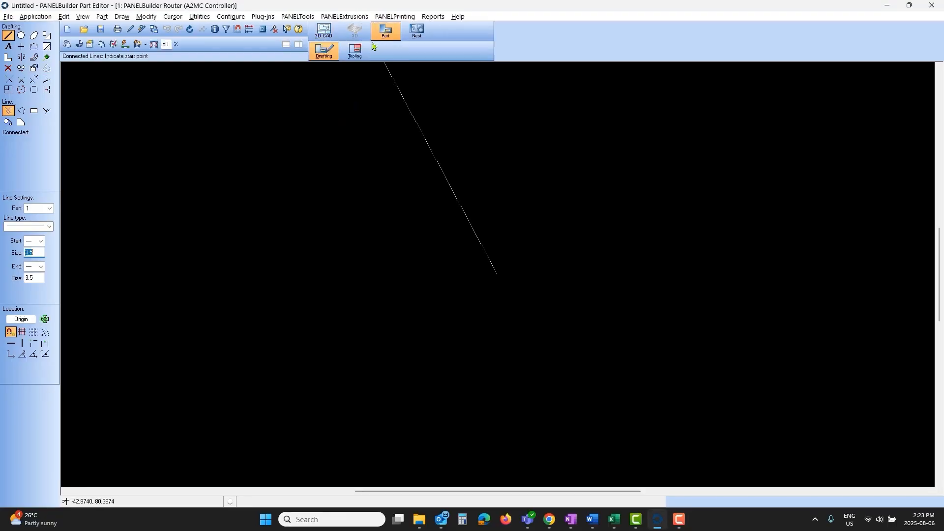
pyautogui.click(231, 17)
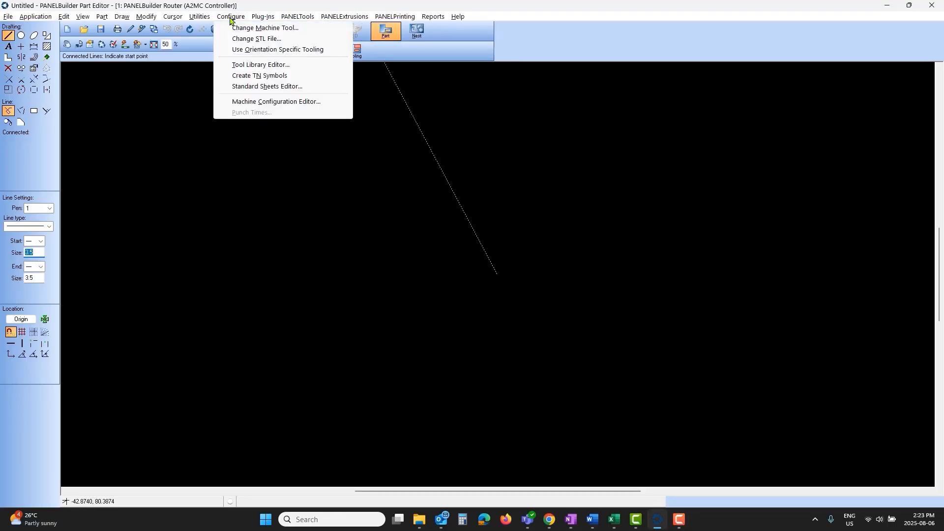
pyautogui.click(316, 87)
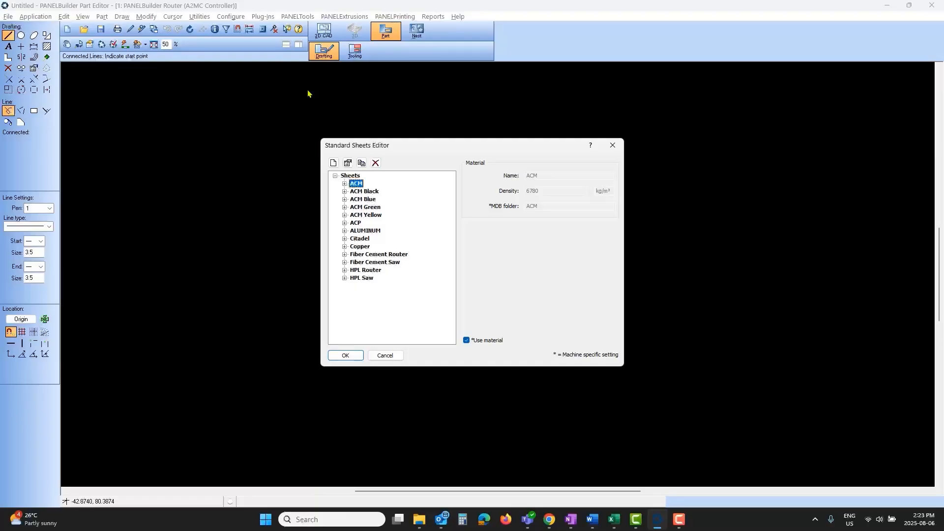
# Examine the sheet sizes stored under the 3mm and 4mm thicknesses of the ACM material.
pyautogui.click(345, 184)
pyautogui.click(353, 191)
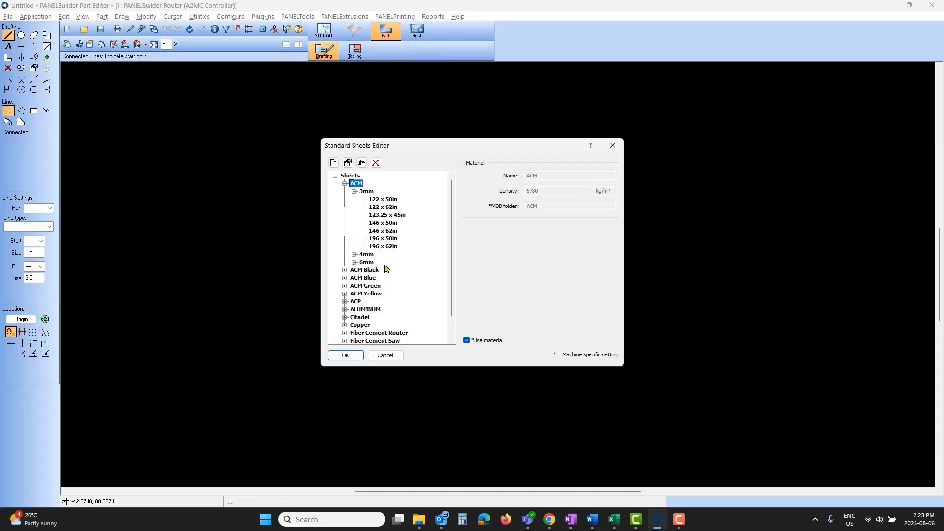
pyautogui.click(354, 254)
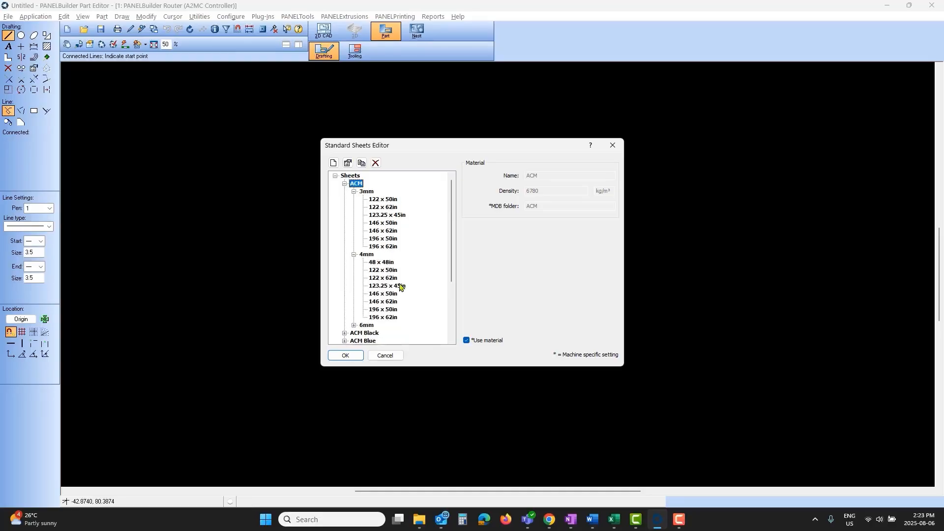
pyautogui.scroll(-2, 400, 284)
pyautogui.scroll(1, 400, 286)
pyautogui.scroll(1, 400, 287)
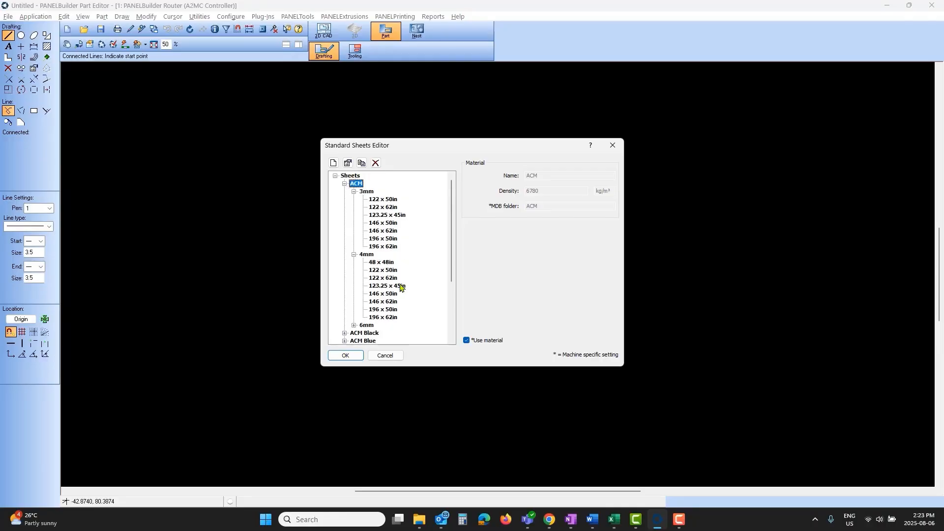
pyautogui.click(354, 254)
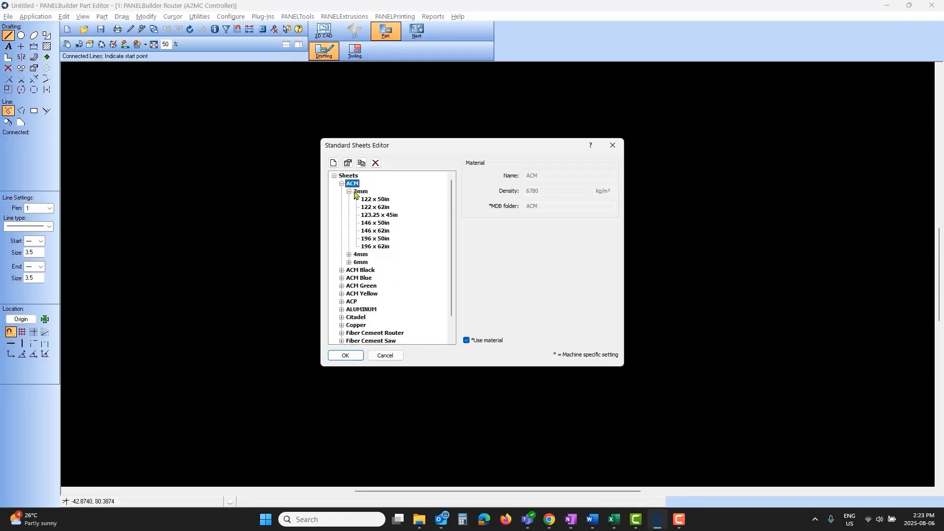
pyautogui.click(351, 192)
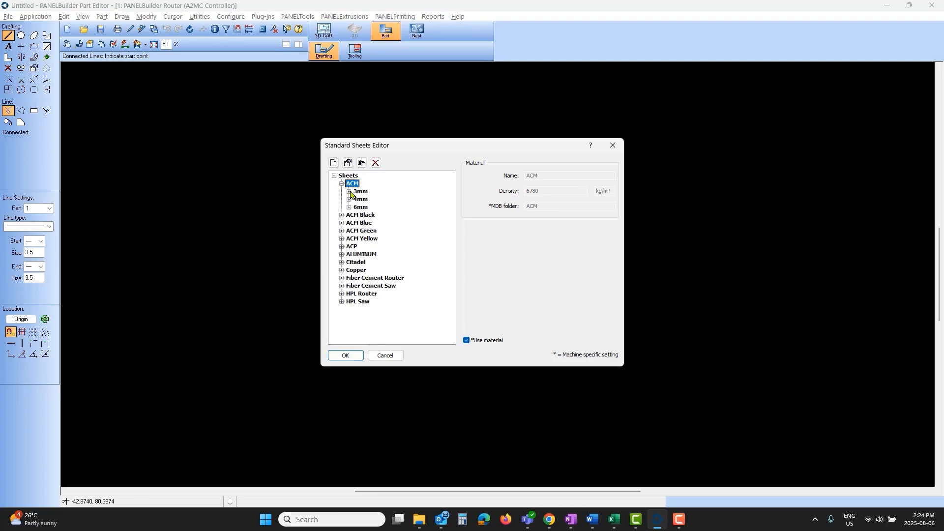
# Delete the Fiber Cement Router material and recreate it by copying Fiber Cement Saw under the name Fiber Cement Router.
pyautogui.click(371, 278)
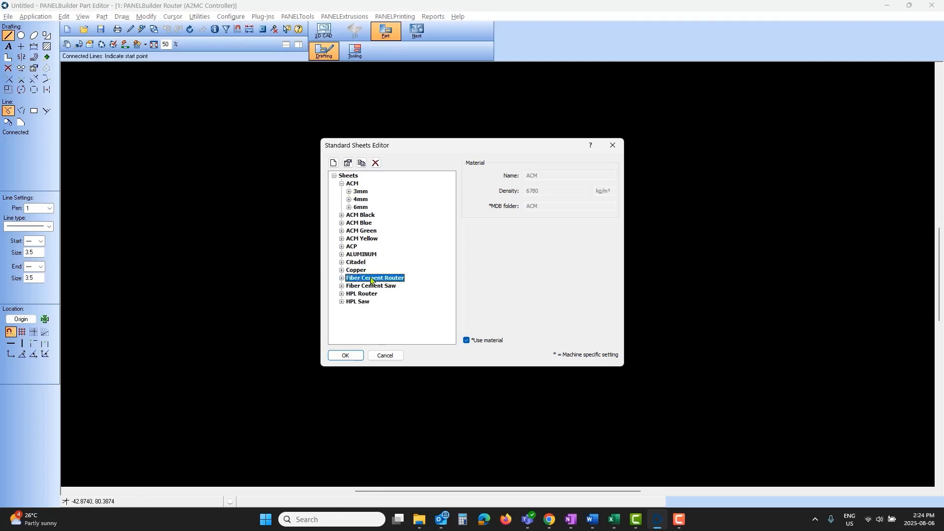
pyautogui.click(376, 163)
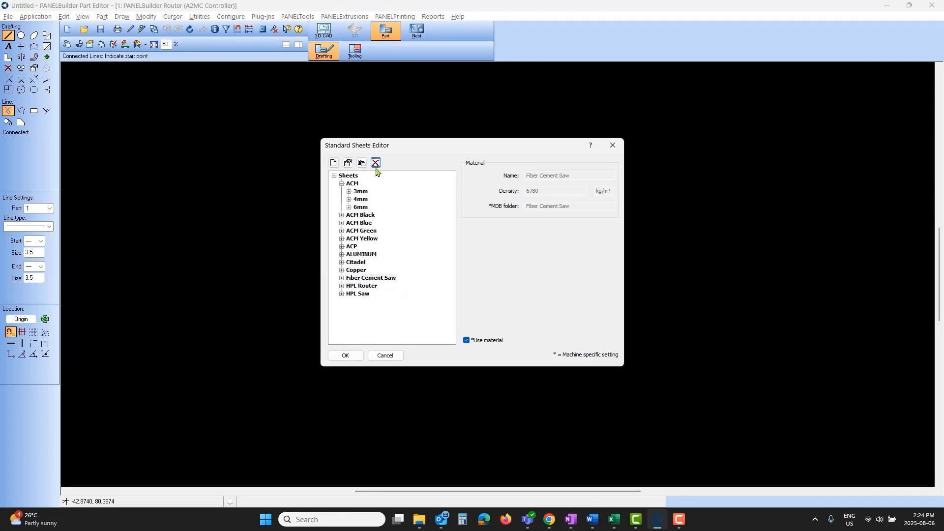
pyautogui.click(351, 278)
pyautogui.click(360, 165)
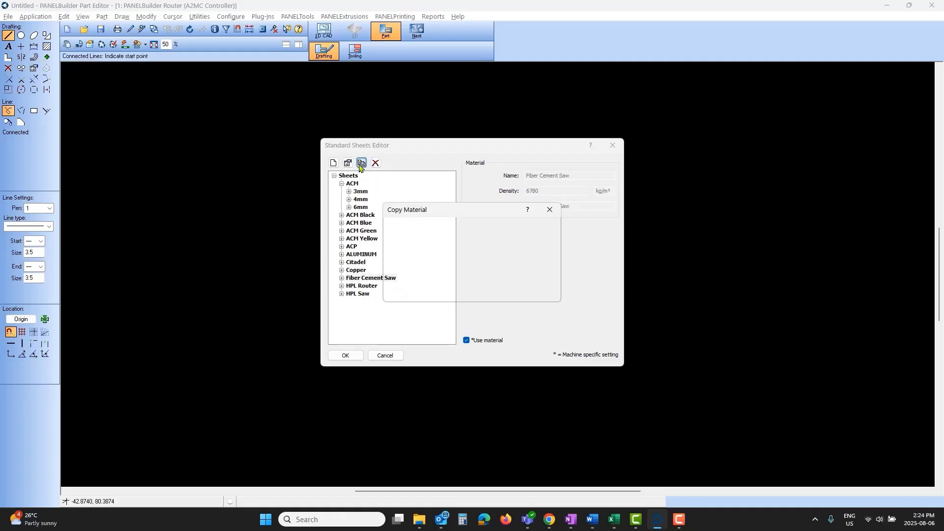
pyautogui.click(500, 233)
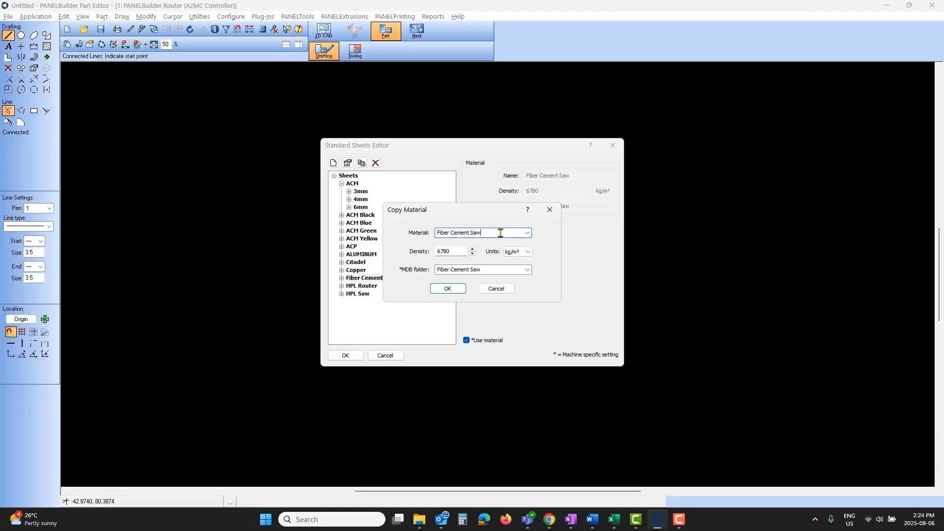
pyautogui.press('BackSpace')
pyautogui.press('BackSpace')
pyautogui.press('BackSpace')
pyautogui.write('Router')
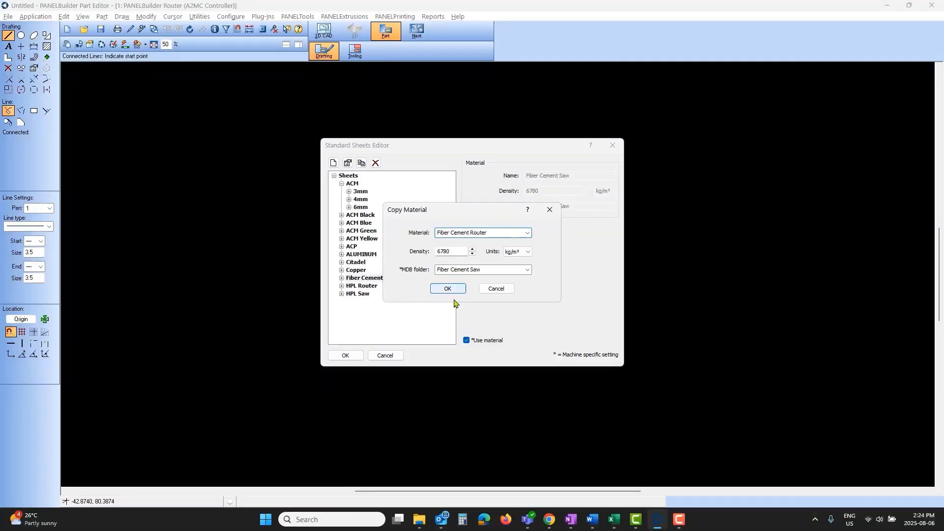
pyautogui.click(454, 294)
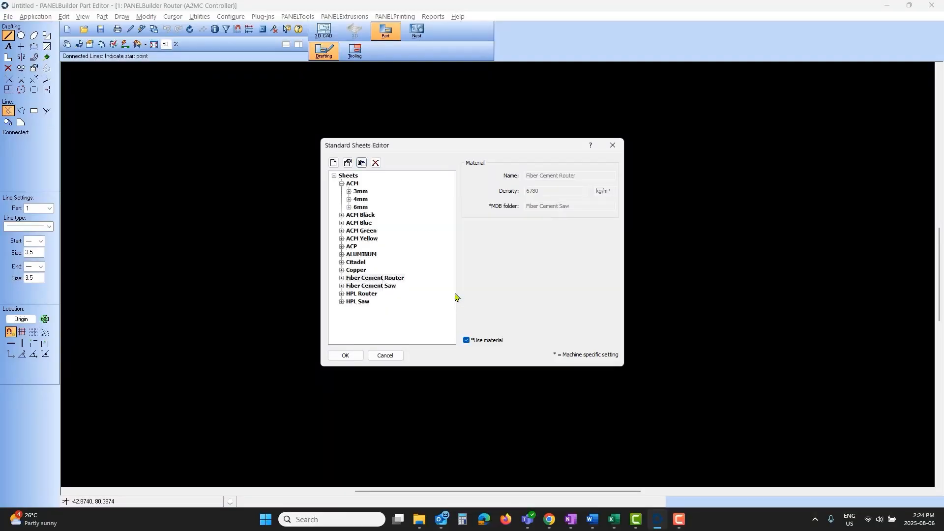
# Compare the thicknesses and 8mm sheet sizes stored under Fiber Cement Router and Fiber Cement Saw.
pyautogui.click(342, 279)
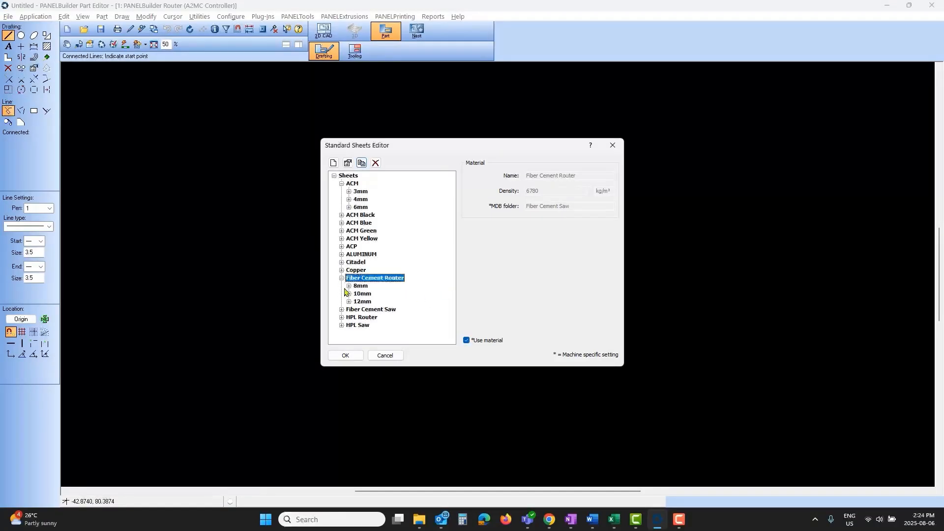
pyautogui.click(341, 310)
pyautogui.scroll(-1, 414, 307)
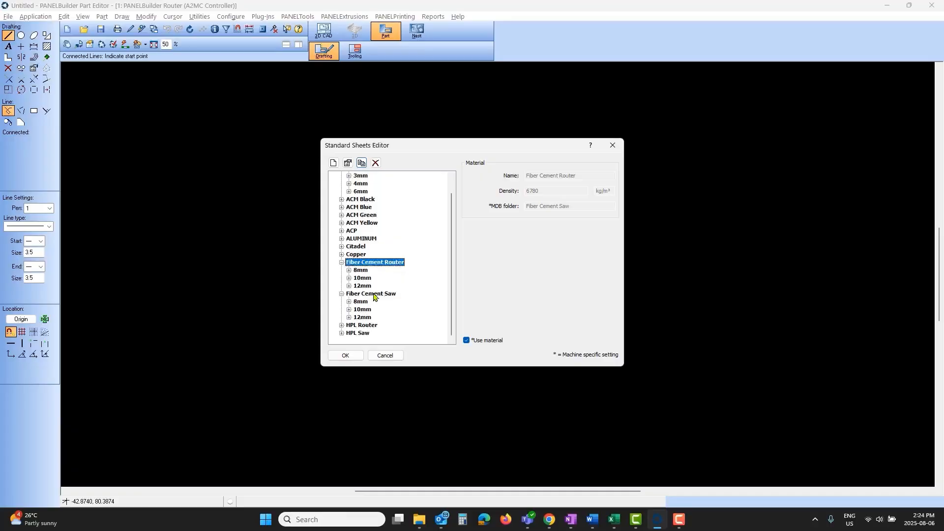
pyautogui.click(349, 302)
pyautogui.scroll(-1, 390, 294)
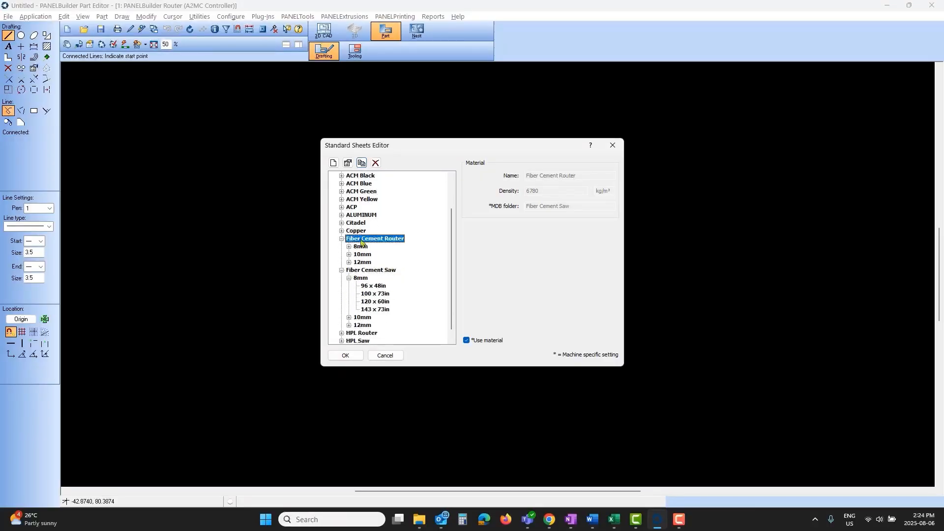
pyautogui.click(350, 247)
pyautogui.scroll(-1, 403, 278)
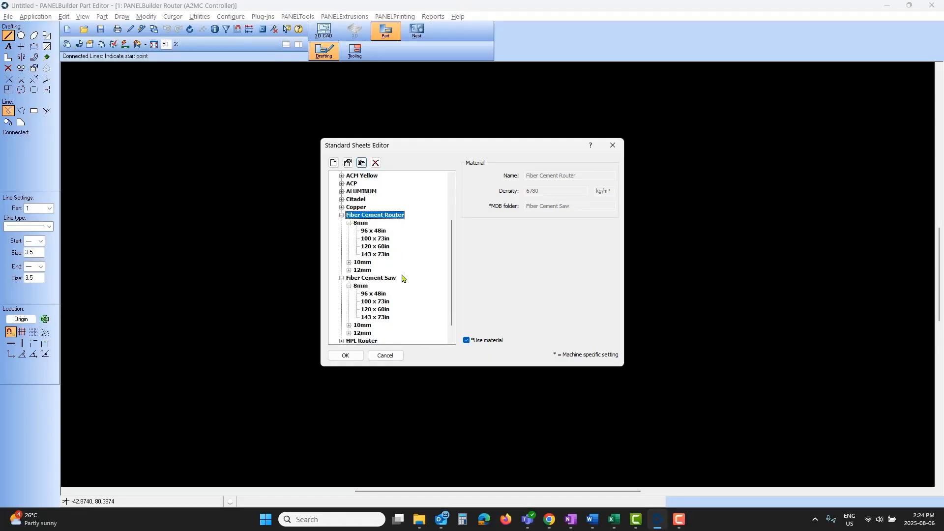
pyautogui.click(350, 286)
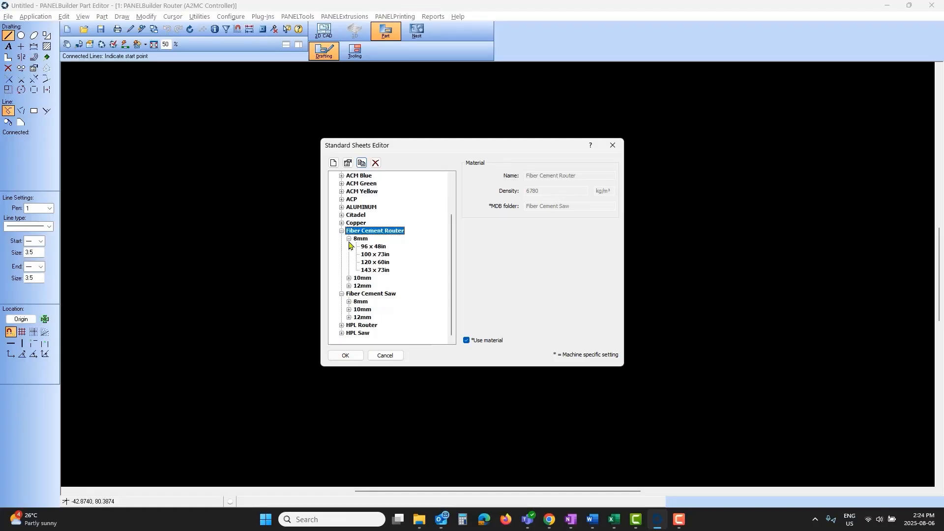
pyautogui.click(349, 239)
pyautogui.click(341, 294)
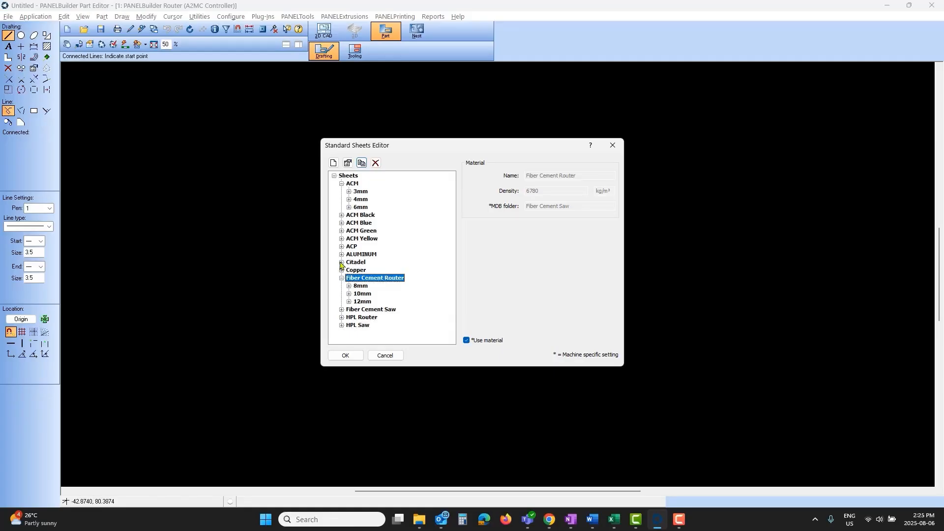
# Copy the 12mm thickness of Fiber Cement Router as a new 16 mm thickness.
pyautogui.click(362, 301)
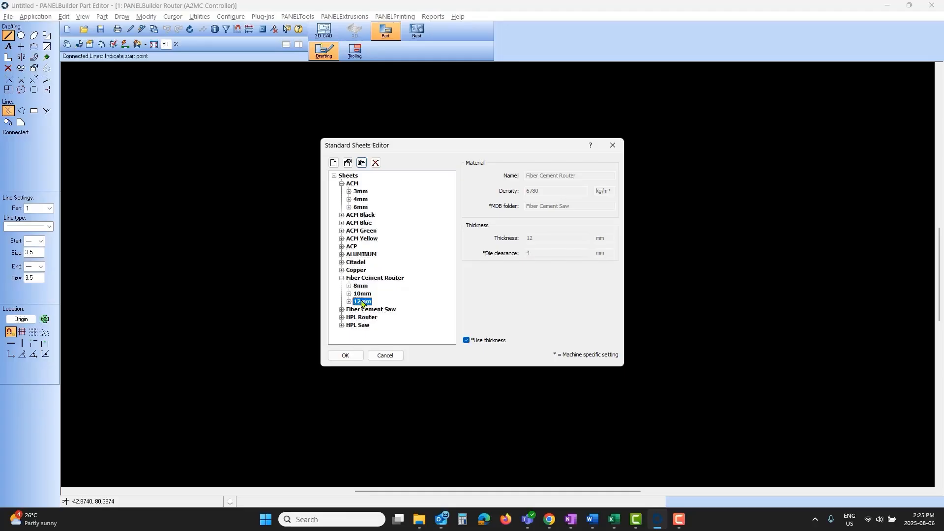
pyautogui.click(361, 163)
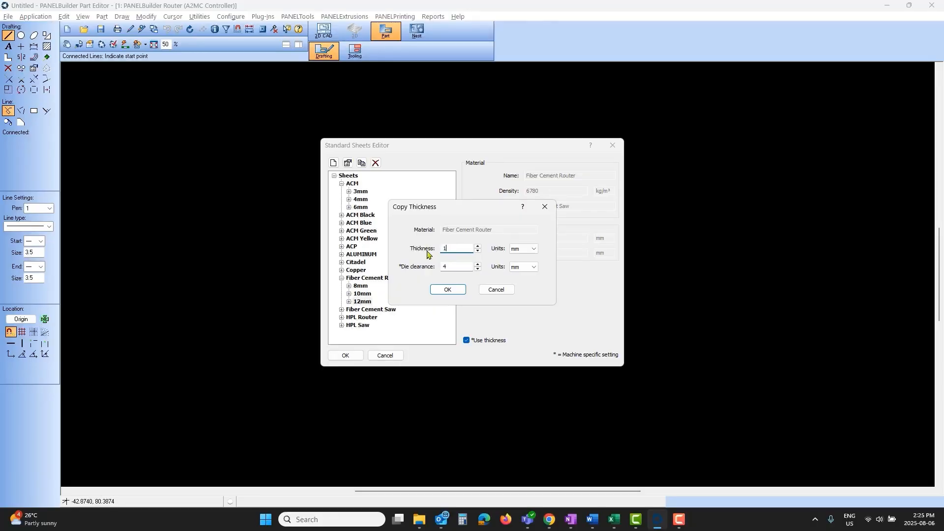
pyautogui.click(448, 290)
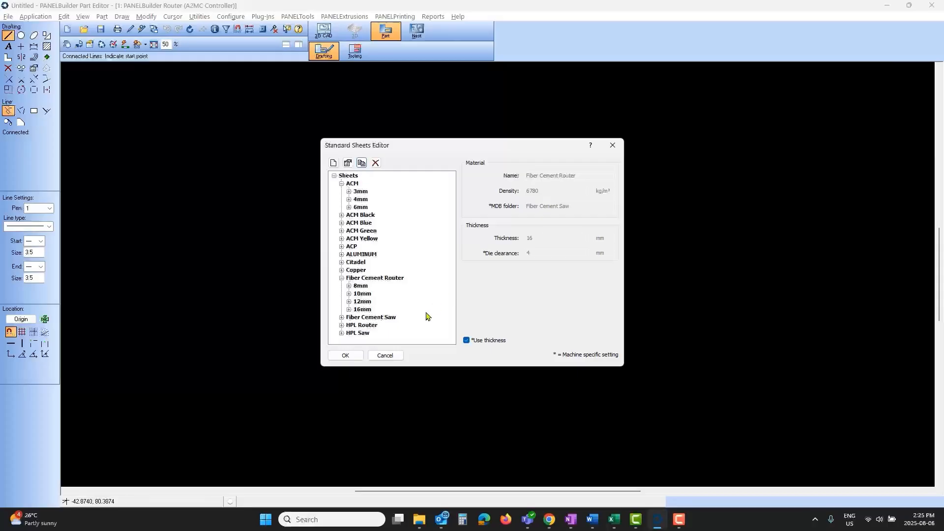
# Check the 16mm sheet sizes of Fiber Cement Router against the 12mm ones and accept the changes to the standard sheets.
pyautogui.click(349, 310)
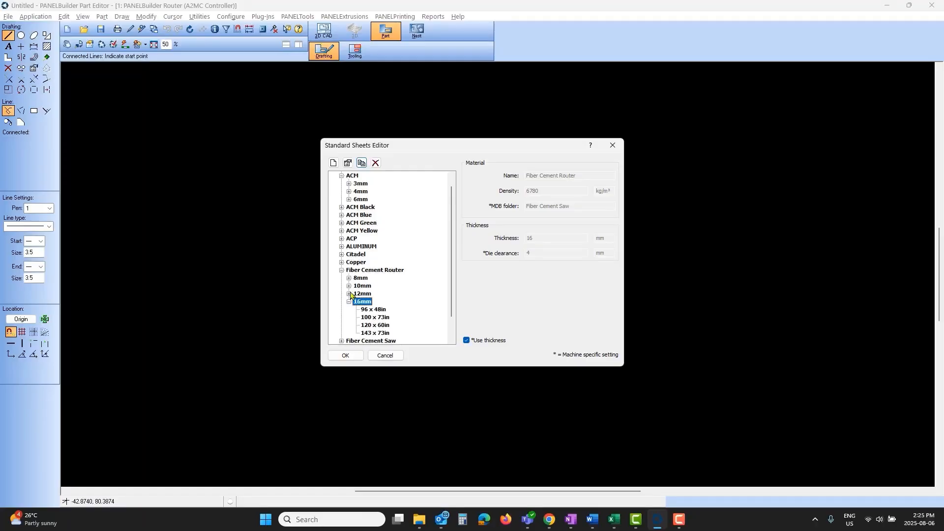
pyautogui.click(349, 294)
pyautogui.scroll(-2, 395, 292)
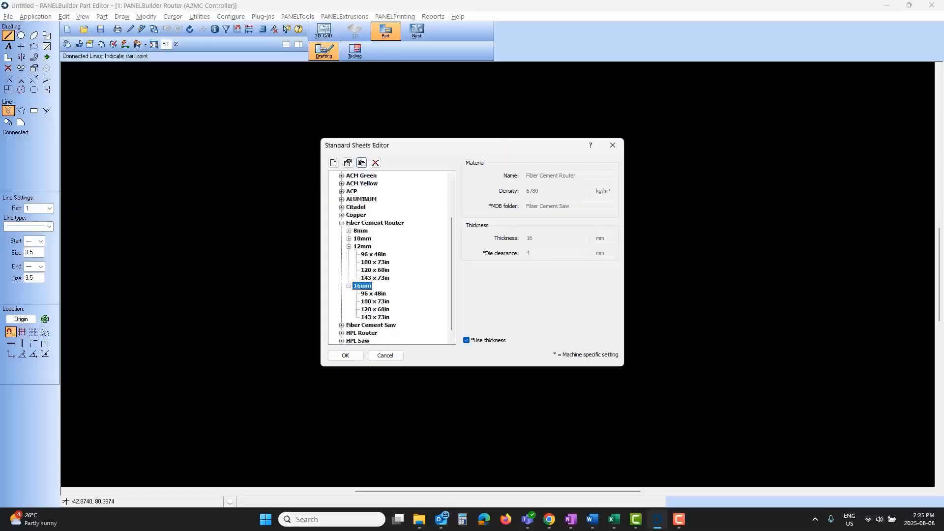
pyautogui.click(345, 355)
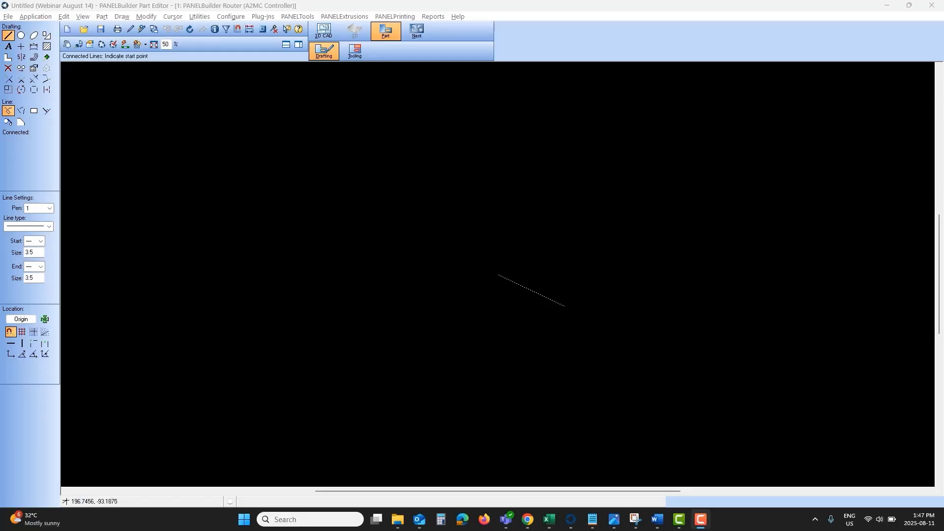
# Create a new project named Webinar Training from the 2D CAD editor, without saving the current drawing.
pyautogui.click(8, 18)
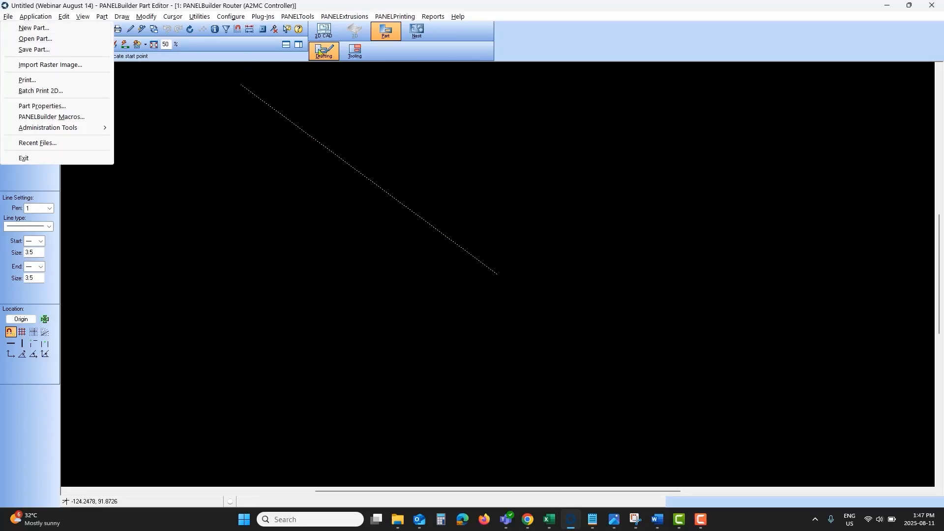
pyautogui.click(322, 30)
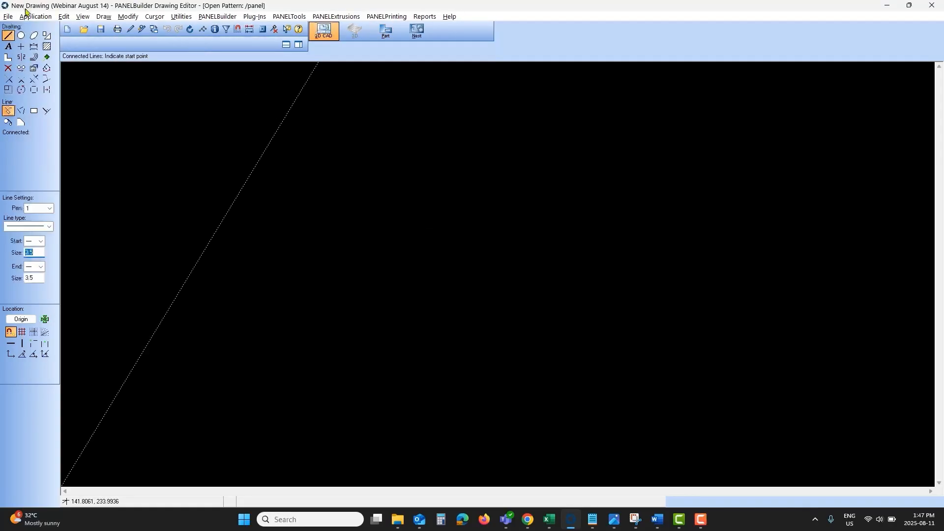
pyautogui.click(8, 18)
pyautogui.moveTo(74, 28)
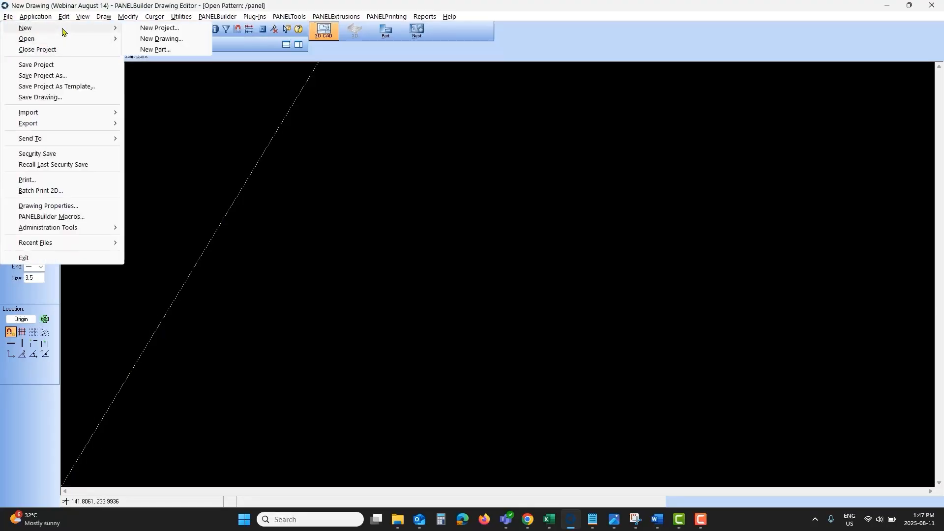
pyautogui.click(133, 38)
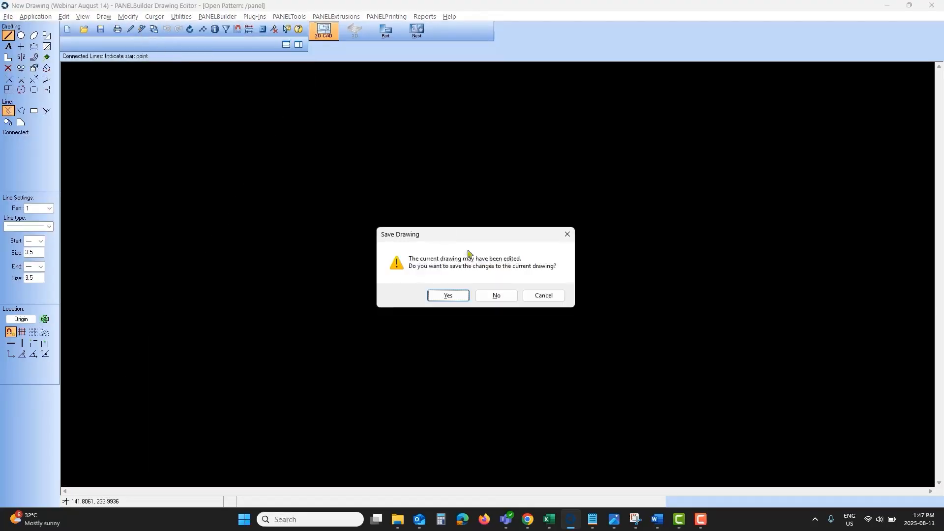
pyautogui.click(496, 297)
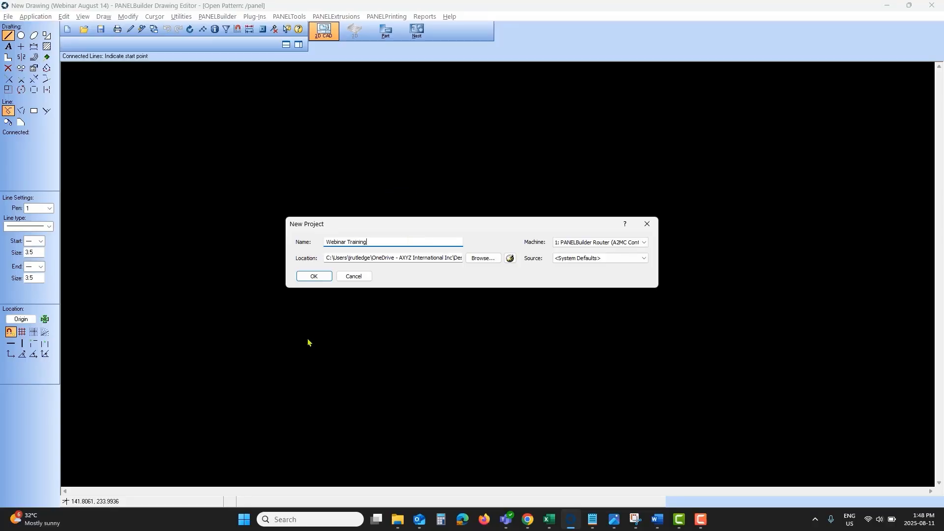
pyautogui.click(311, 277)
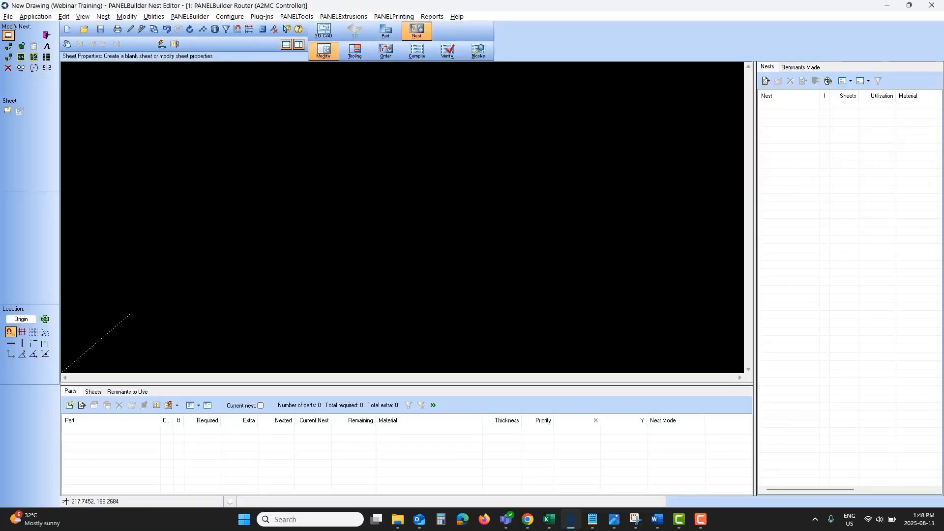
# Draw a notched-corner rectangle 50 long and 30 high with 1 by 1 notches at all four corners in the 2D CAD editor.
pyautogui.click(325, 33)
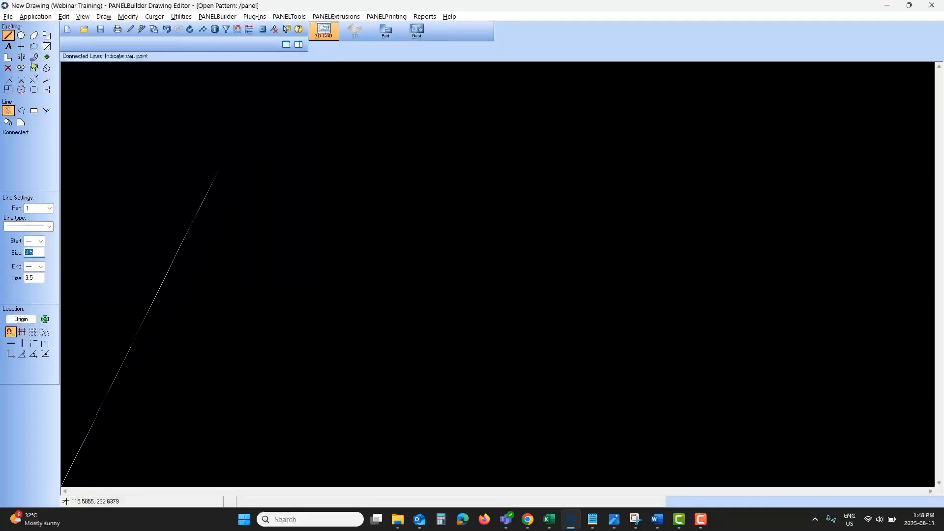
pyautogui.click(47, 38)
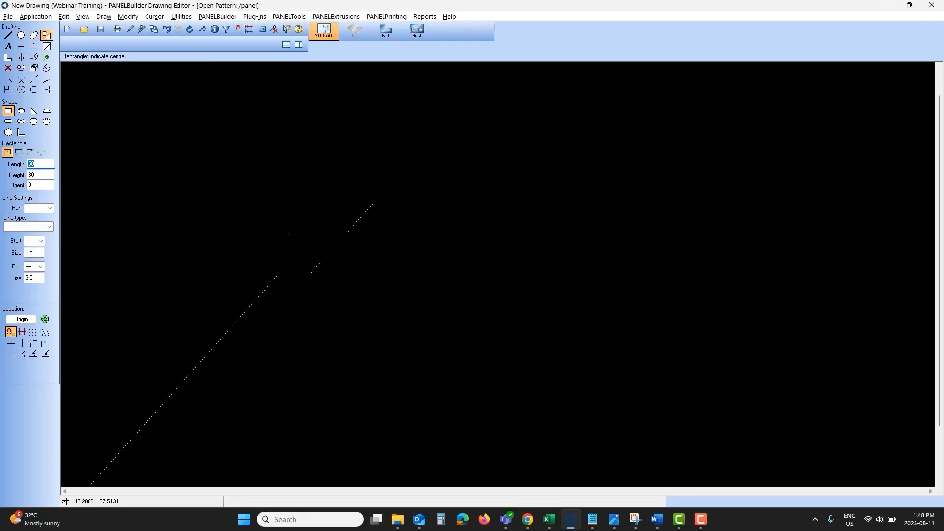
pyautogui.scroll(4, 375, 202)
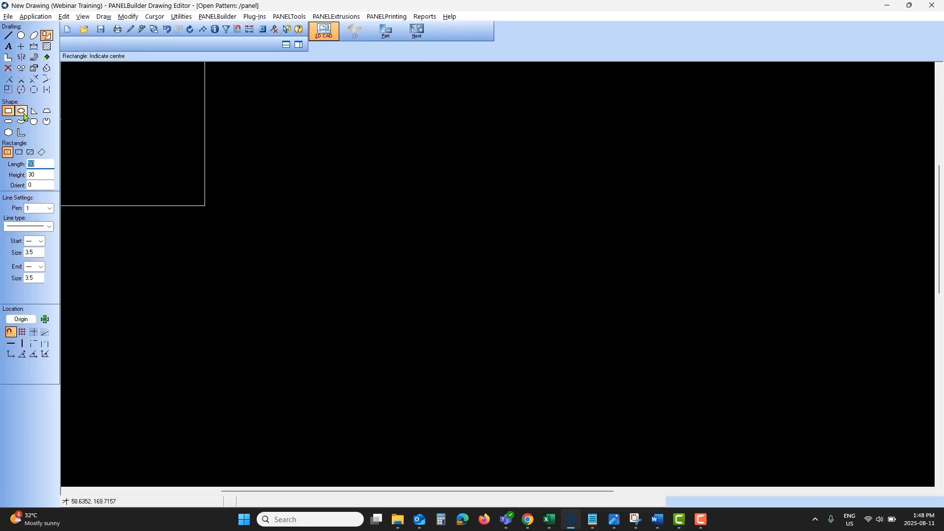
pyautogui.click(22, 112)
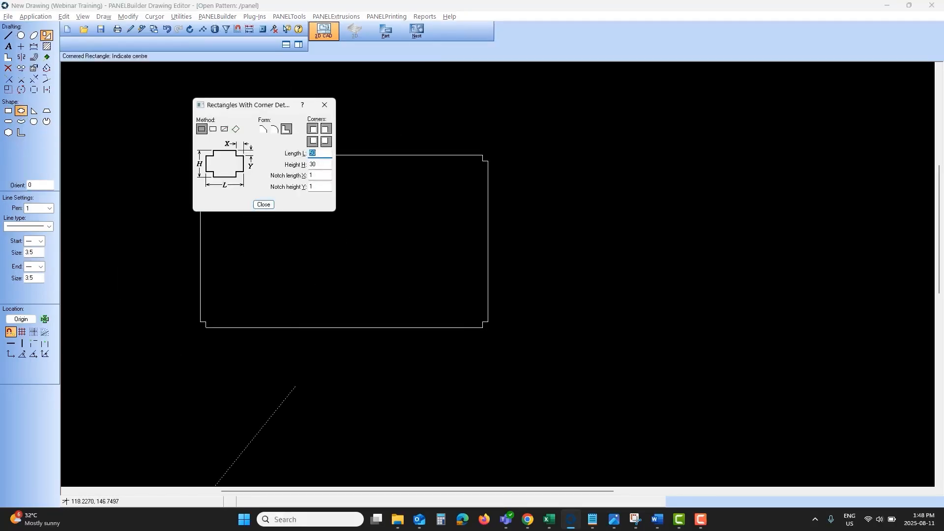
pyautogui.scroll(5, 537, 280)
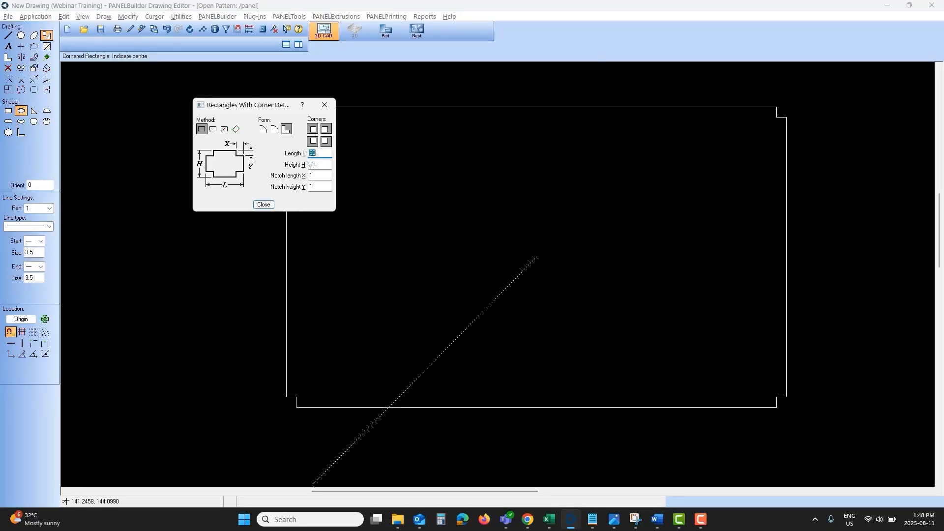
pyautogui.click(264, 204)
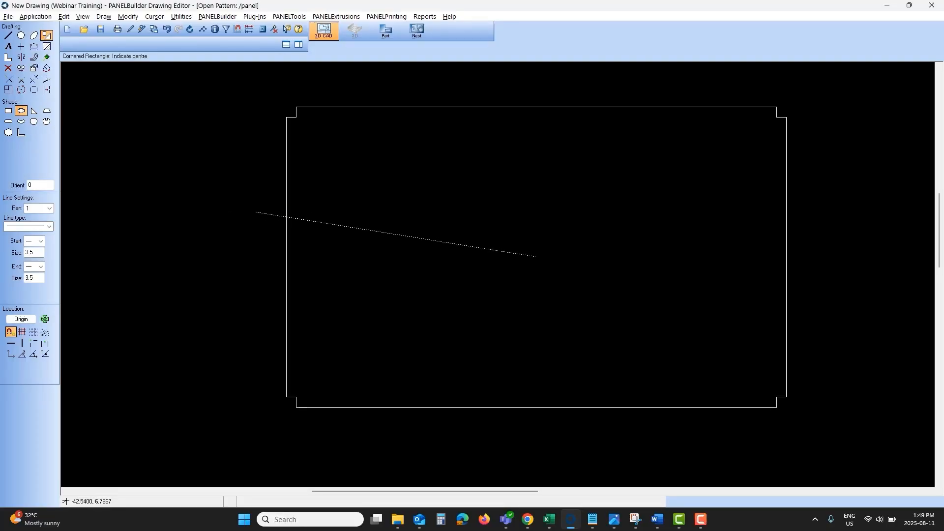
# Look through the available pen colours and line types in the line settings.
pyautogui.click(50, 209)
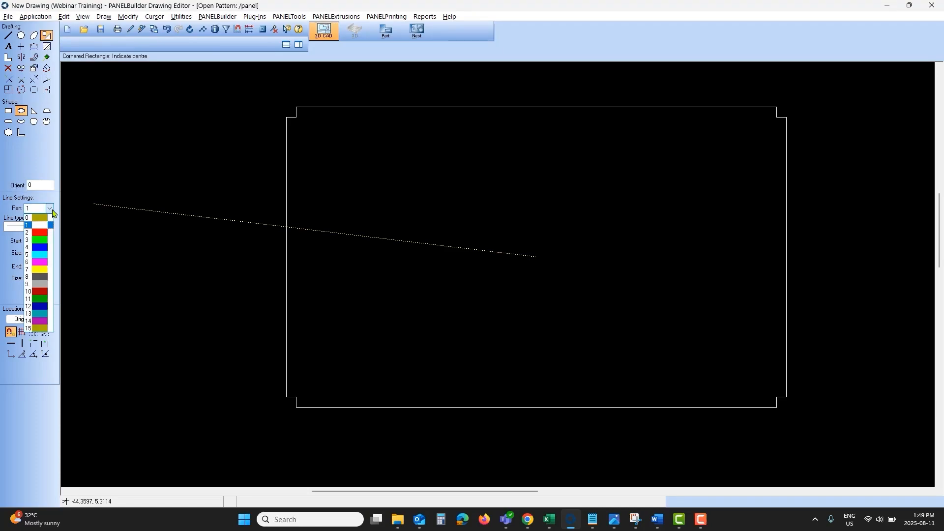
pyautogui.click(52, 211)
pyautogui.click(45, 228)
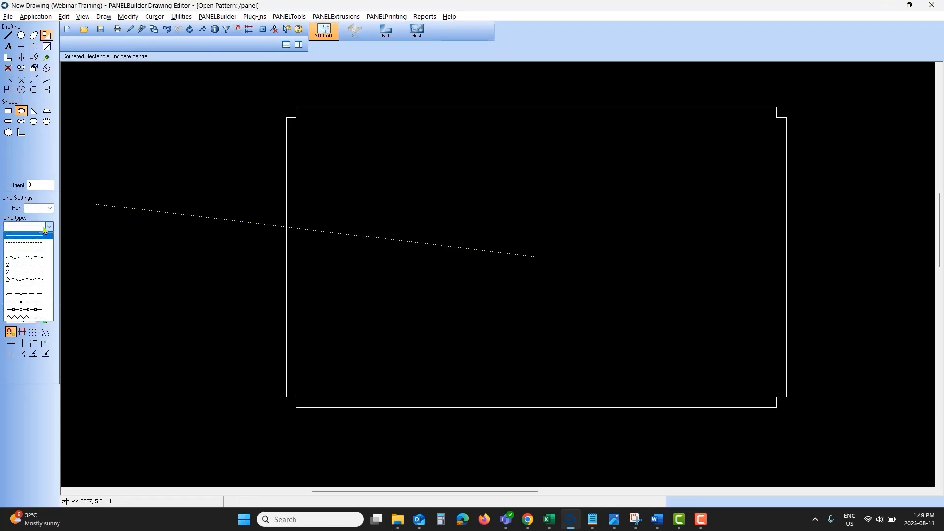
pyautogui.click(45, 229)
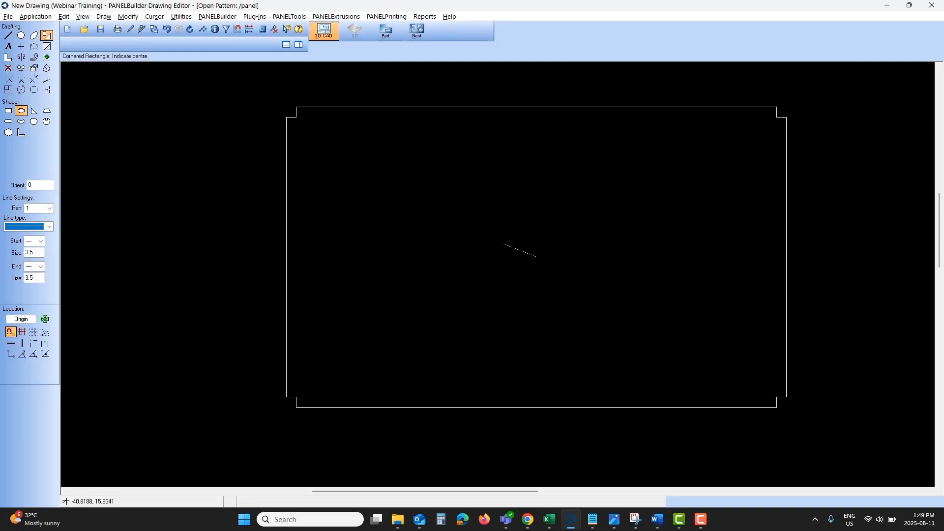
# Check the pen, line type and tool assigned to 110 Degree Center Line Cut in the Global Settings Editor.
pyautogui.click(225, 18)
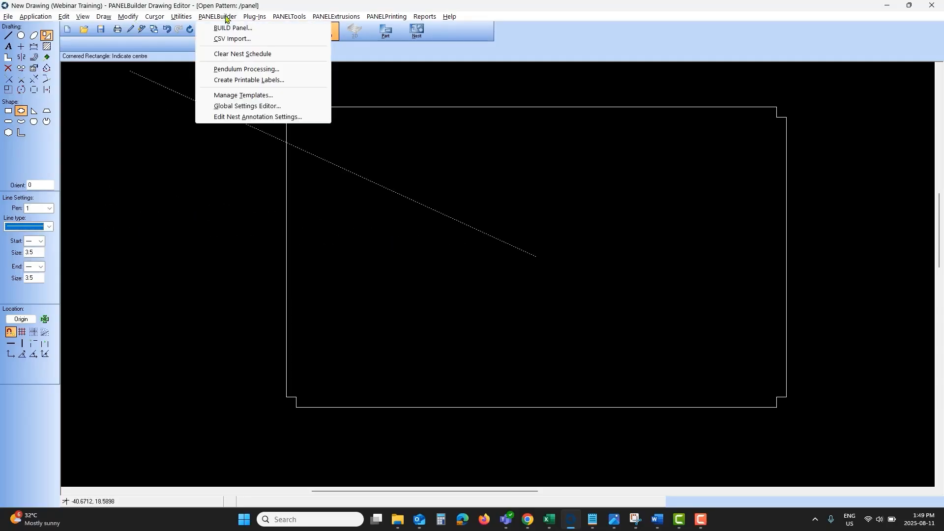
pyautogui.click(288, 106)
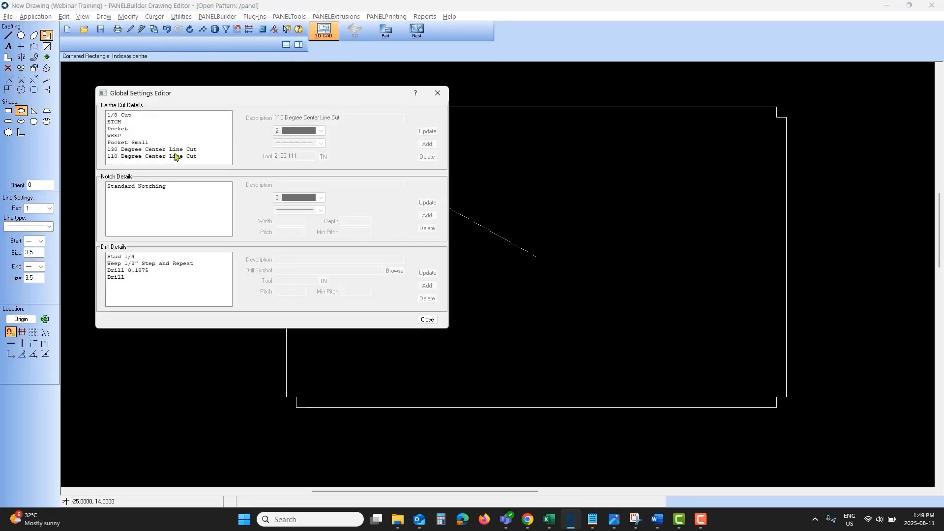
pyautogui.click(176, 156)
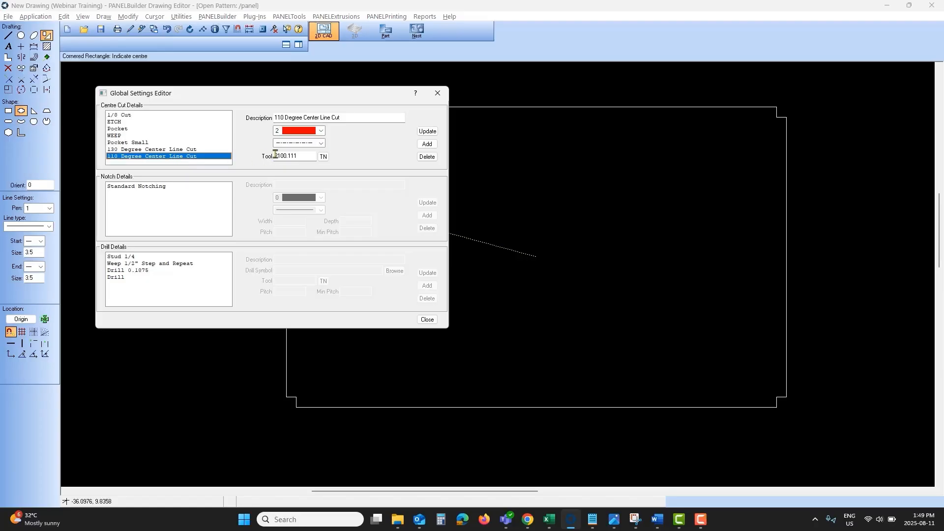
pyautogui.click(322, 146)
pyautogui.click(323, 146)
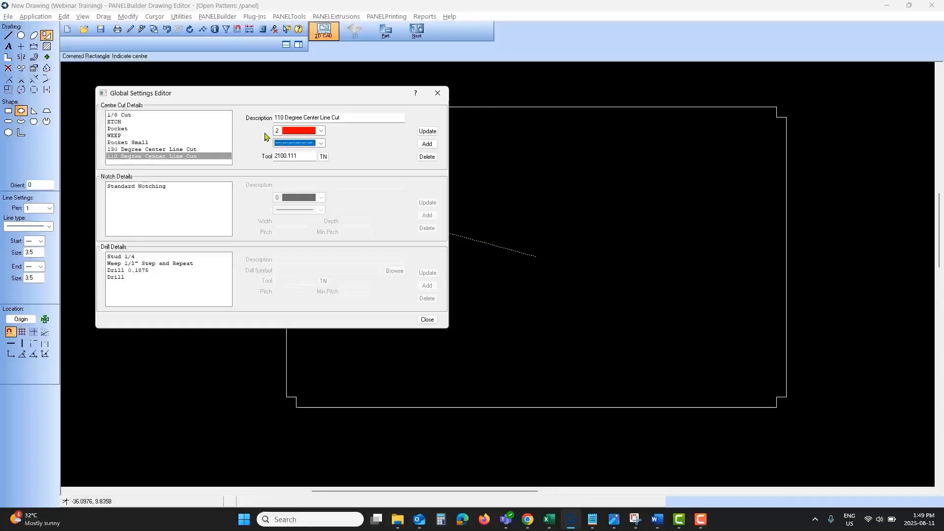
pyautogui.click(435, 102)
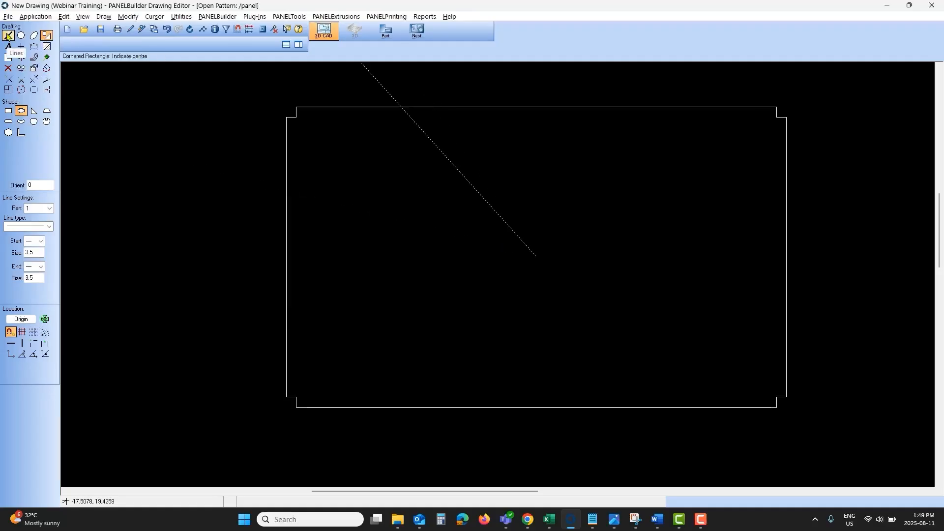
# Draw an unconnected line with red pen 2 and the dash-dot line type between the outer corners of the two upper notches.
pyautogui.click(8, 35)
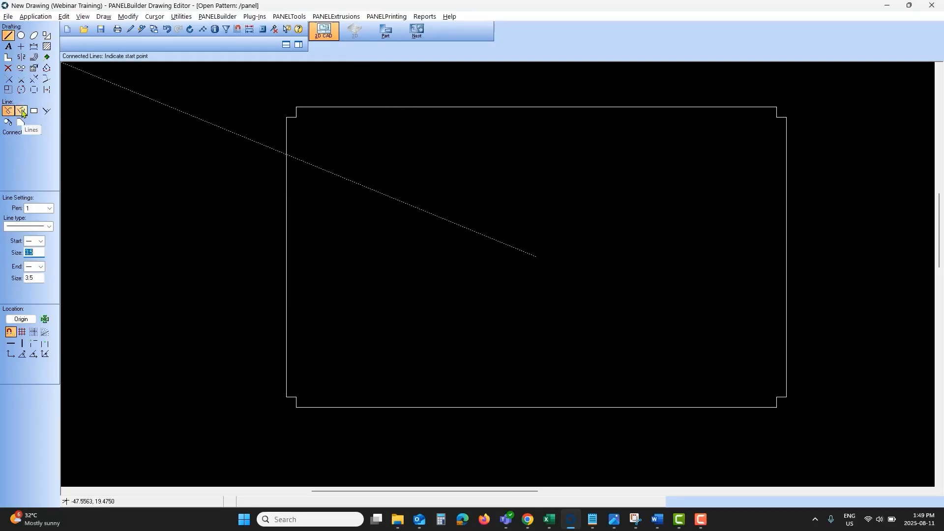
pyautogui.click(21, 110)
pyautogui.click(50, 209)
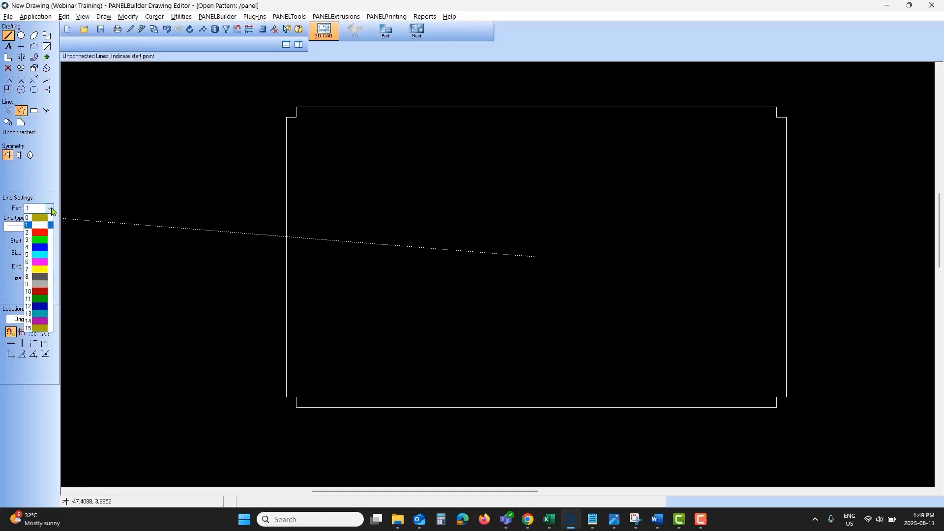
pyautogui.click(40, 233)
pyautogui.click(49, 226)
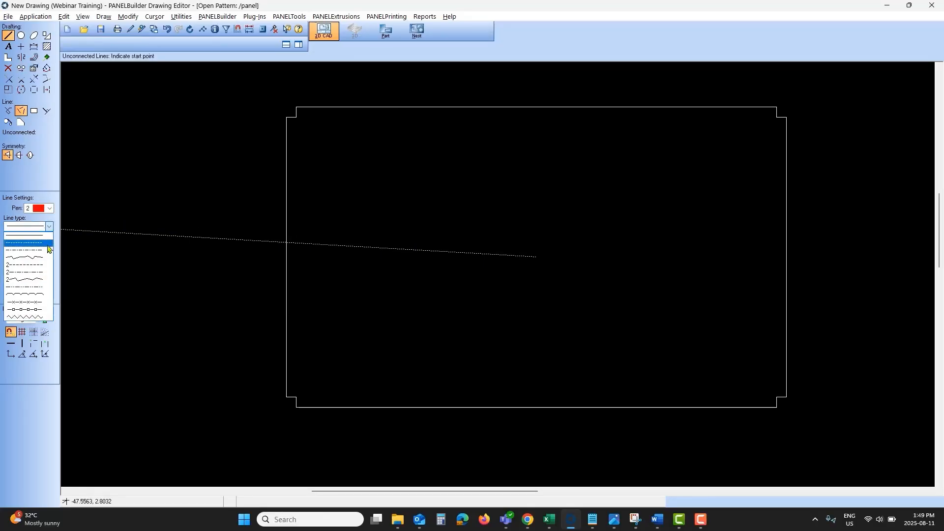
pyautogui.click(47, 251)
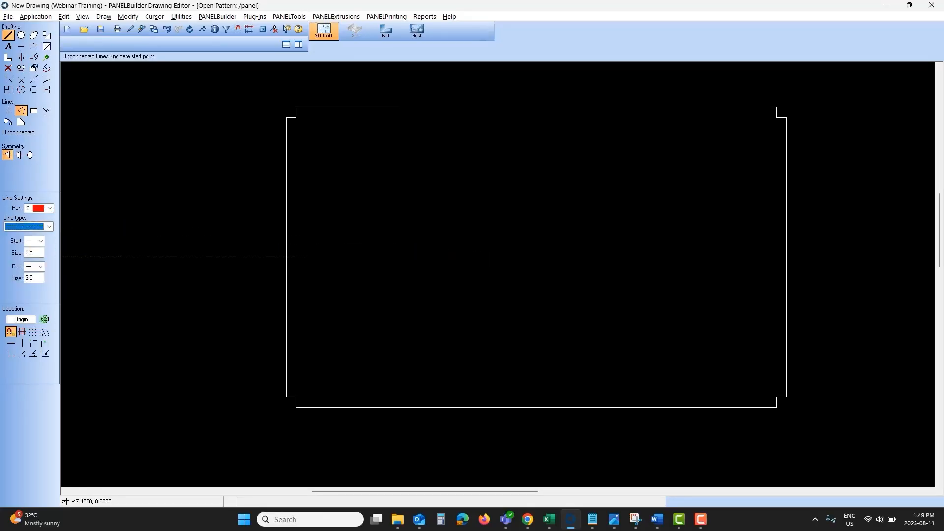
pyautogui.click(287, 118)
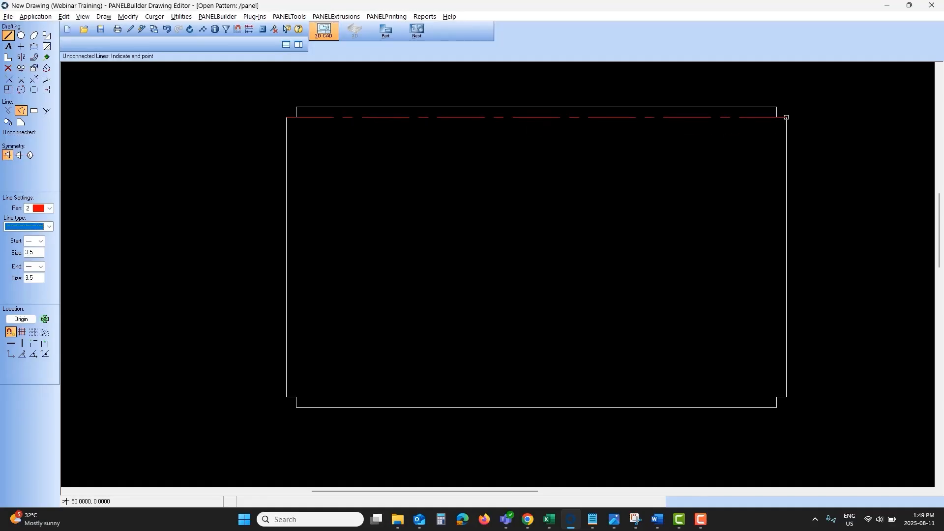
pyautogui.click(777, 107)
# Draw the remaining three red dash-dot lines between notch corners along the right, lower and left sides of the shape.
pyautogui.click(777, 109)
pyautogui.click(777, 407)
pyautogui.click(785, 397)
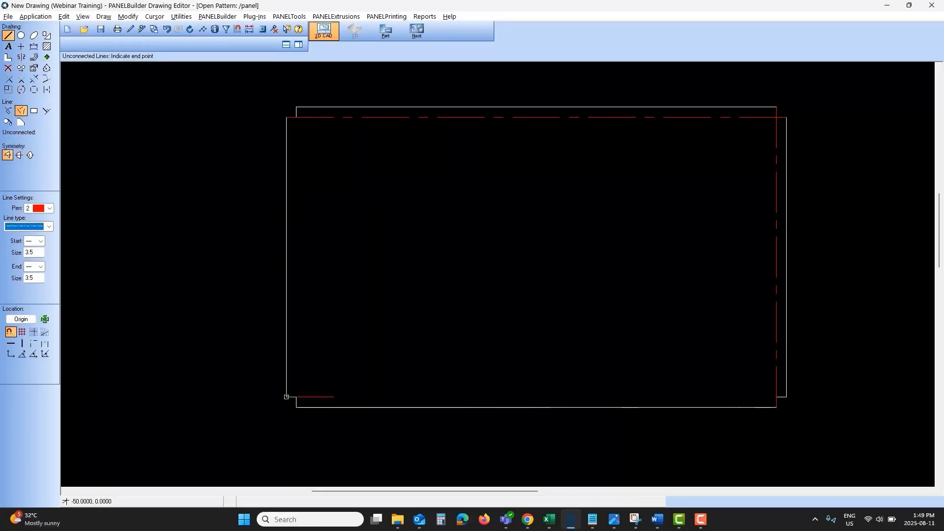
pyautogui.click(286, 396)
pyautogui.click(296, 407)
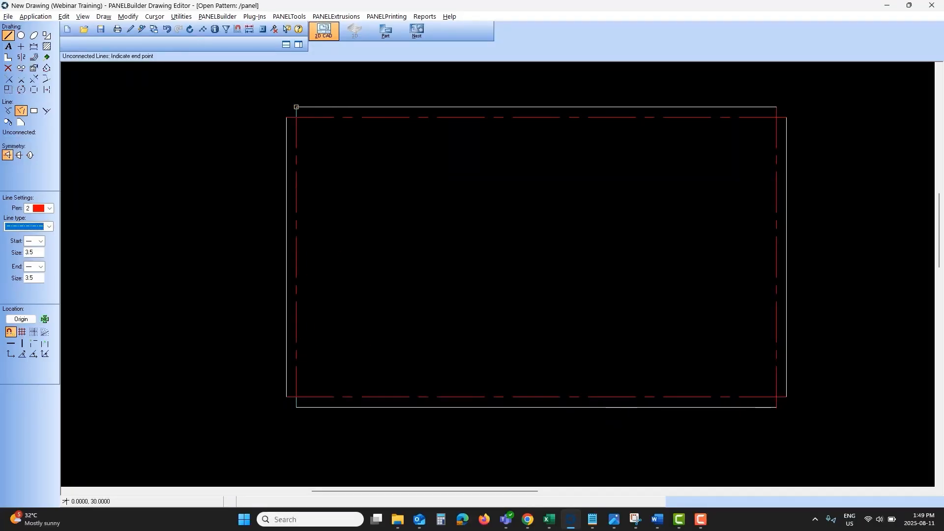
pyautogui.click(296, 107)
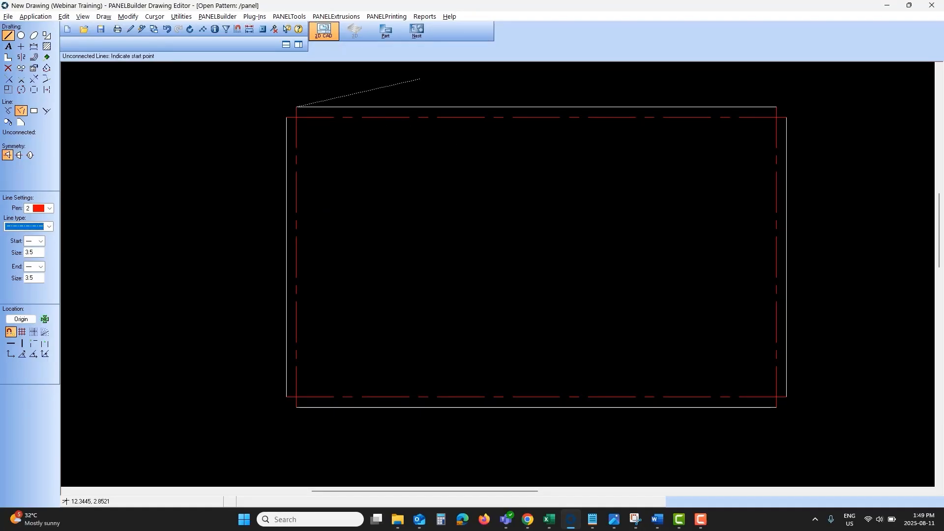
# Add parametric linear dimensions for the width between the vertical red lines, above the shape, and the height between the horizontal ones, at its left.
pyautogui.click(33, 46)
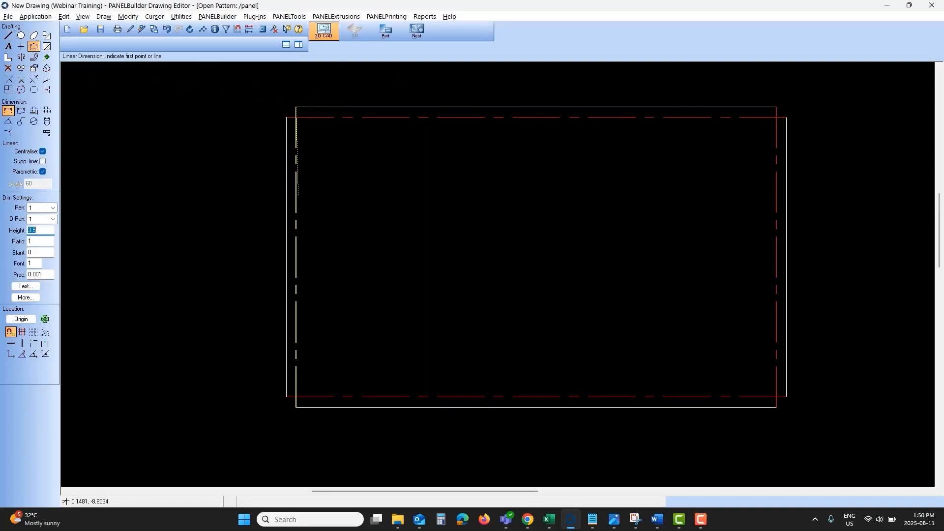
pyautogui.click(297, 187)
pyautogui.click(531, 168)
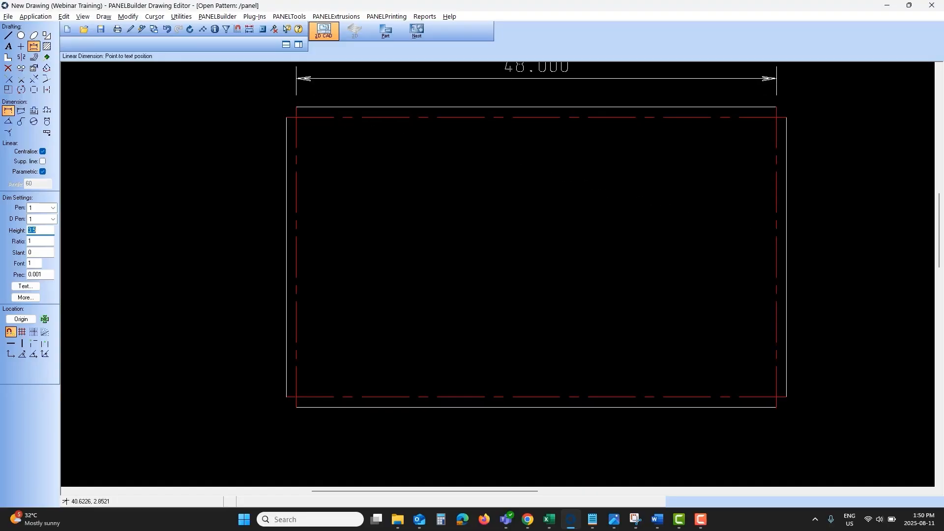
pyautogui.click(639, 79)
pyautogui.click(633, 118)
pyautogui.click(546, 396)
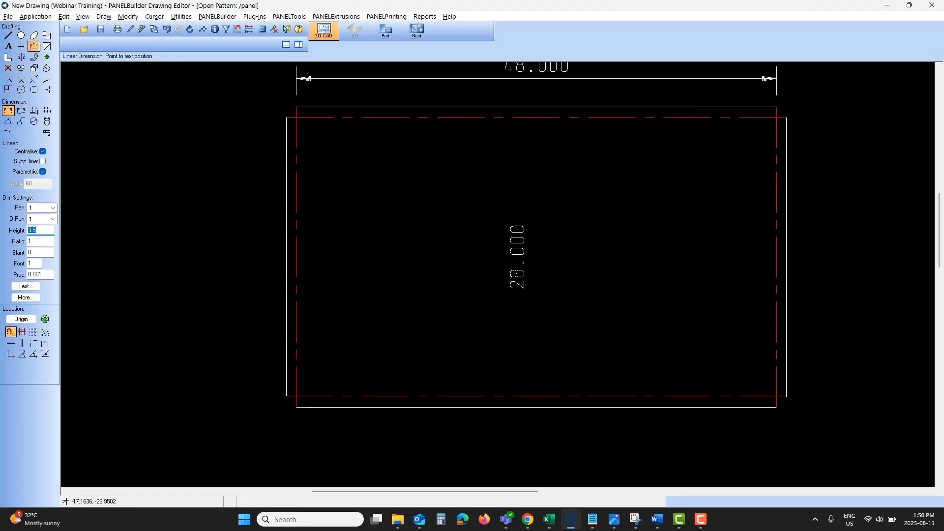
pyautogui.click(206, 279)
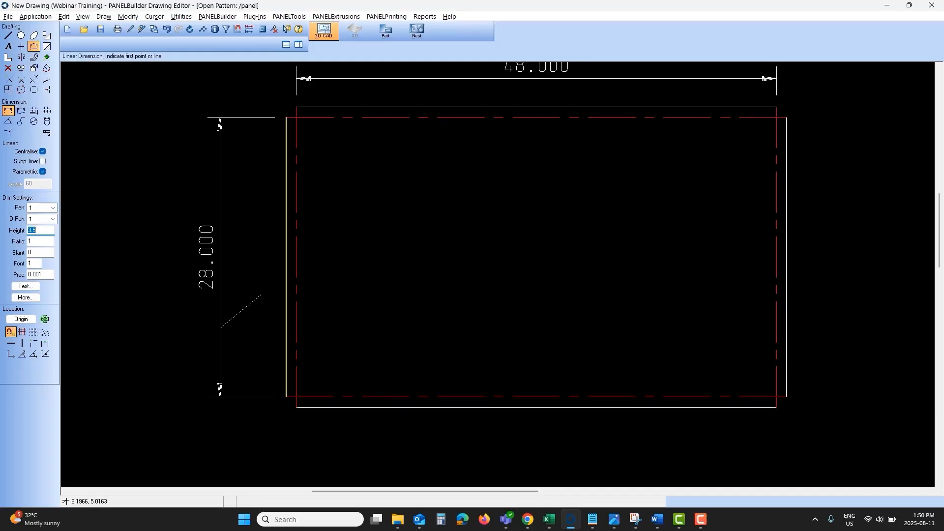
# Dimension the gaps between the red lines and the outer edges on the lower, right and left sides, placing each dimension outside the shape.
pyautogui.scroll(-1, 307, 244)
pyautogui.scroll(1, 316, 179)
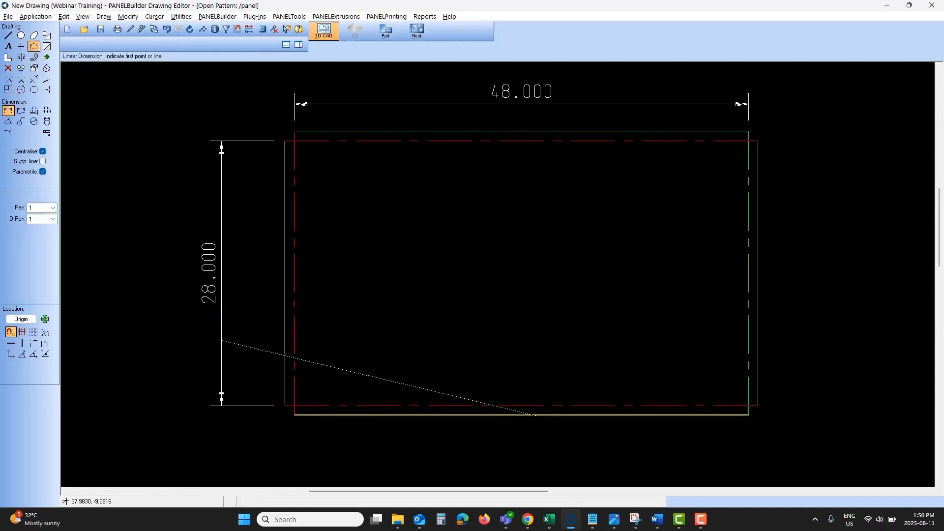
pyautogui.click(495, 408)
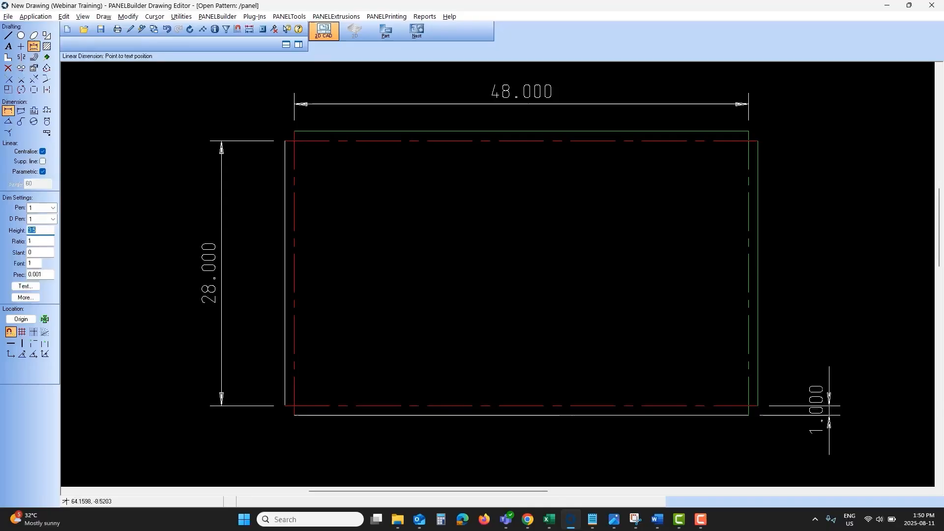
pyautogui.click(829, 422)
pyautogui.click(751, 318)
pyautogui.click(759, 323)
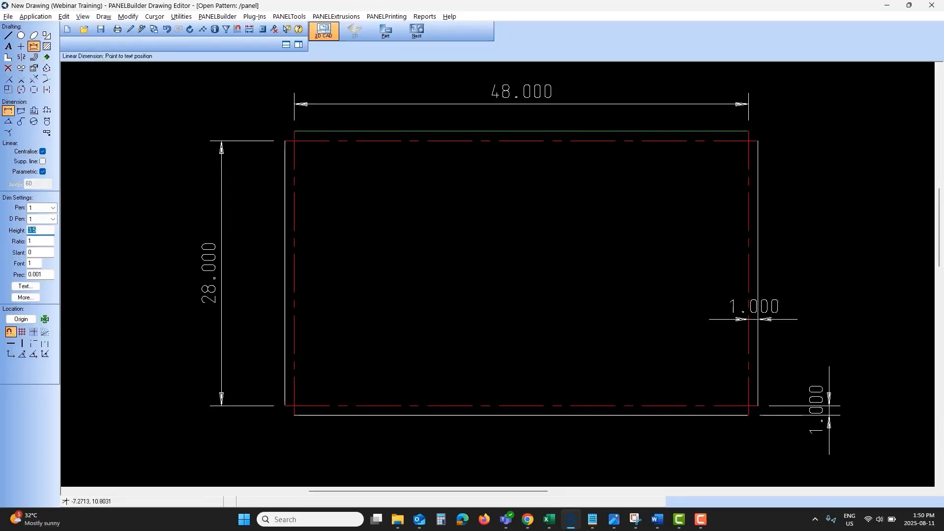
pyautogui.click(752, 455)
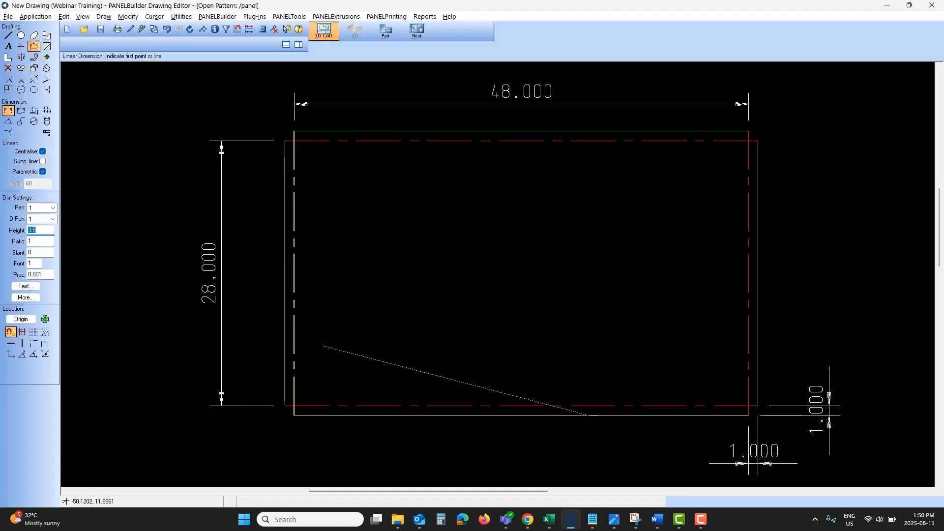
pyautogui.click(295, 360)
pyautogui.click(285, 361)
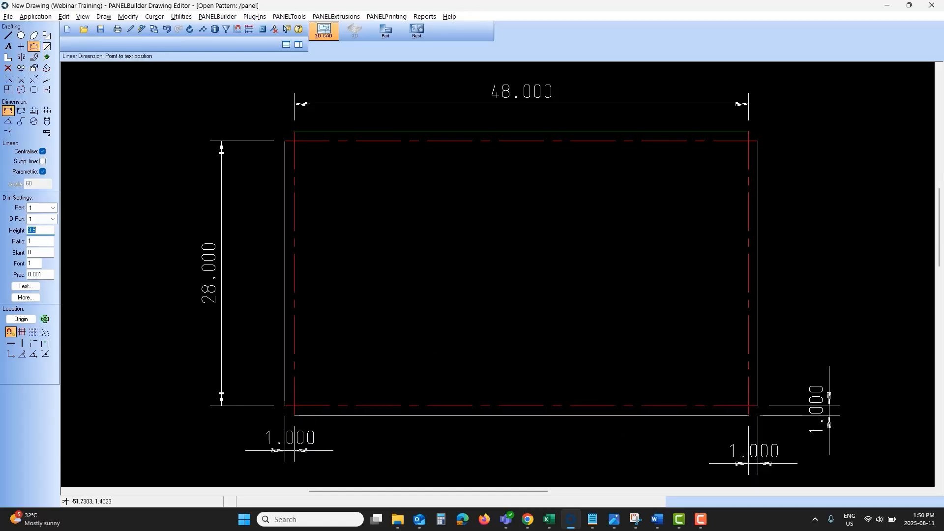
pyautogui.click(294, 442)
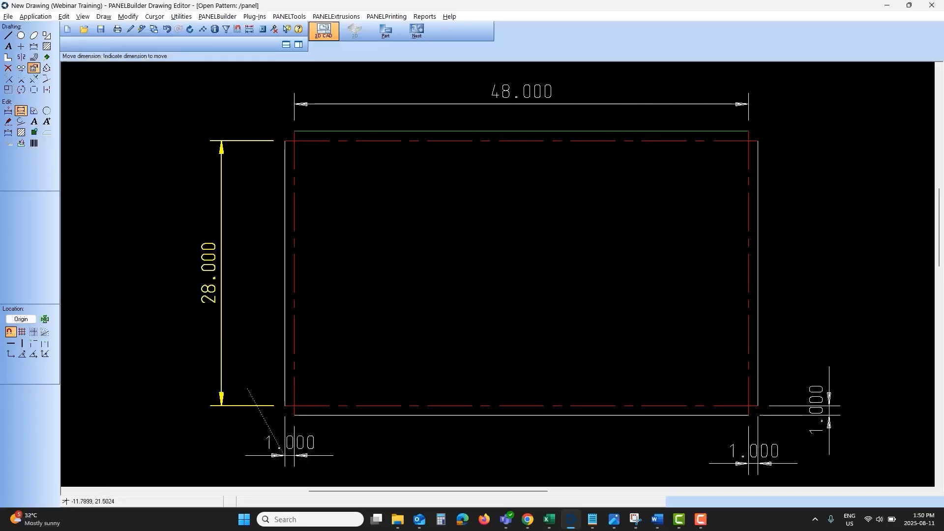
# Set the vertical dimension between the two horizontal red lines to 15.
pyautogui.click(8, 111)
pyautogui.click(213, 267)
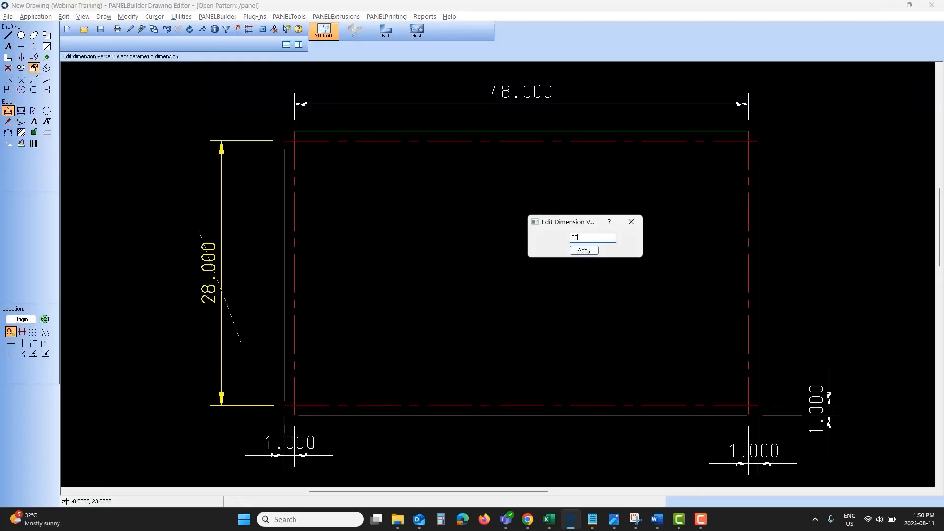
pyautogui.moveTo(593, 235); pyautogui.dragTo(541, 236)
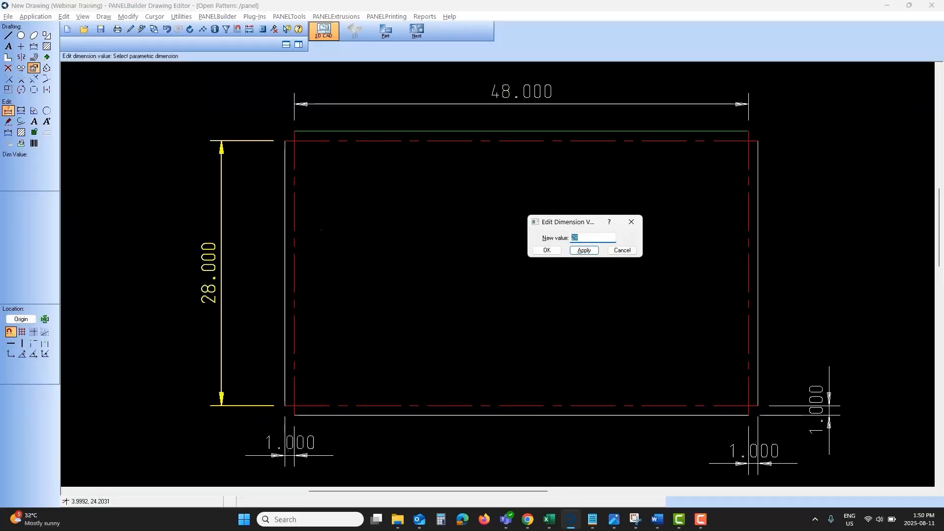
pyautogui.write('15')
pyautogui.press('Return')
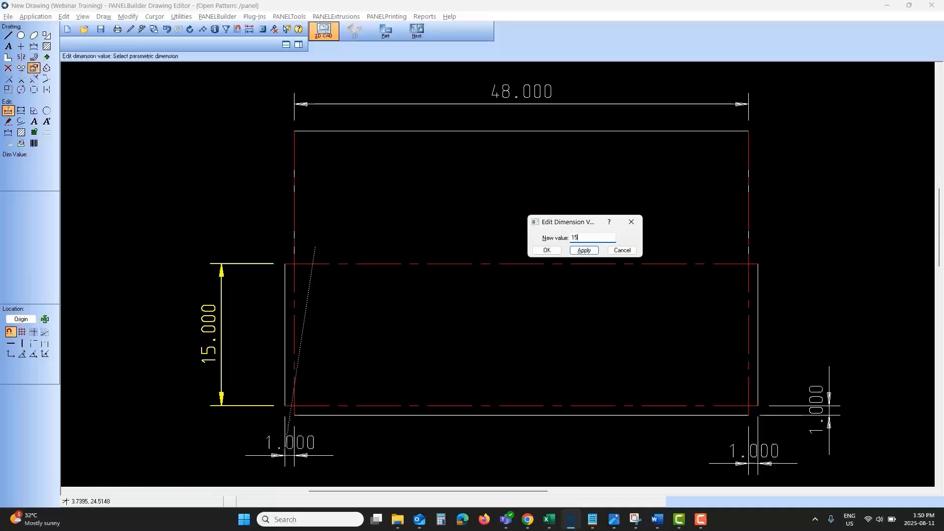
# Close the dimension value dialog and undo the last change to the vertical dimension between the horizontal red lines.
pyautogui.click(547, 249)
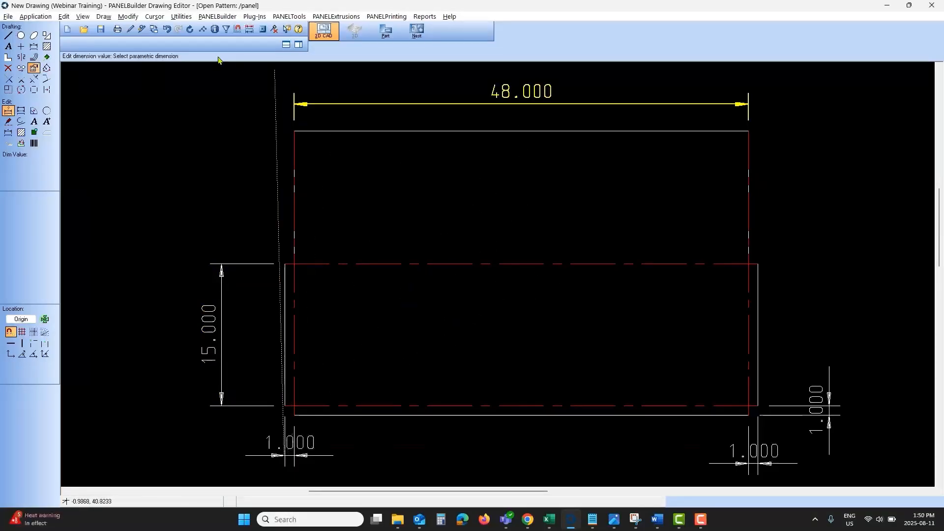
pyautogui.click(167, 35)
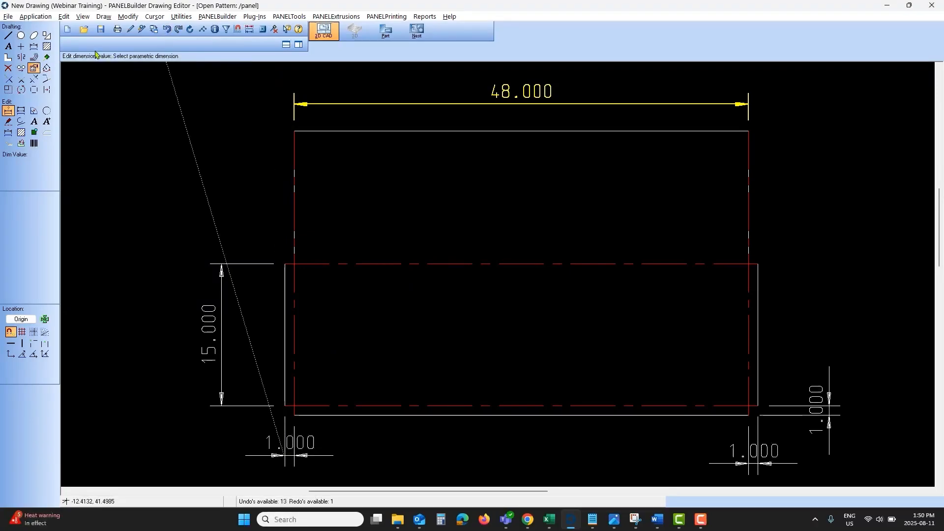
pyautogui.click(167, 34)
# Add a parametric linear dimension for the gap between the upper red line and the upper outer edge, placed right of the shape.
pyautogui.click(34, 46)
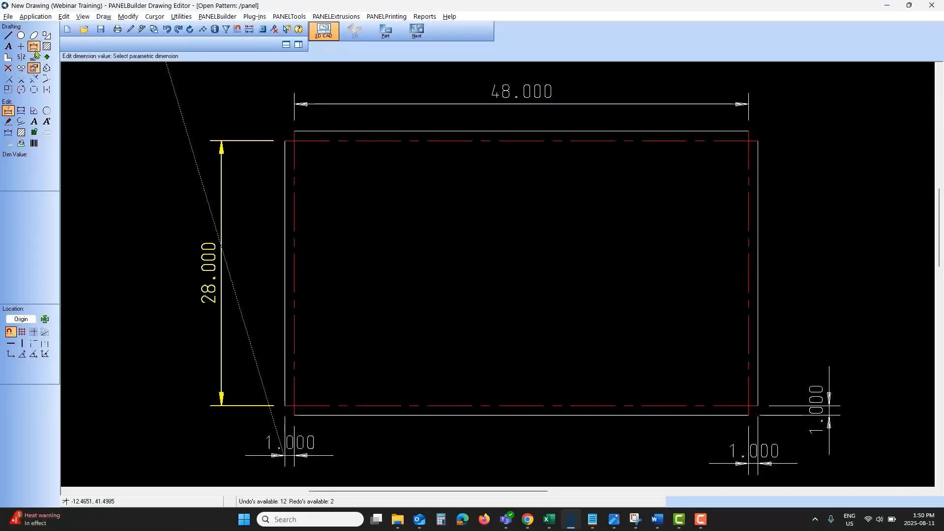
pyautogui.click(601, 141)
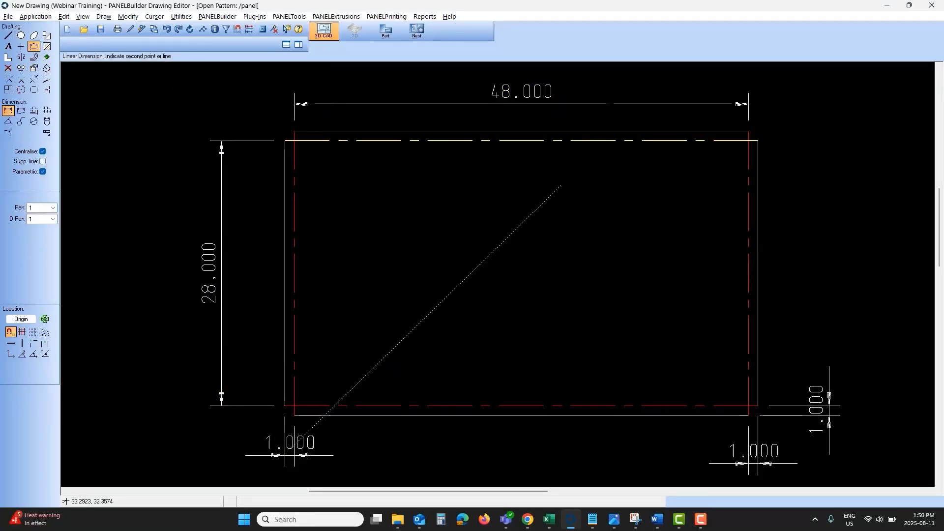
pyautogui.click(627, 131)
pyautogui.click(822, 134)
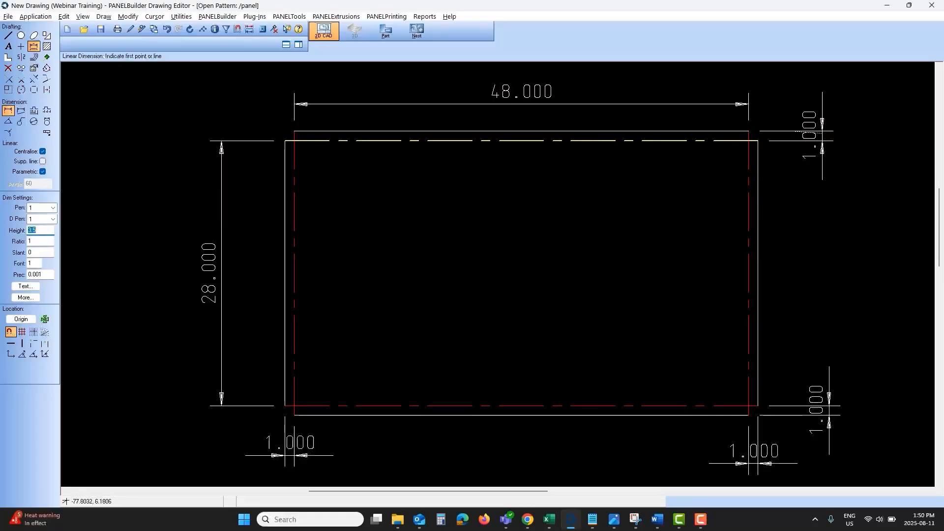
# Set the vertical dimension between the upper and lower red lines to 15.
pyautogui.click(34, 68)
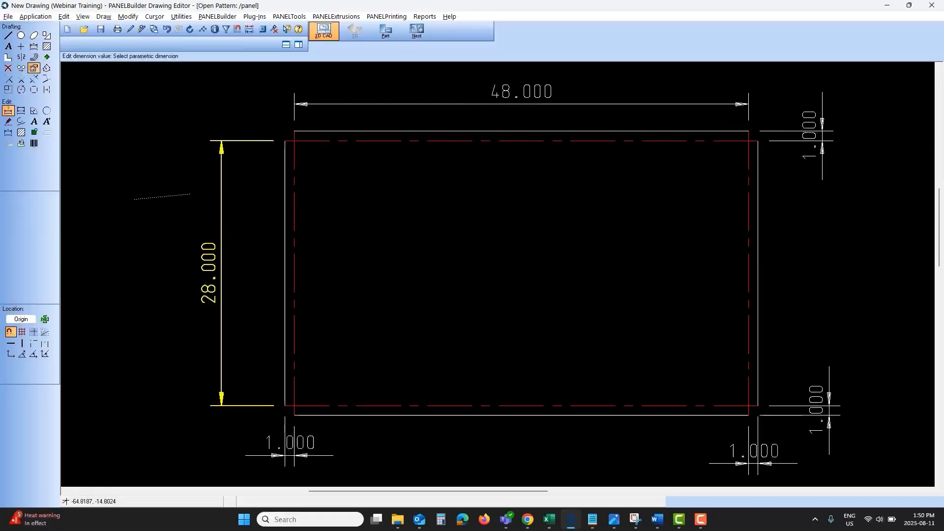
pyautogui.click(217, 273)
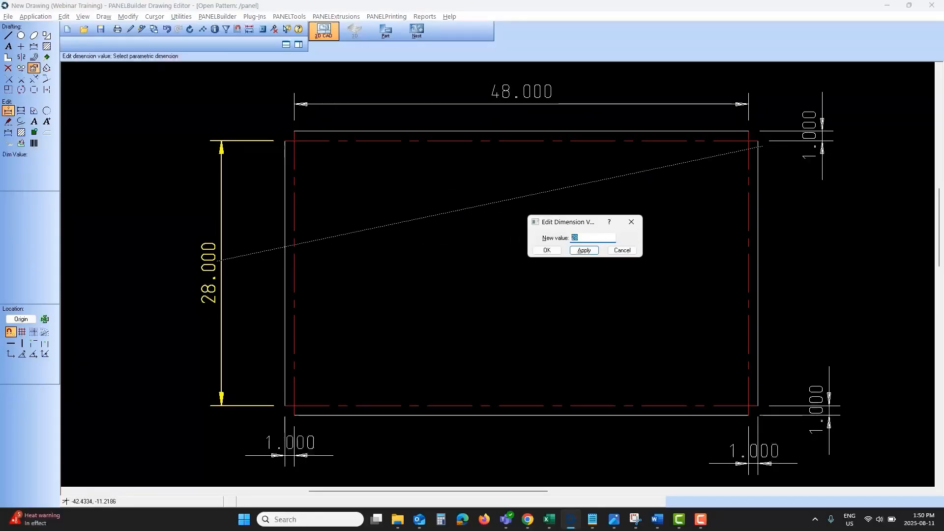
pyautogui.write('15')
pyautogui.press('Return')
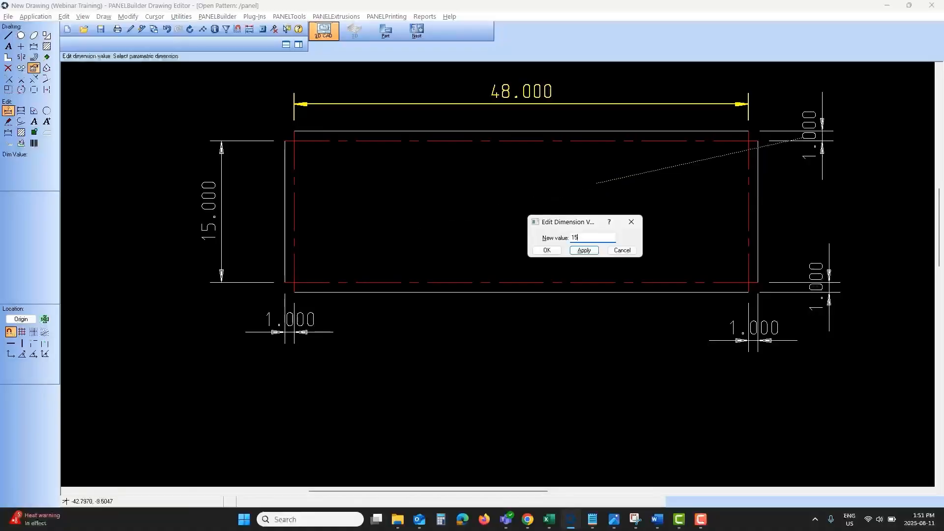
# Set the horizontal dimension between the two vertical red lines to 60.
pyautogui.click(498, 106)
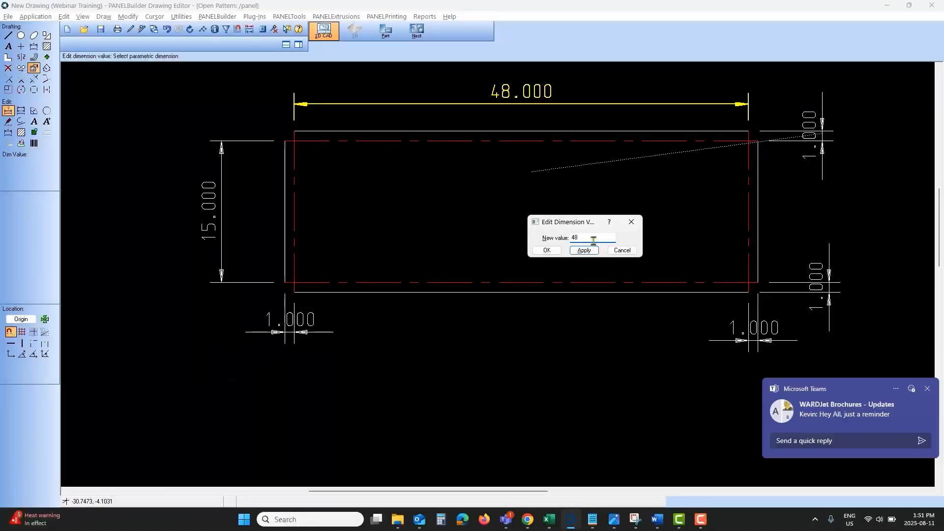
pyautogui.write('60')
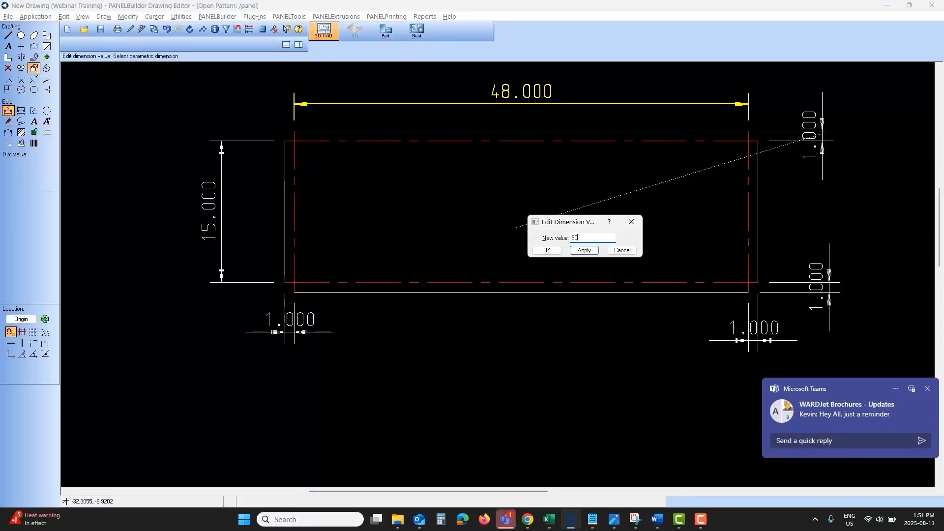
pyautogui.press('Return')
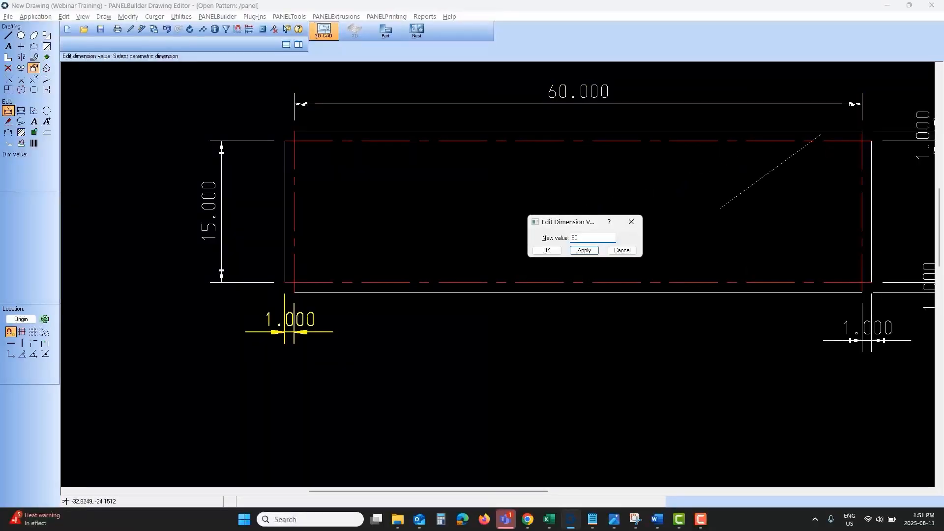
pyautogui.scroll(-3, 536, 346)
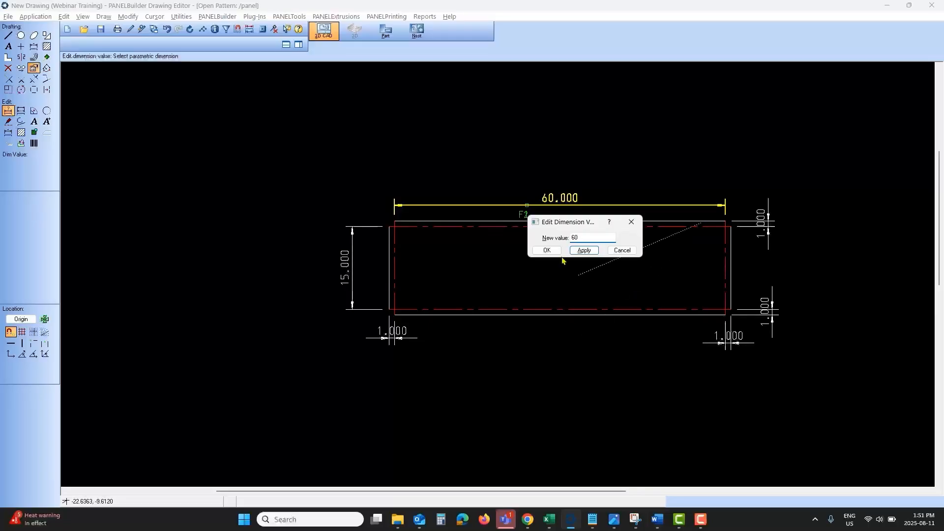
pyautogui.click(547, 251)
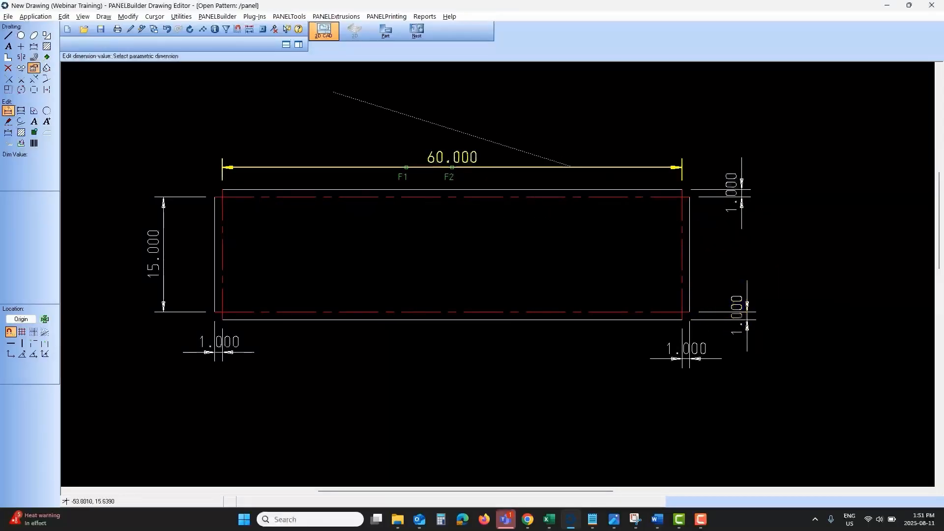
# Replace the text of the overall width dimension with X and that of the height dimension with Y.
pyautogui.click(31, 123)
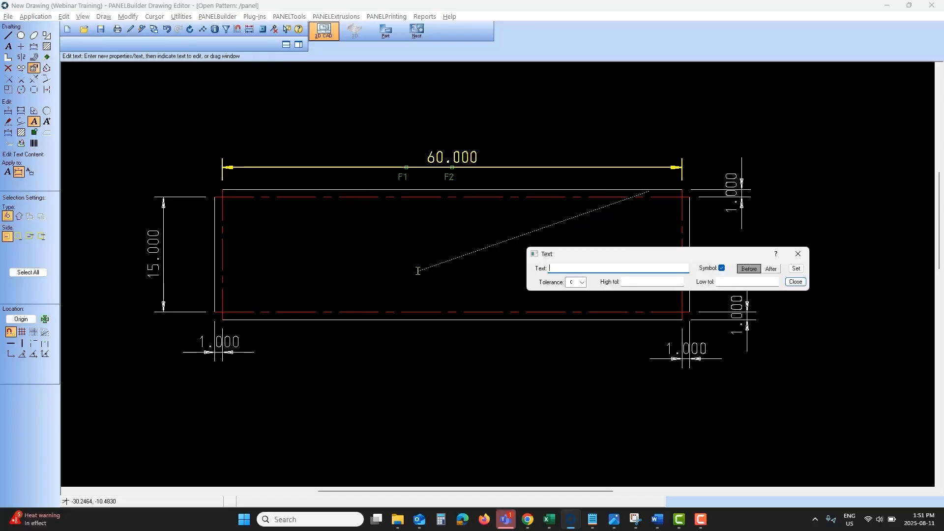
pyautogui.write('X')
pyautogui.click(468, 156)
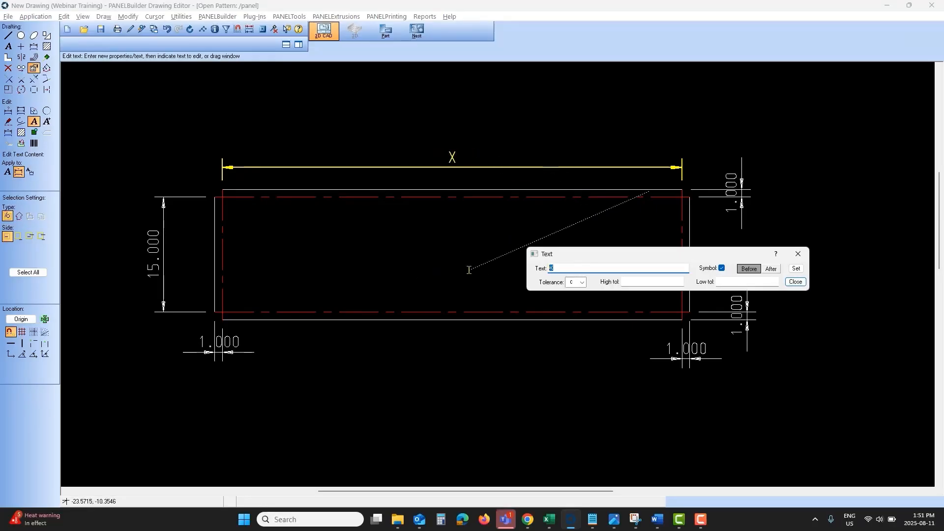
pyautogui.press('BackSpace')
pyautogui.write('Y')
pyautogui.click(154, 253)
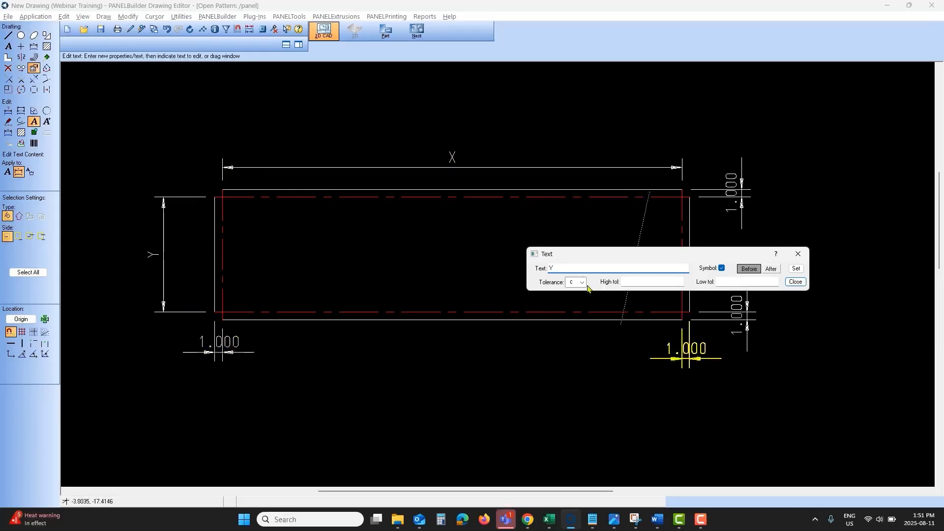
# Replace the text of all four edge gap dimensions around the shape with R.
pyautogui.press('BackSpace')
pyautogui.write('R')
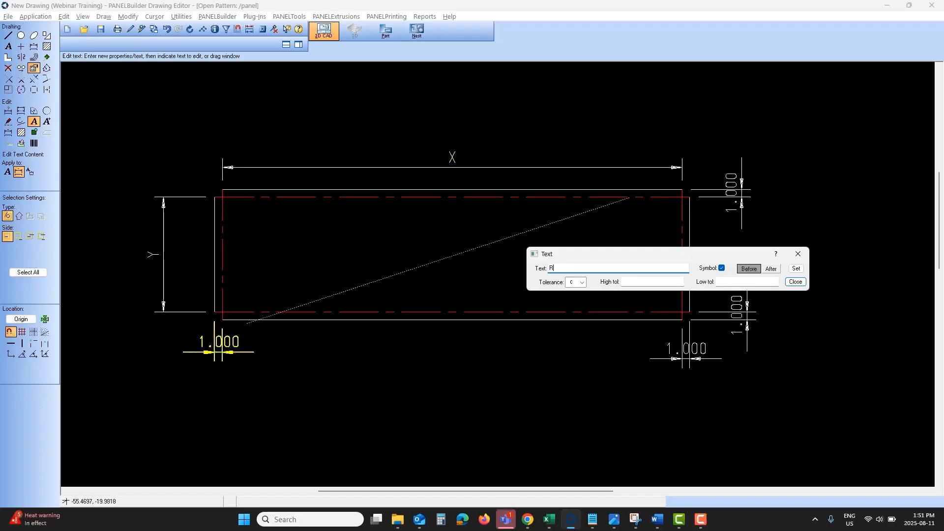
pyautogui.click(398, 283)
pyautogui.click(684, 348)
pyautogui.click(737, 314)
pyautogui.click(733, 193)
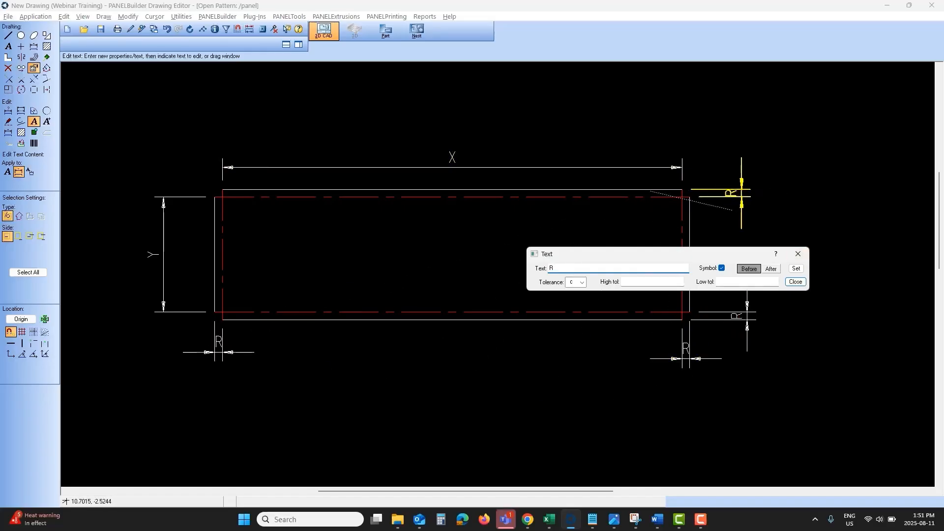
pyautogui.click(796, 281)
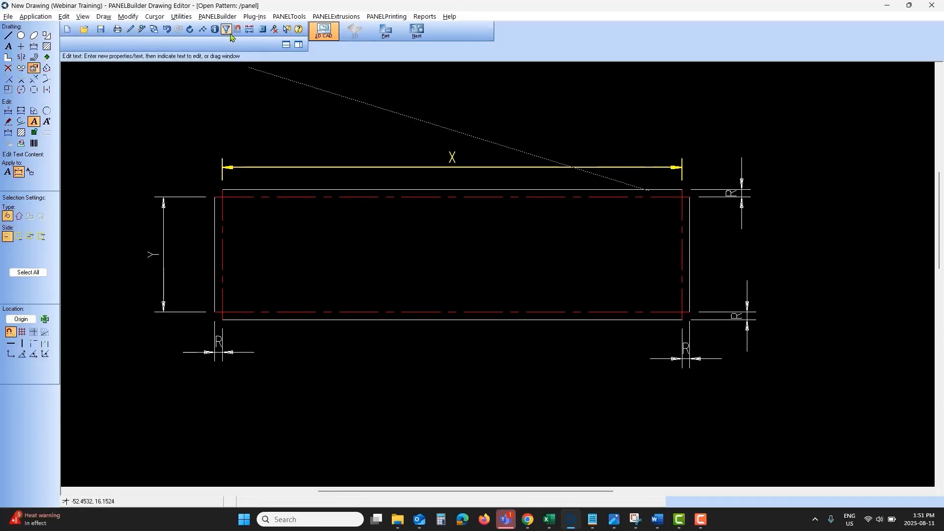
# Create a panel template in the Webinar category with panel type Regular Panel and material Fiber Cement Router, 16 mm.
pyautogui.click(219, 17)
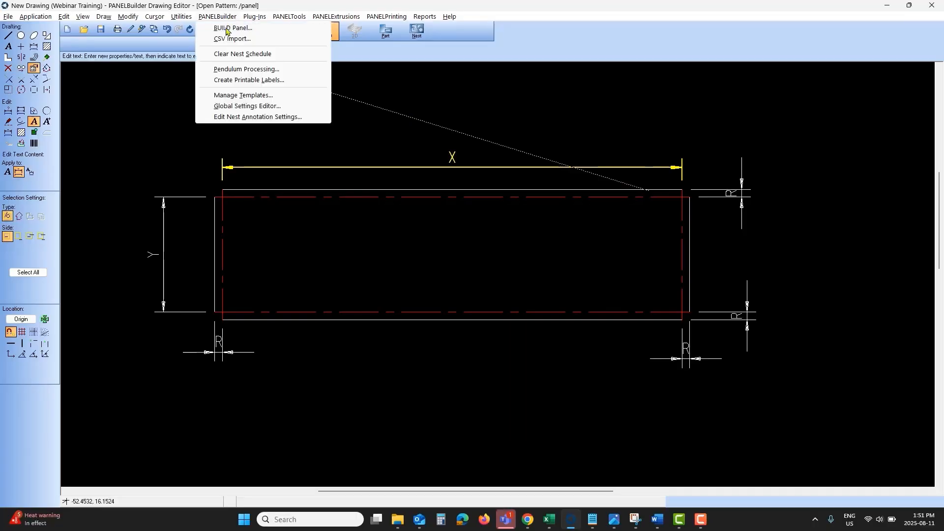
pyautogui.click(304, 95)
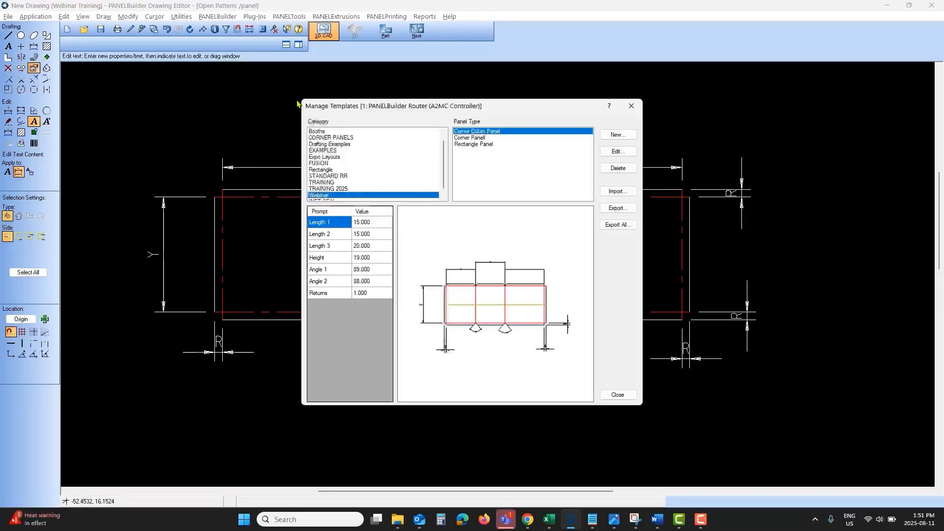
pyautogui.click(631, 134)
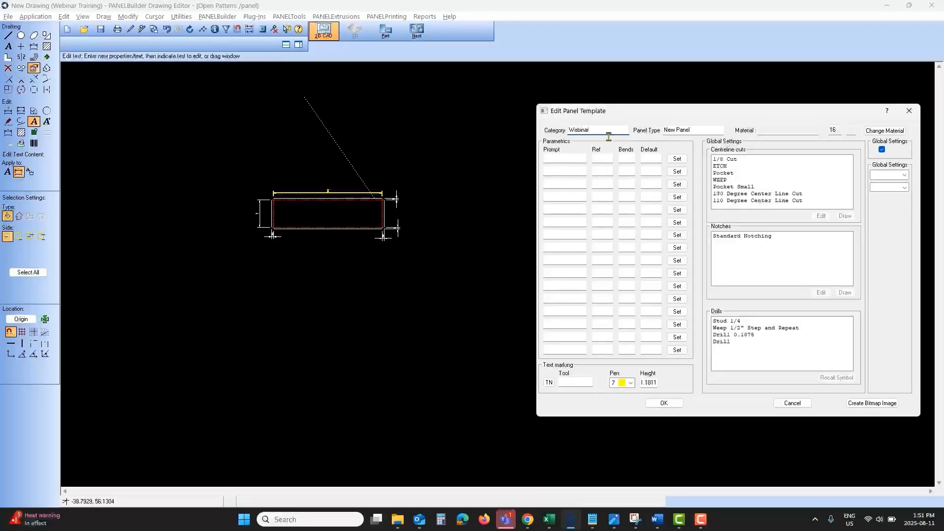
pyautogui.click(696, 132)
pyautogui.write('Re')
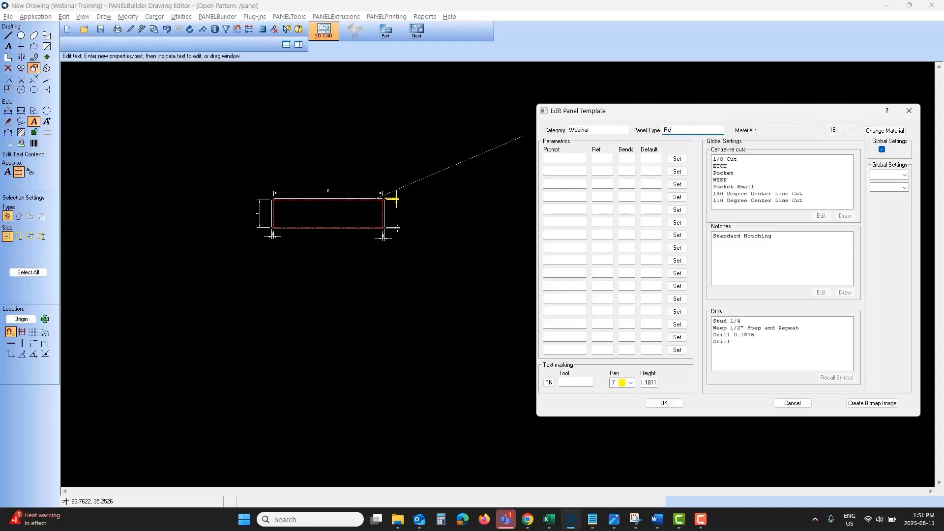
pyautogui.write('gular Panel')
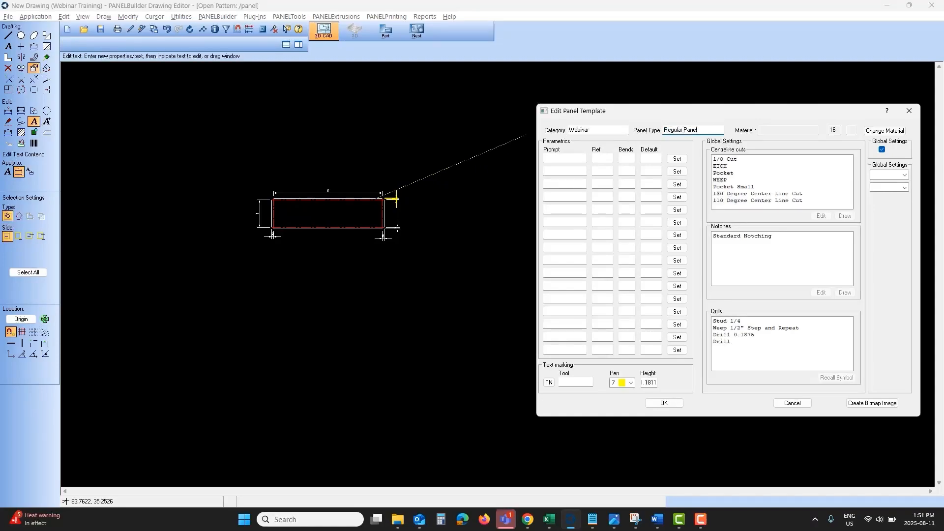
pyautogui.click(876, 131)
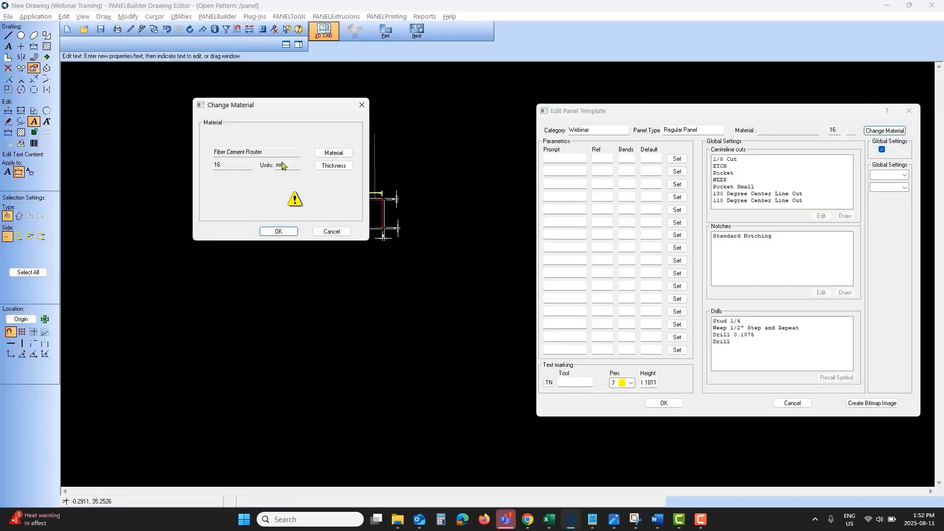
pyautogui.click(270, 232)
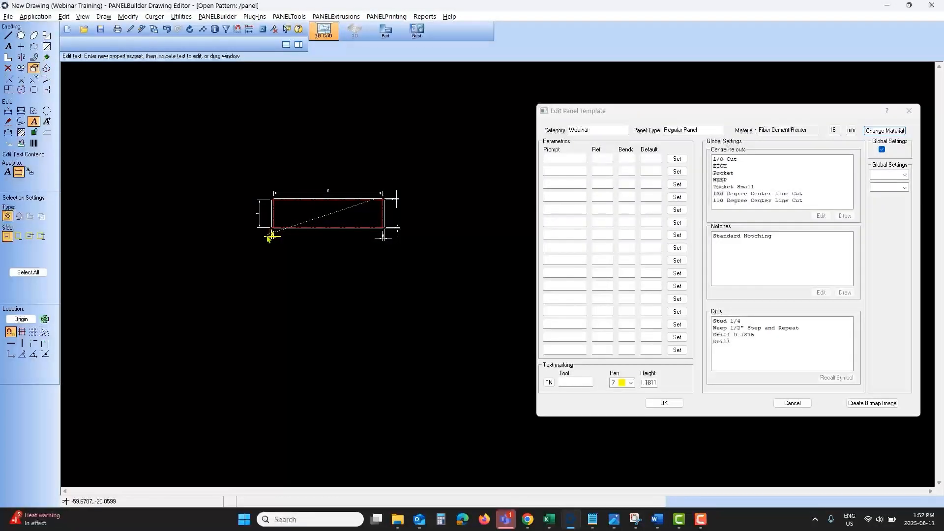
# Assign the drawing's X, Y and R dimensions to the first three parametric rows of the template.
pyautogui.click(678, 158)
pyautogui.click(350, 193)
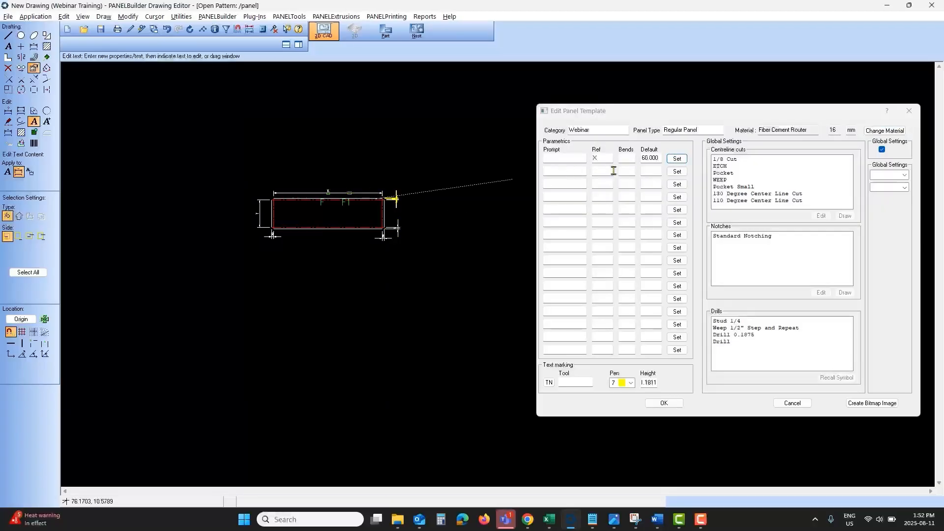
pyautogui.click(673, 172)
pyautogui.click(259, 214)
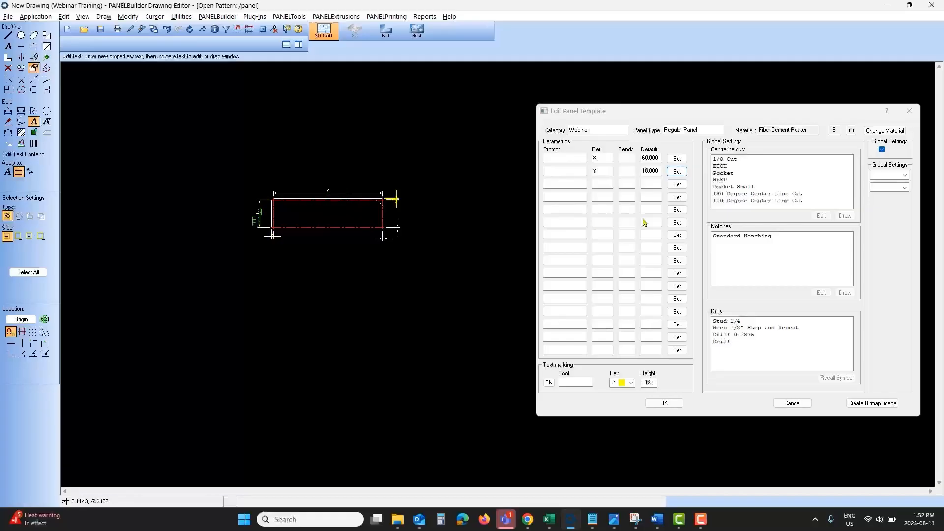
pyautogui.click(677, 184)
pyautogui.click(383, 238)
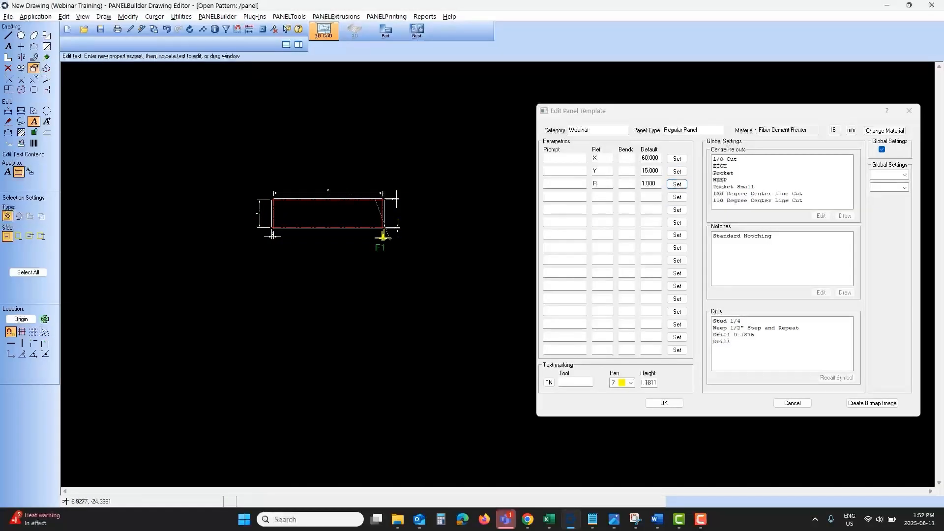
# Set the number of bends to 2 for X, 2 for Y and 0 for R.
pyautogui.click(631, 160)
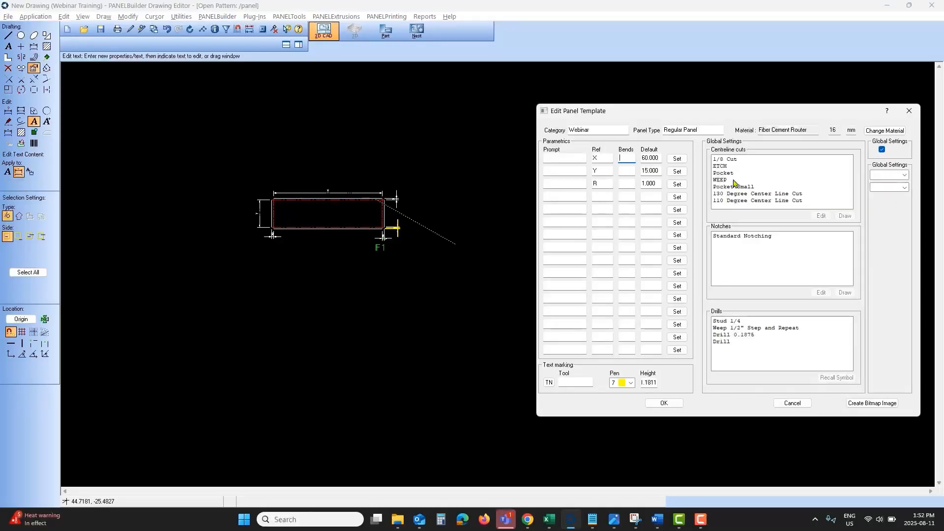
pyautogui.write('2')
pyautogui.click(629, 171)
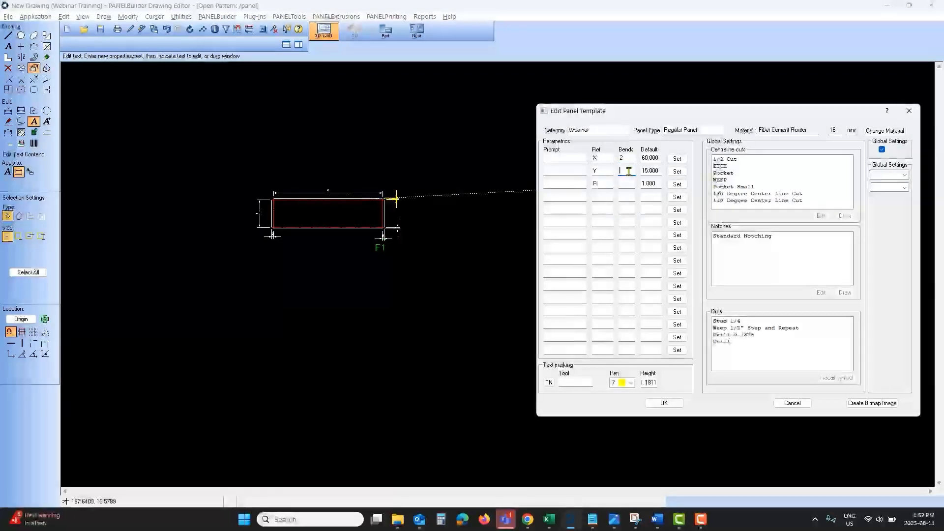
pyautogui.write('2')
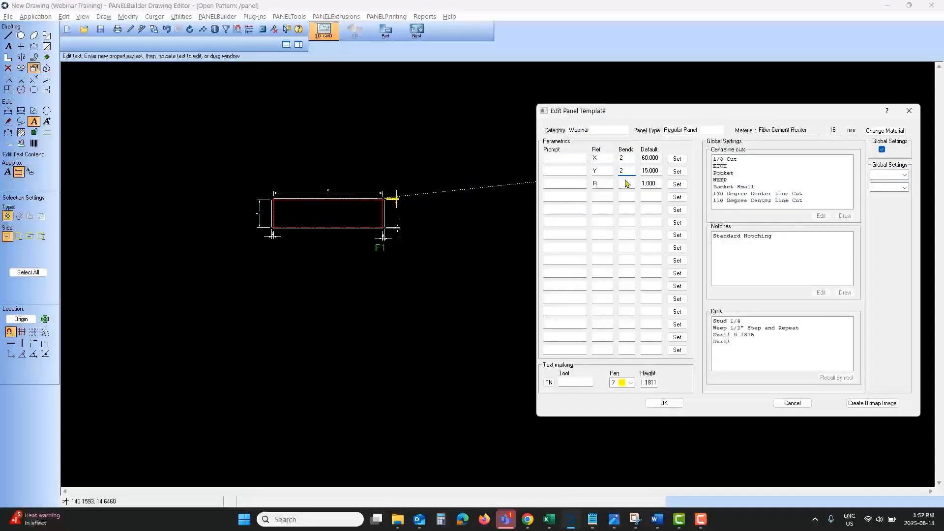
pyautogui.click(630, 185)
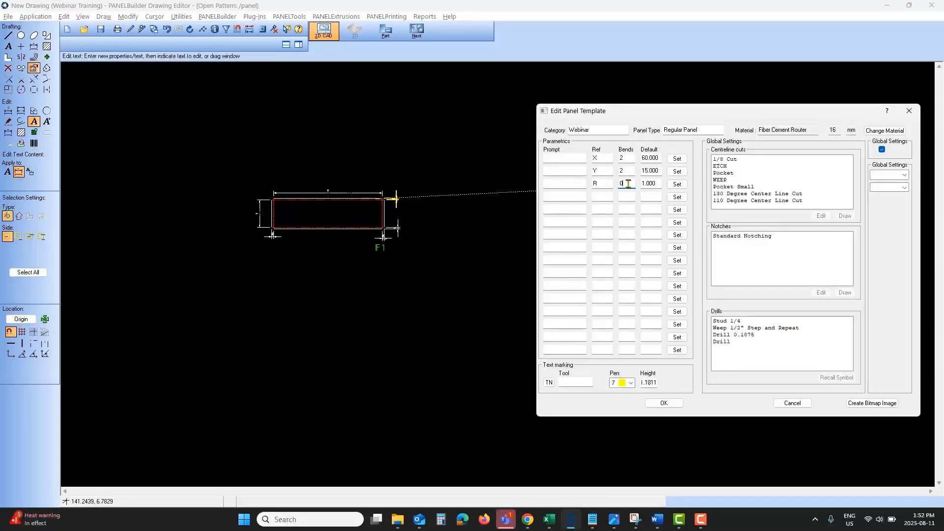
# Enter the prompts Length, Height and Returns for the X, Y and R parameters and save the panel template.
pyautogui.click(566, 158)
pyautogui.write('Len')
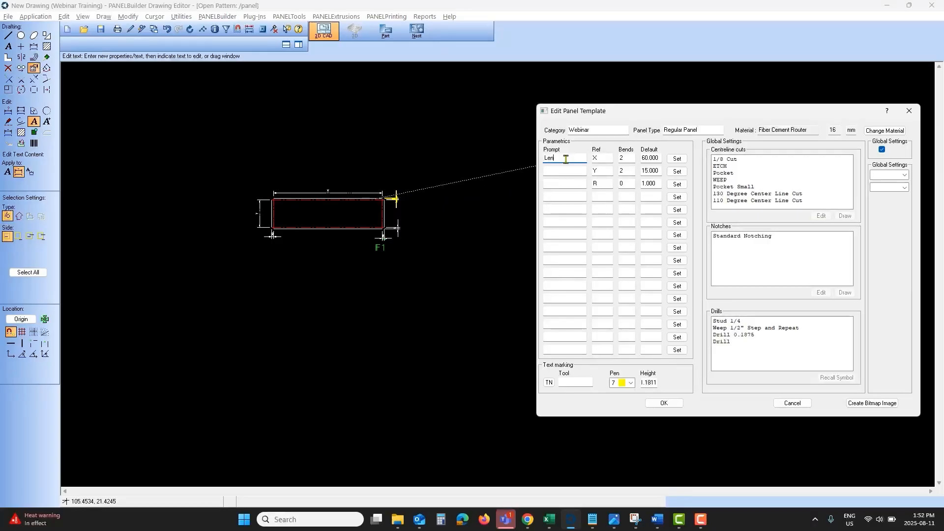
pyautogui.write('gth')
pyautogui.click(562, 168)
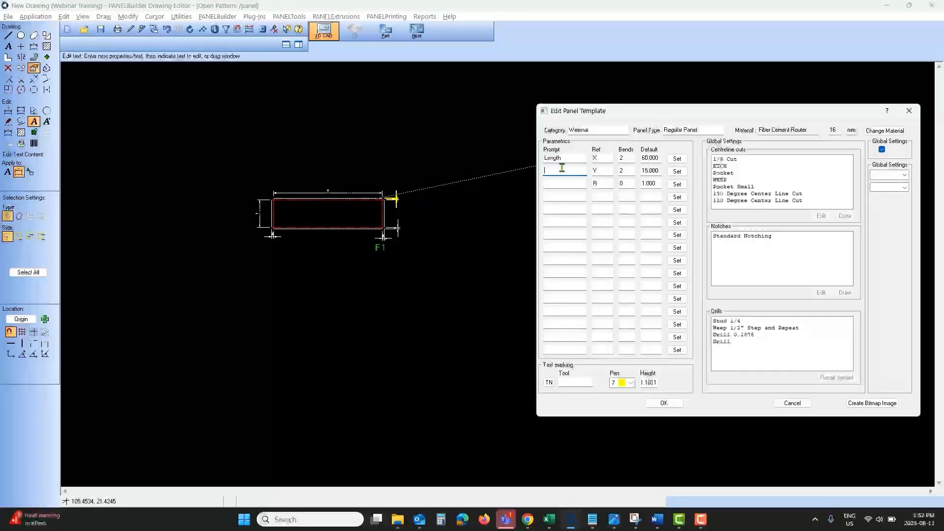
pyautogui.write('Height')
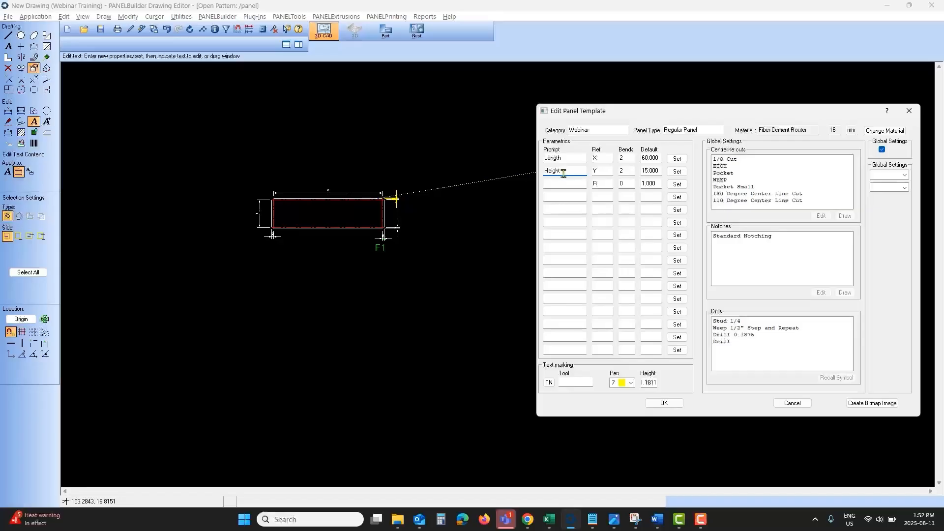
pyautogui.click(560, 184)
pyautogui.write('Returns')
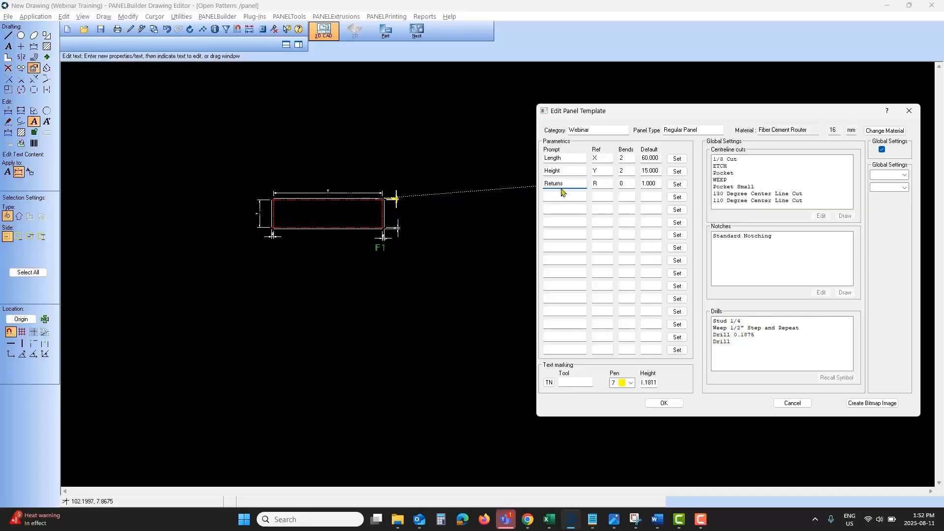
pyautogui.moveTo(787, 114); pyautogui.dragTo(755, 87)
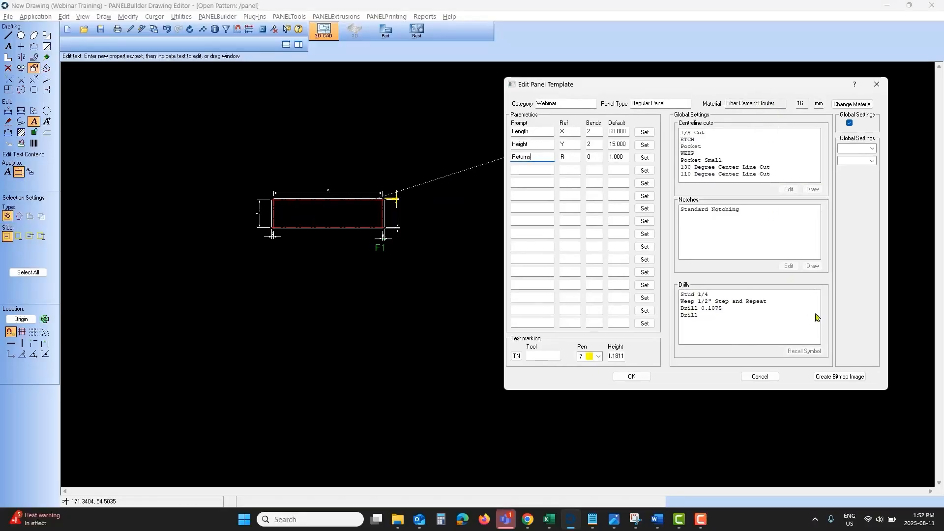
pyautogui.click(633, 377)
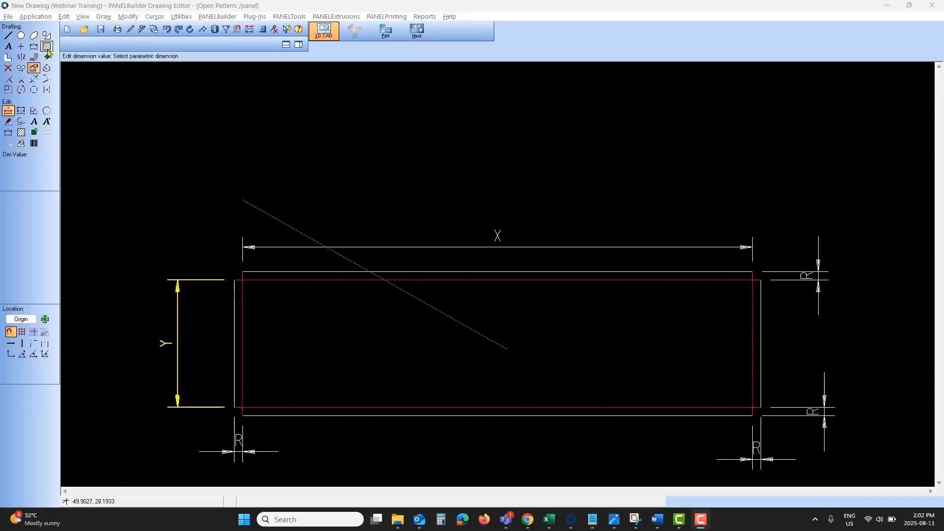
# Delete the overall X dimension and cut a V notch with depth 1, angle 89 and distance 10 into the panel's top and bottom edges.
pyautogui.click(8, 68)
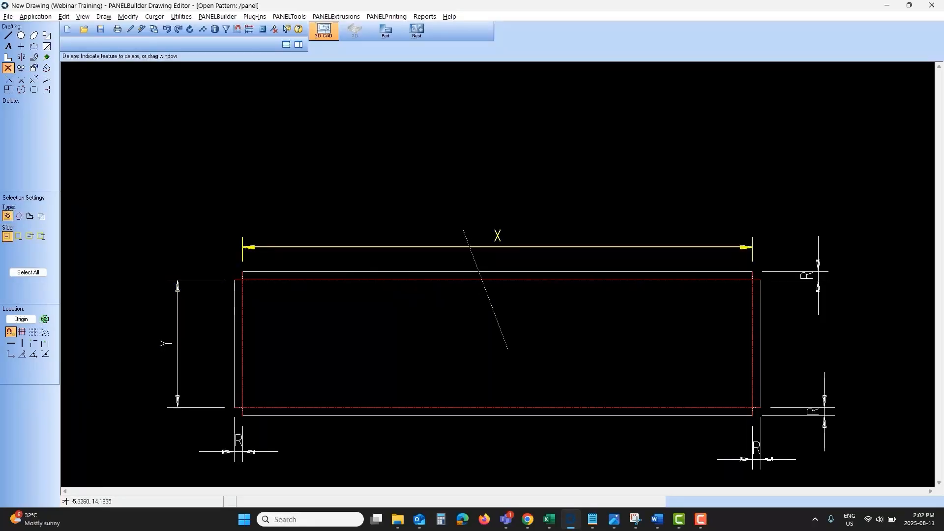
pyautogui.click(463, 232)
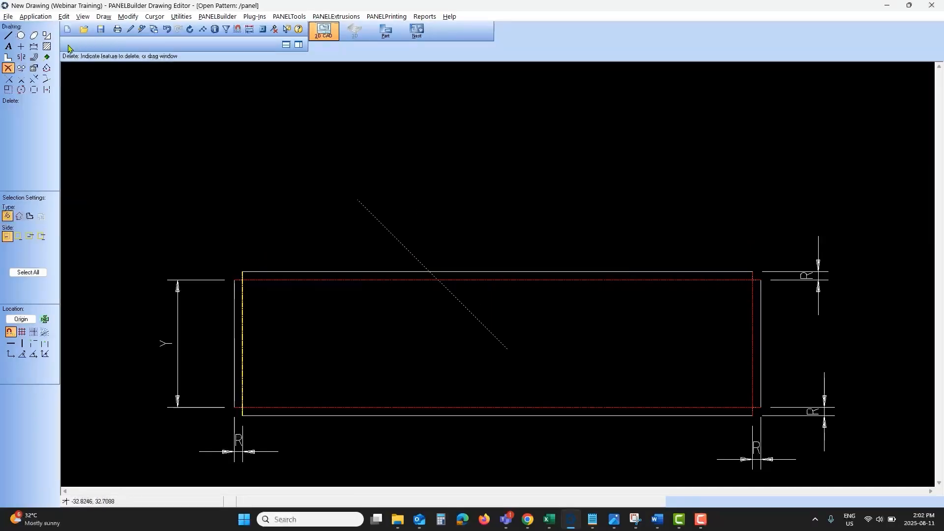
pyautogui.click(9, 58)
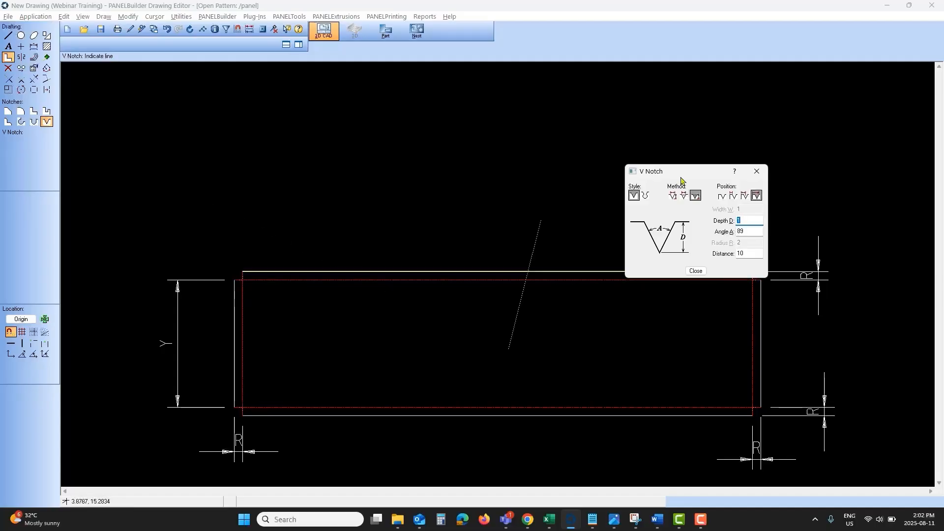
pyautogui.moveTo(674, 172); pyautogui.dragTo(450, 128)
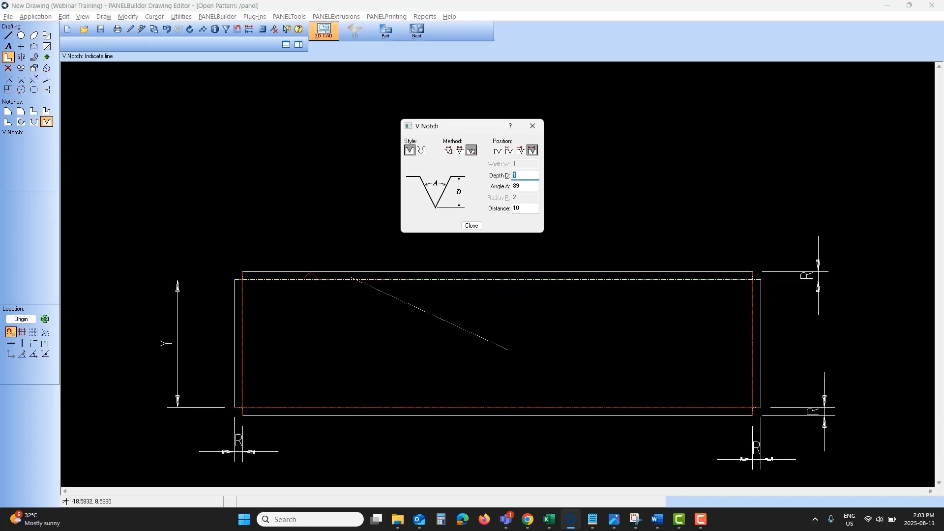
pyautogui.click(350, 274)
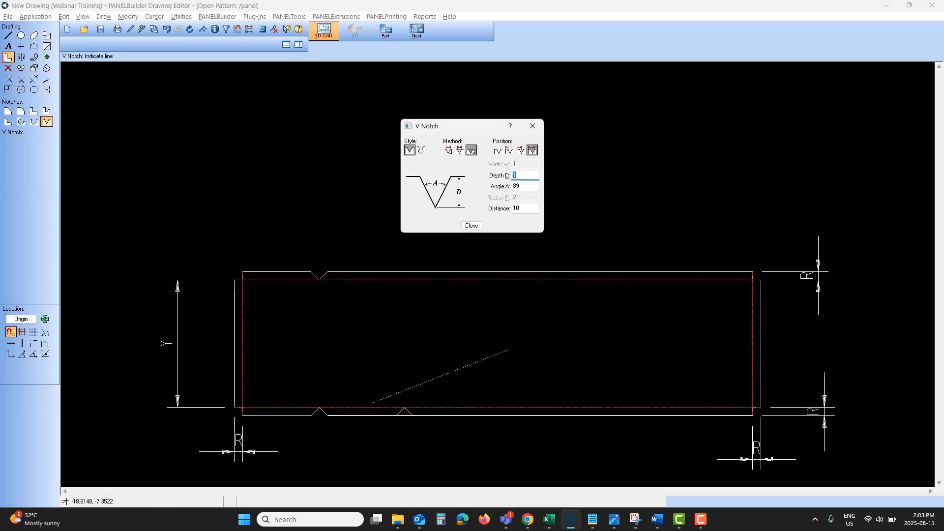
pyautogui.click(472, 226)
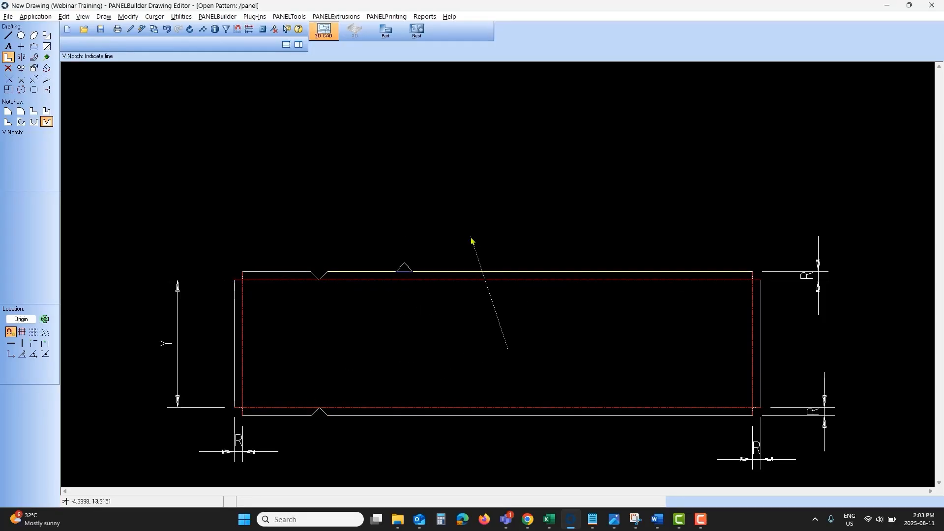
# Draw a red dash-dot bend line between the tips of the upper and lower V notches.
pyautogui.click(9, 35)
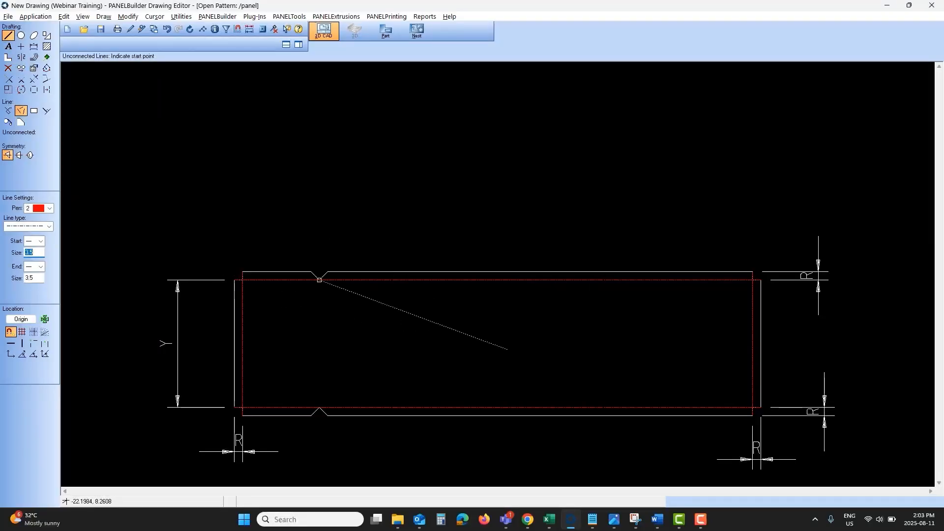
pyautogui.click(320, 280)
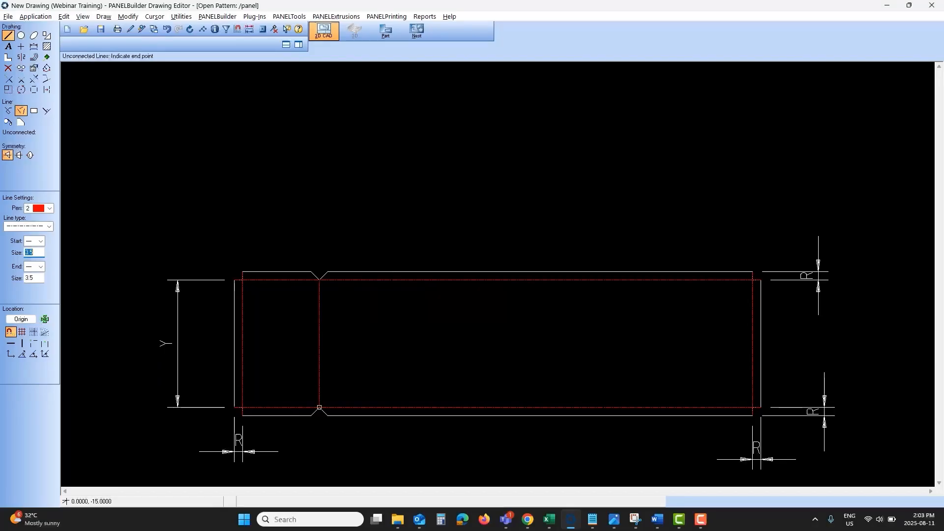
pyautogui.click(319, 407)
# Add parametric linear dimensions above the panel from the new bend line to the left and right fold lines.
pyautogui.click(34, 46)
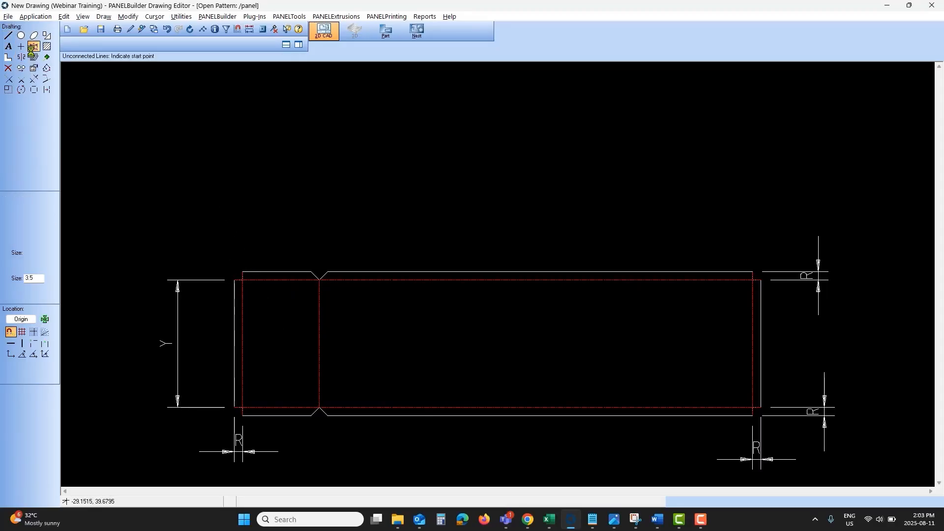
pyautogui.click(251, 325)
pyautogui.click(311, 332)
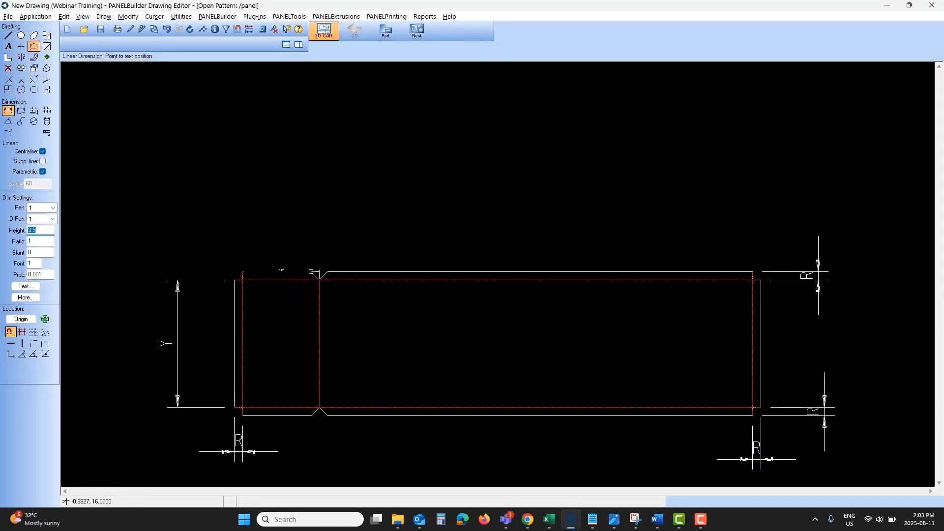
pyautogui.click(306, 248)
pyautogui.click(318, 309)
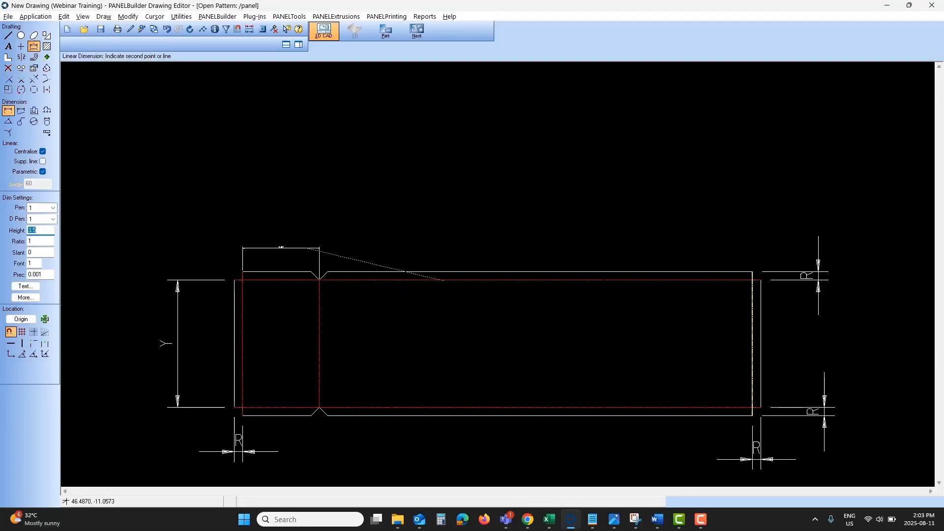
pyautogui.click(652, 236)
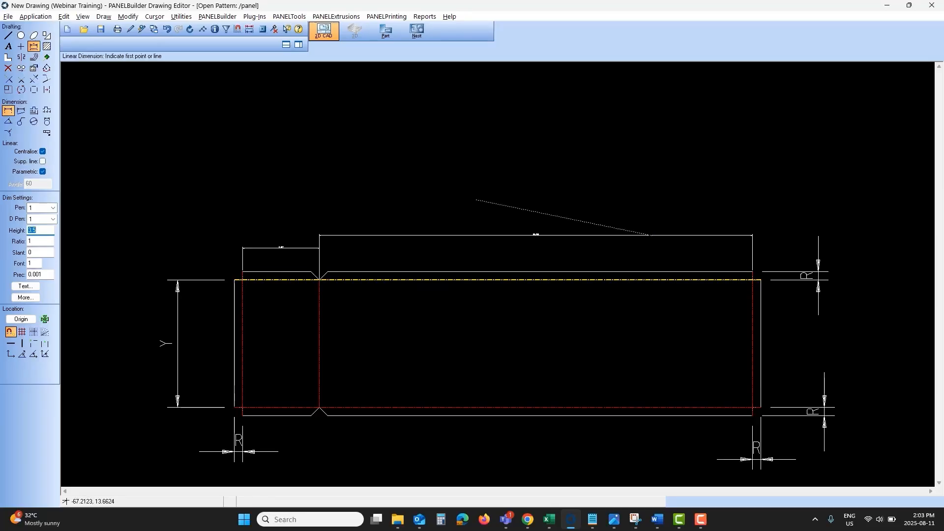
# Add a parametric angular dimension between the two sloped sides of the lower V notch.
pyautogui.click(8, 121)
pyautogui.scroll(5, 322, 239)
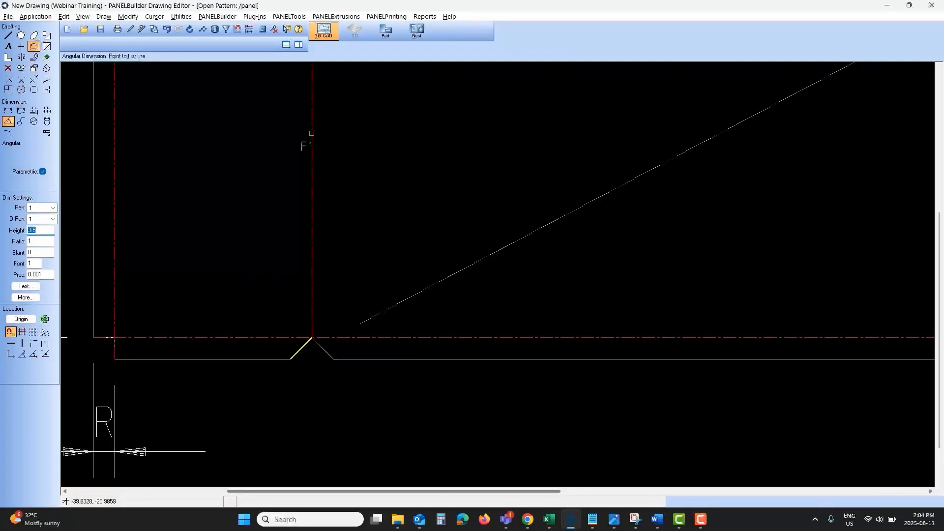
pyautogui.click(301, 353)
pyautogui.click(323, 348)
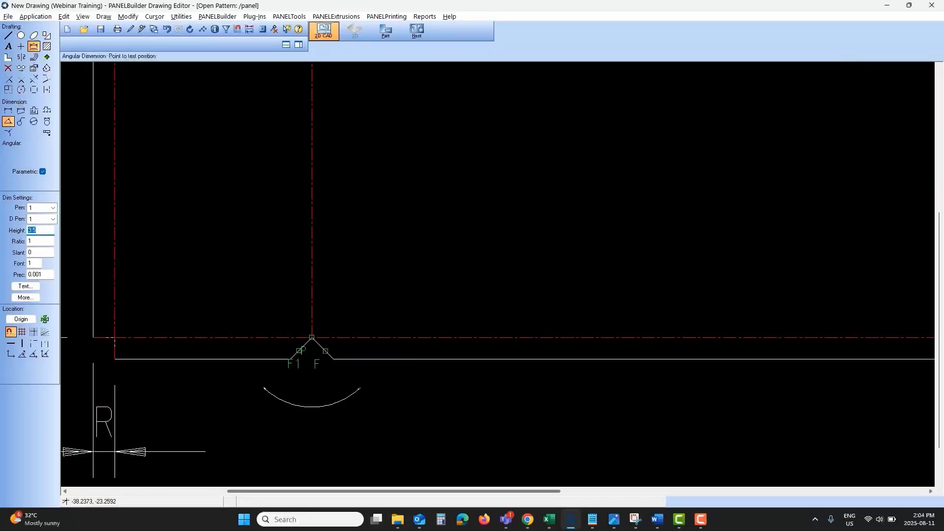
pyautogui.scroll(-5, 417, 387)
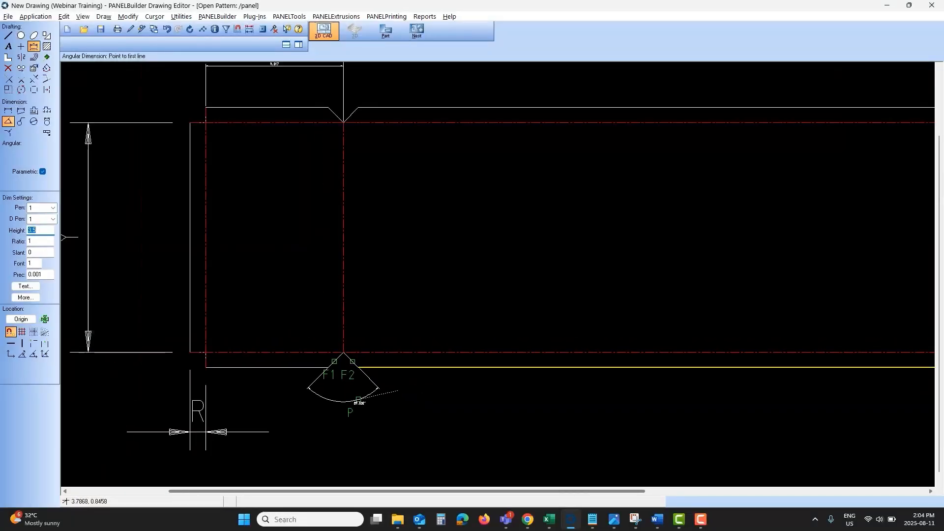
pyautogui.scroll(-1, 416, 387)
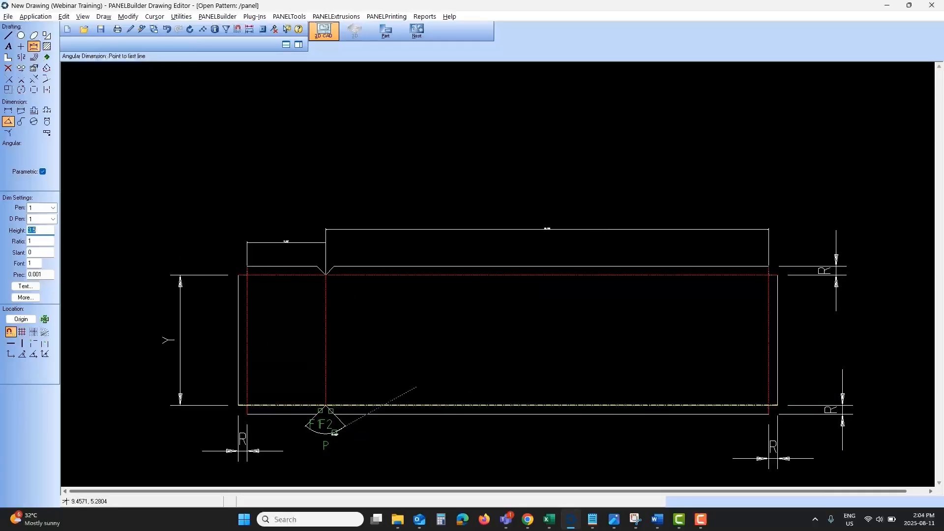
# Set the dimension from the central bend line to the right fold line to 20.
pyautogui.click(33, 68)
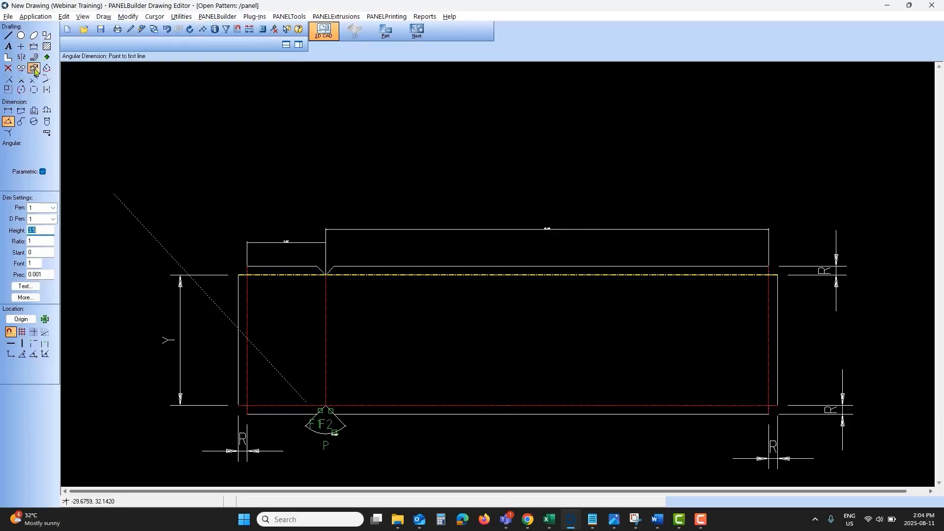
pyautogui.click(32, 134)
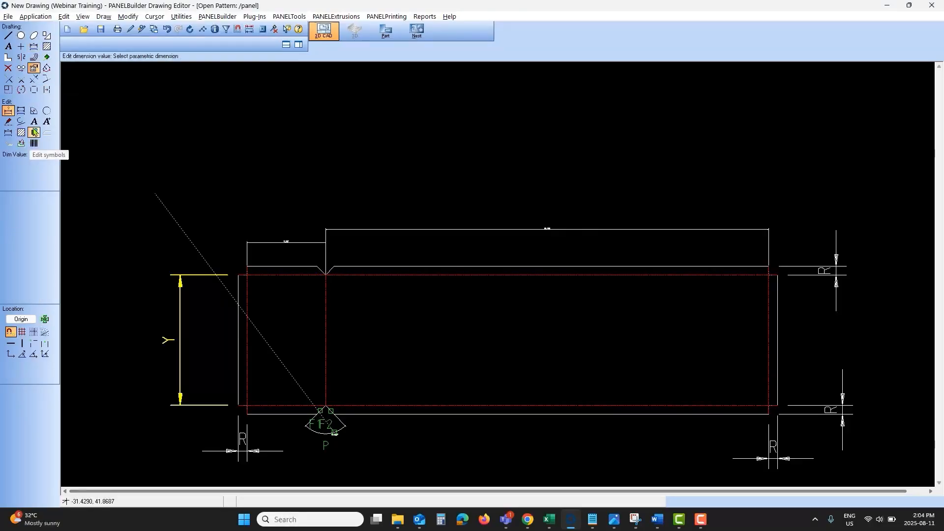
pyautogui.click(515, 229)
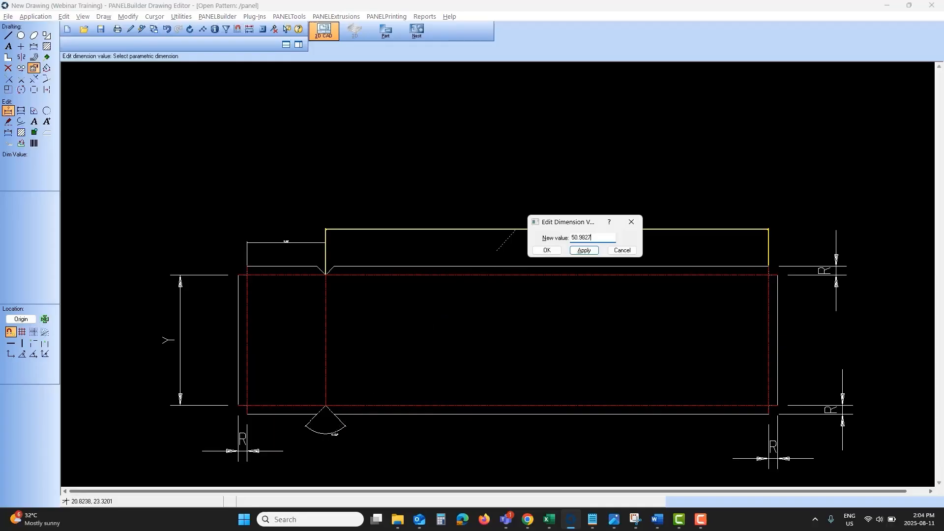
pyautogui.moveTo(604, 240); pyautogui.dragTo(566, 239)
pyautogui.write('20')
pyautogui.press('Return')
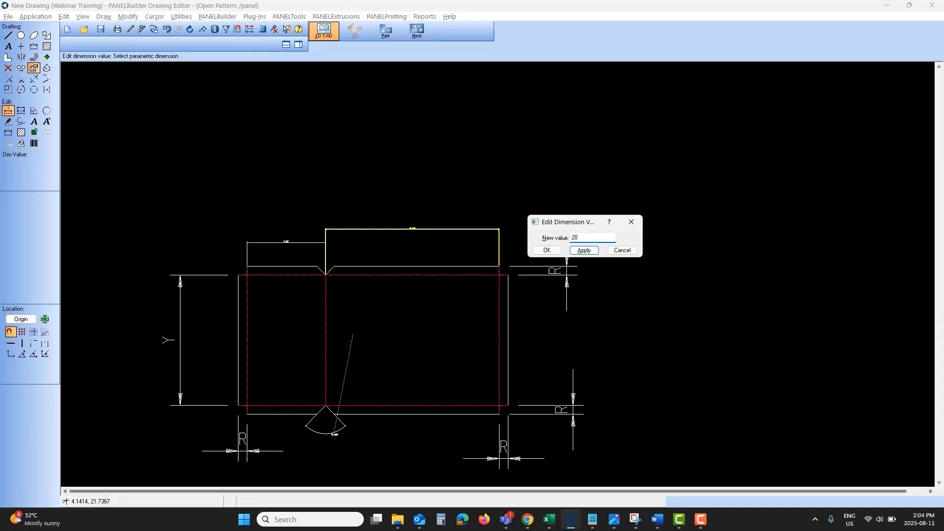
# Try to set the dimension from the left fold line to the central bend line to 5, and undo the change.
pyautogui.click(303, 283)
pyautogui.moveTo(597, 240); pyautogui.dragTo(570, 240)
pyautogui.write('5')
pyautogui.press('Return')
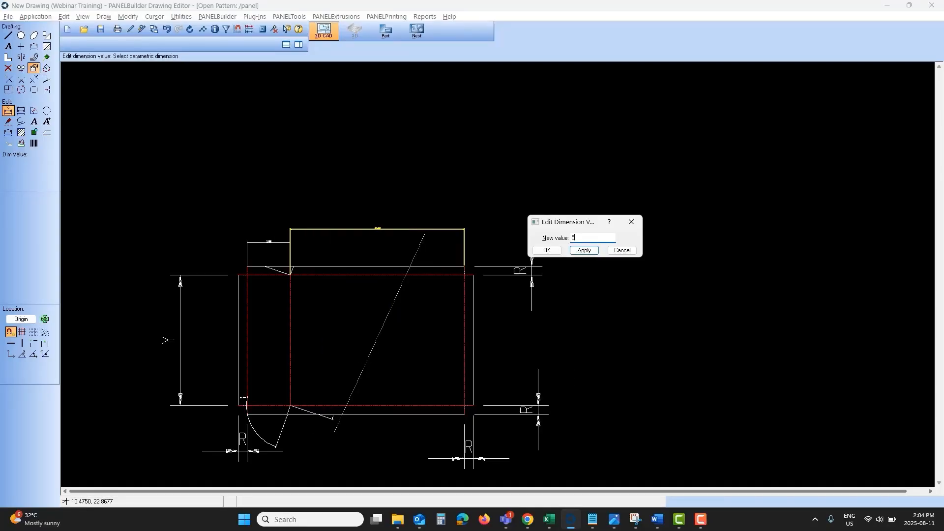
pyautogui.click(548, 251)
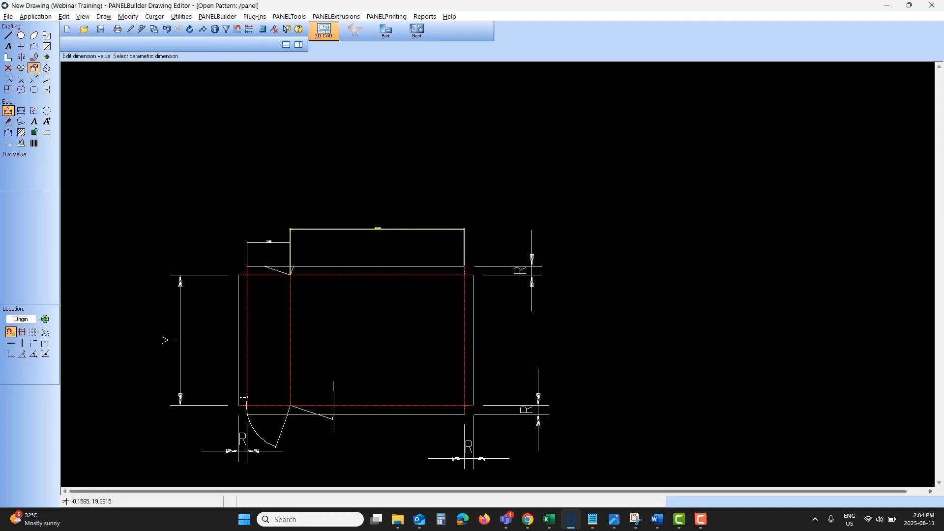
pyautogui.click(167, 33)
pyautogui.click(166, 32)
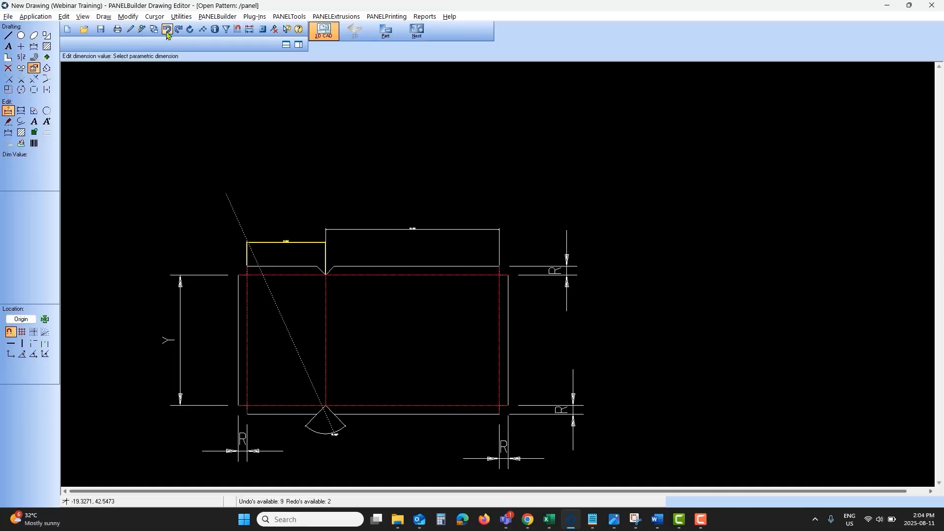
# Draw a dashed symmetry line in pen 0 across the panel, from the midpoint of its left edge to the midpoint of its right edge.
pyautogui.scroll(4, 371, 257)
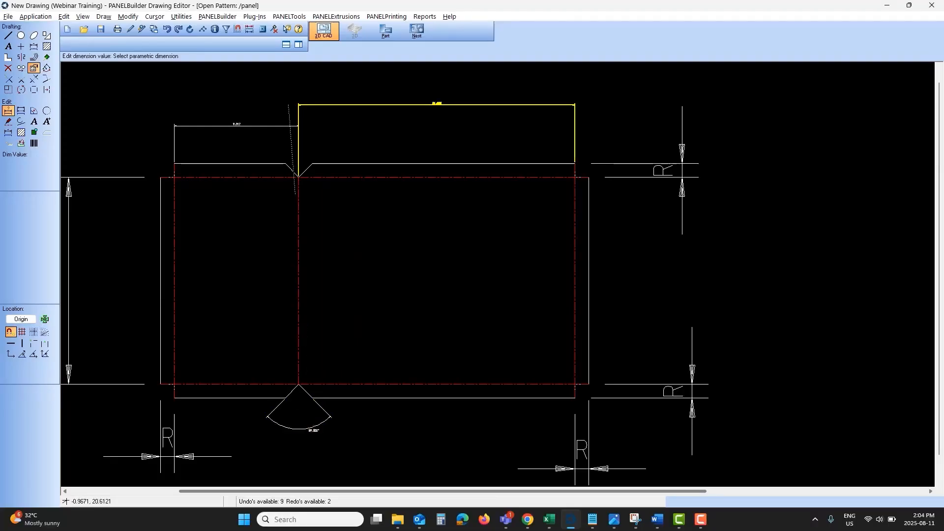
pyautogui.scroll(-2, 305, 359)
pyautogui.scroll(-3, 313, 273)
pyautogui.scroll(2, 291, 308)
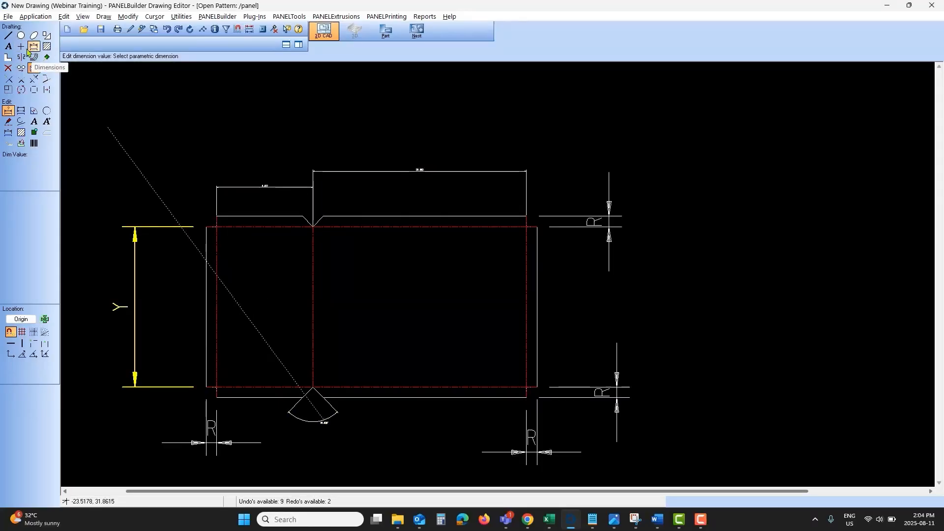
pyautogui.click(8, 36)
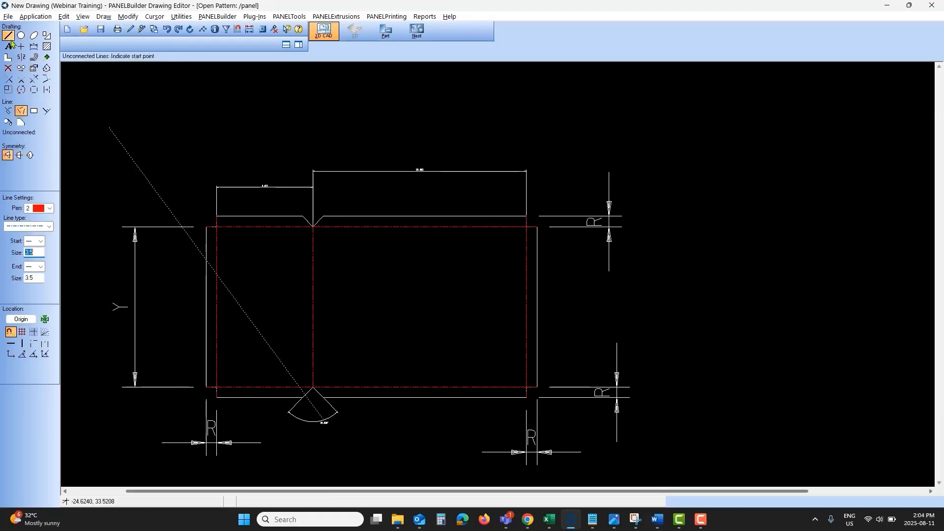
pyautogui.click(50, 208)
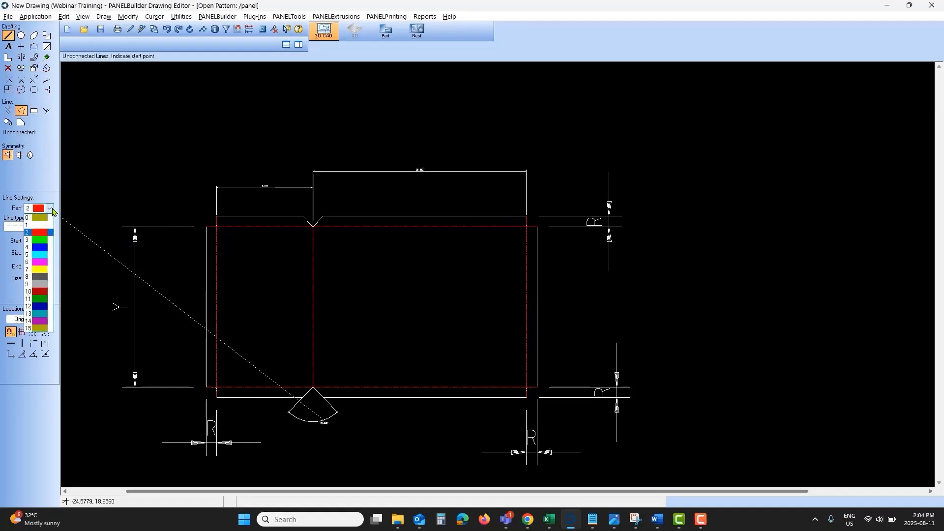
pyautogui.click(40, 218)
pyautogui.click(50, 227)
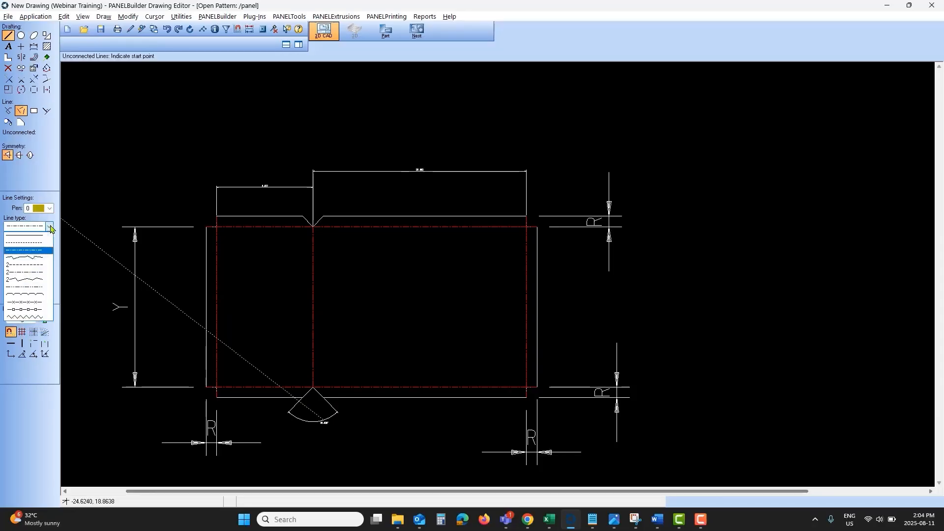
pyautogui.click(39, 243)
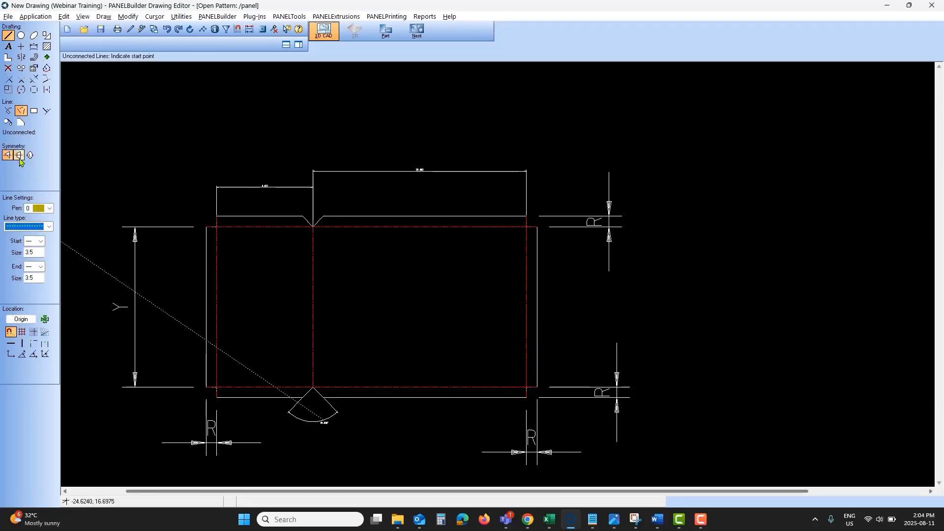
pyautogui.click(18, 155)
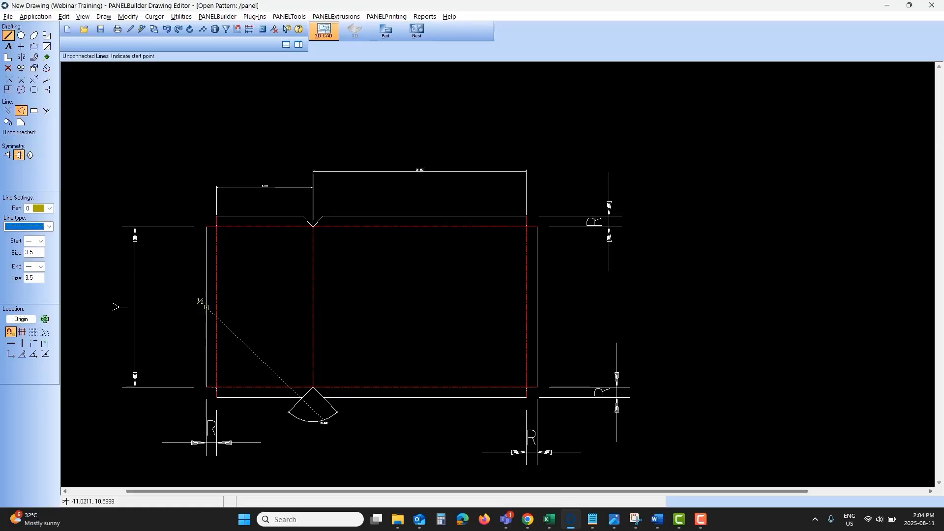
pyautogui.click(206, 307)
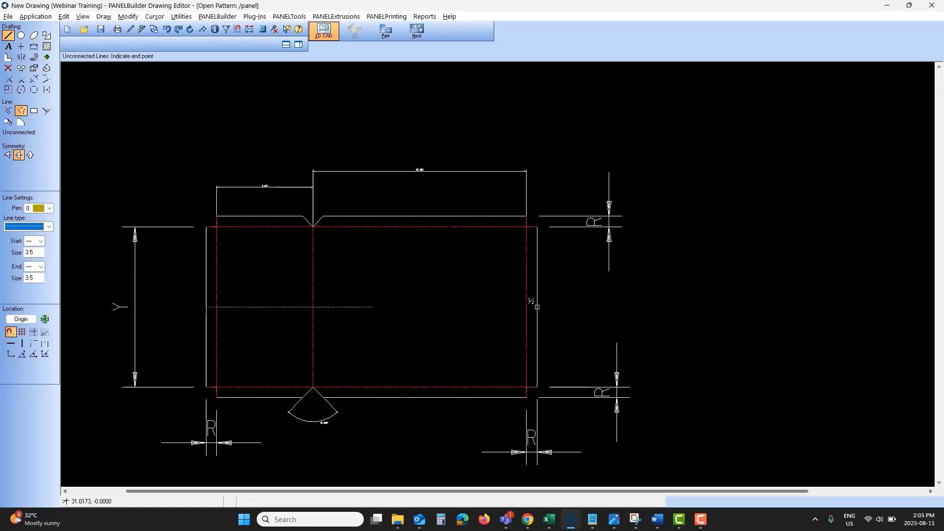
pyautogui.click(537, 307)
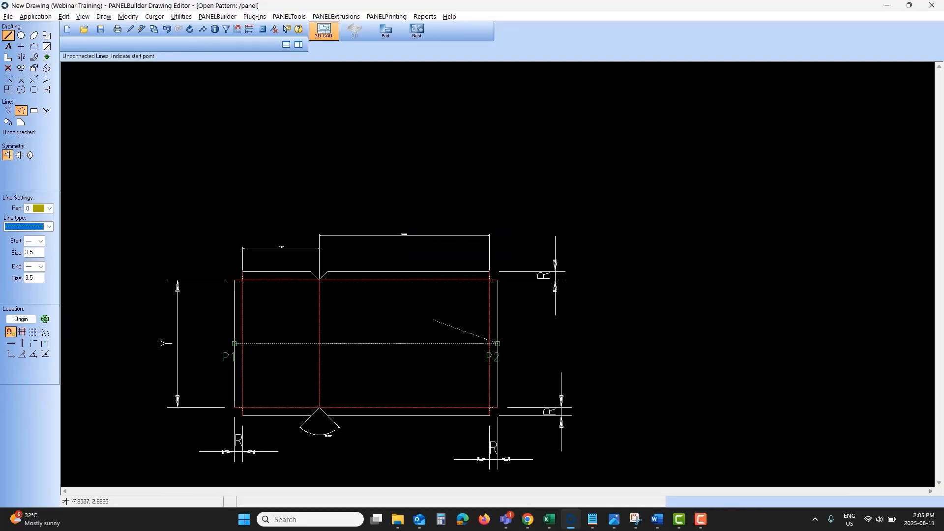
# Evaluate the parametric dimensions of the panel with the symmetry line in place.
pyautogui.scroll(2, 399, 402)
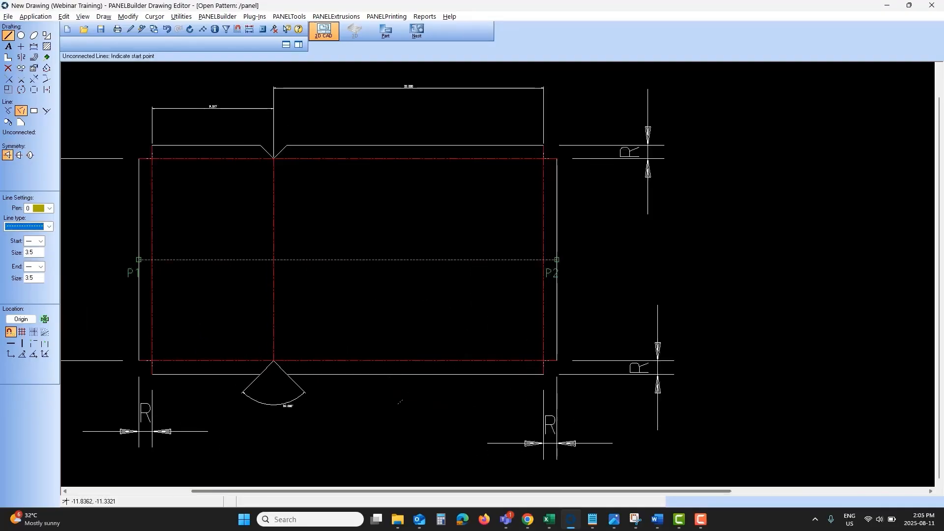
pyautogui.scroll(-2, 386, 163)
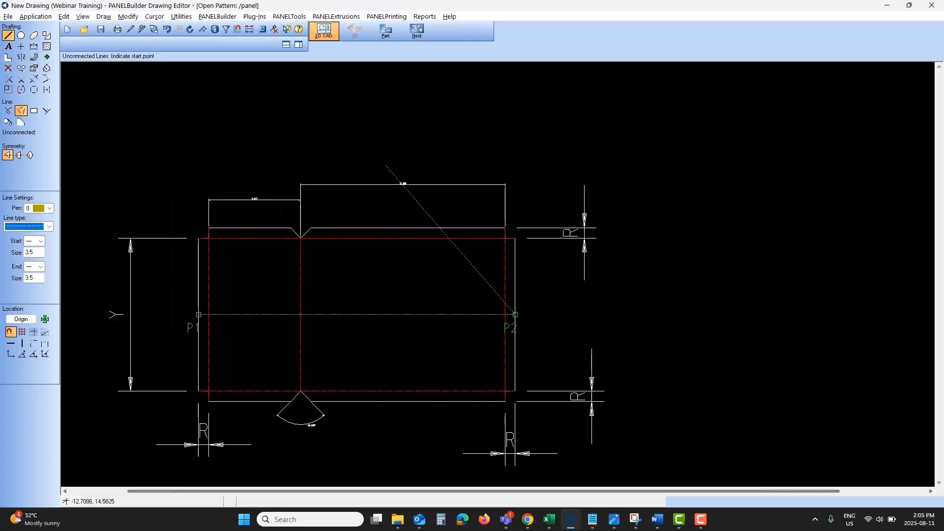
pyautogui.click(250, 29)
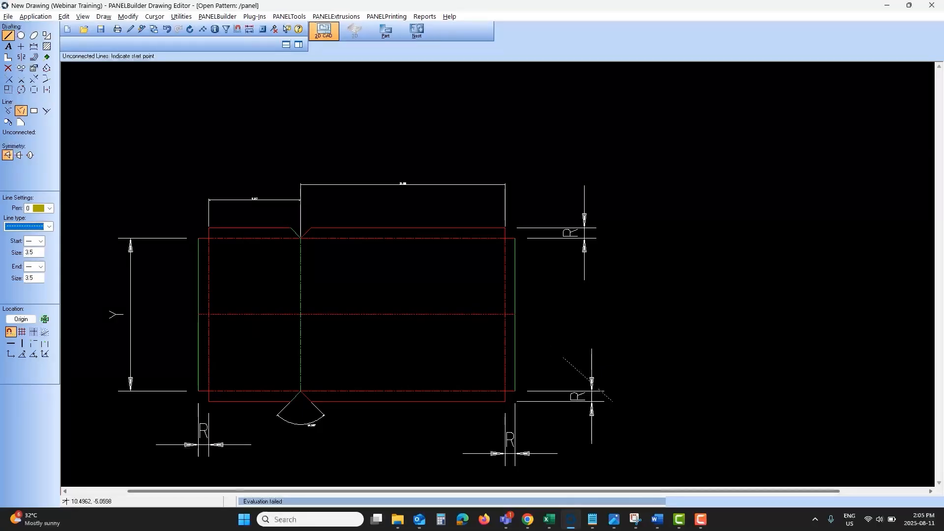
# Delete the R dimension of the upper return and evaluate the parametric dimensions again.
pyautogui.click(7, 68)
pyautogui.click(569, 233)
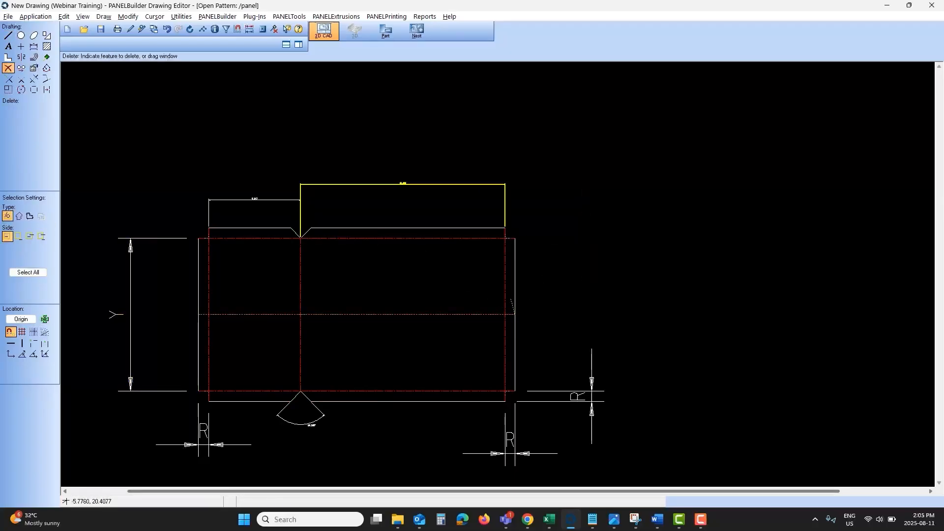
pyautogui.click(249, 30)
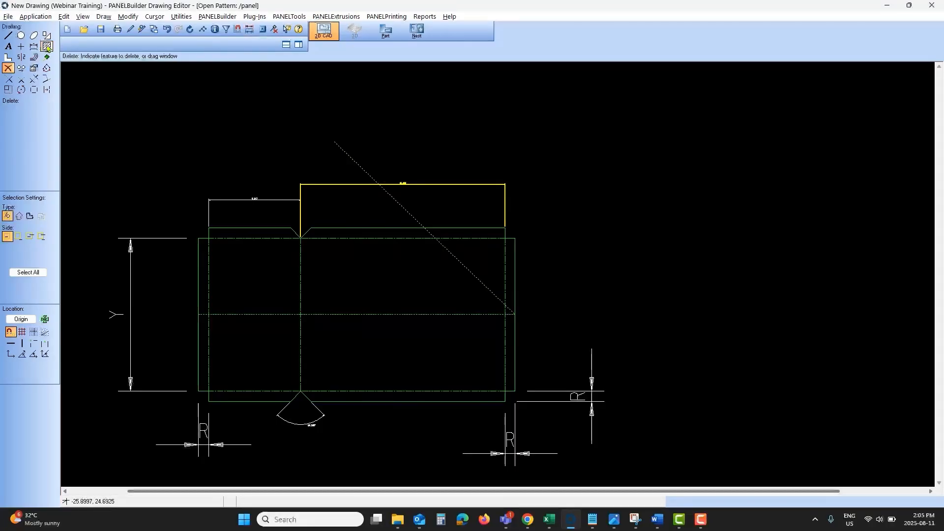
# Test the dimension from the left fold line to the central bend line with 5, and set it to 17.
pyautogui.click(34, 68)
pyautogui.click(322, 223)
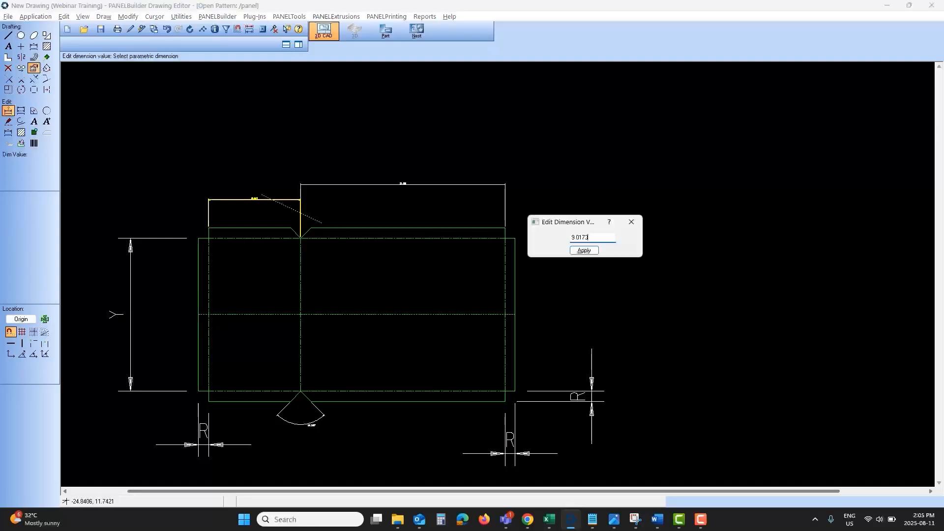
pyautogui.doubleClick(597, 237)
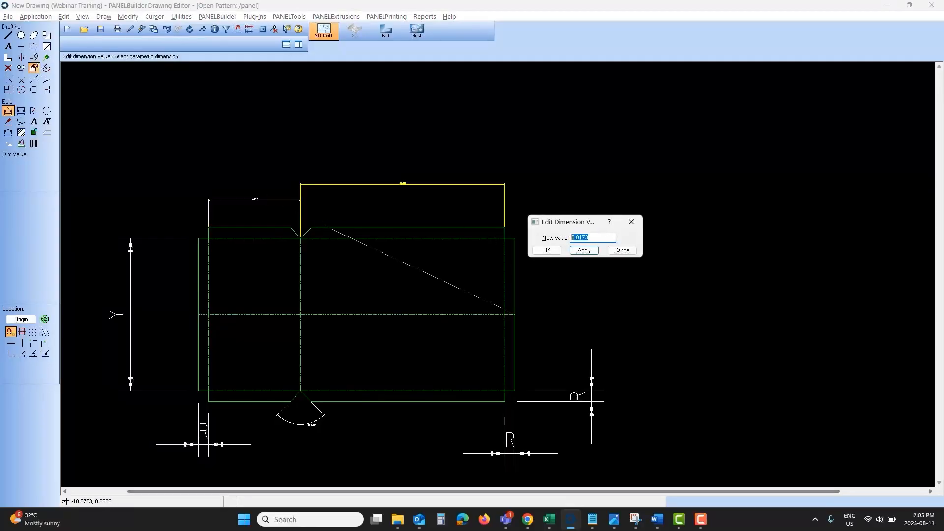
pyautogui.press('Return')
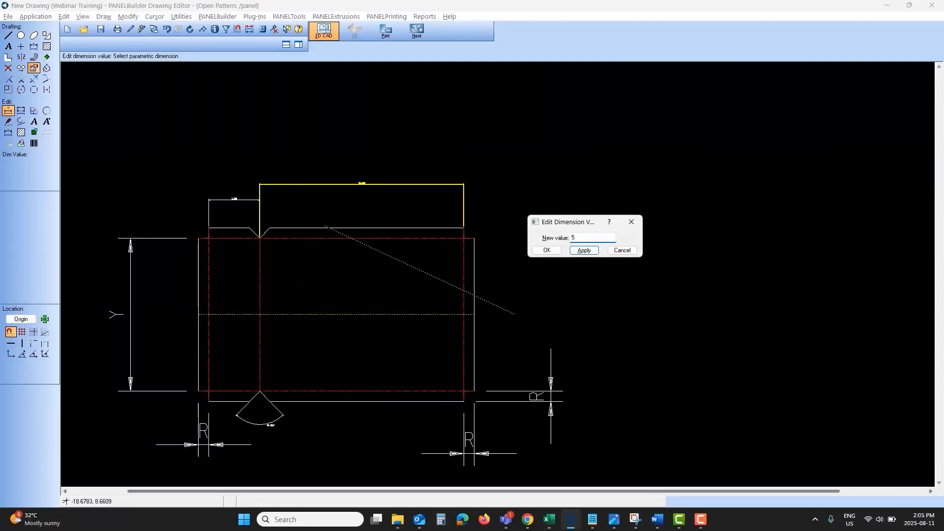
pyautogui.moveTo(613, 236); pyautogui.dragTo(542, 237)
pyautogui.press('Return')
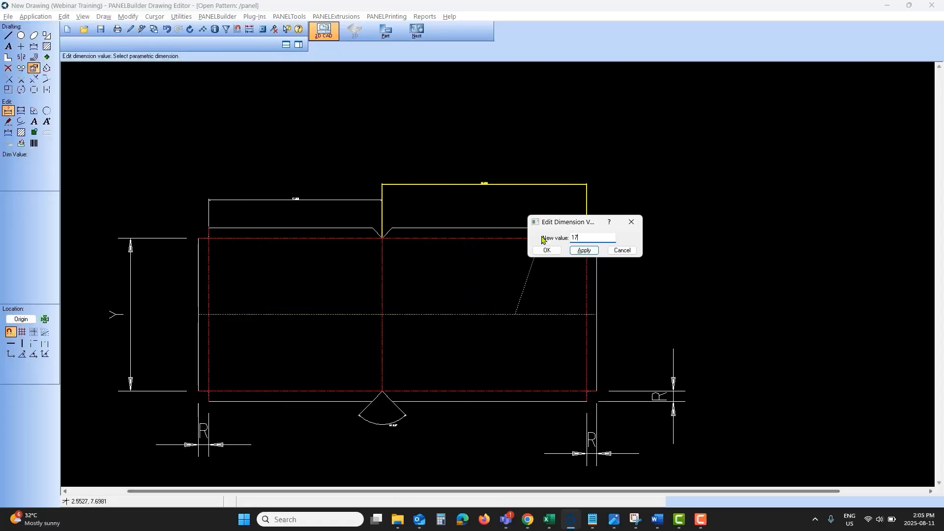
pyautogui.click(556, 251)
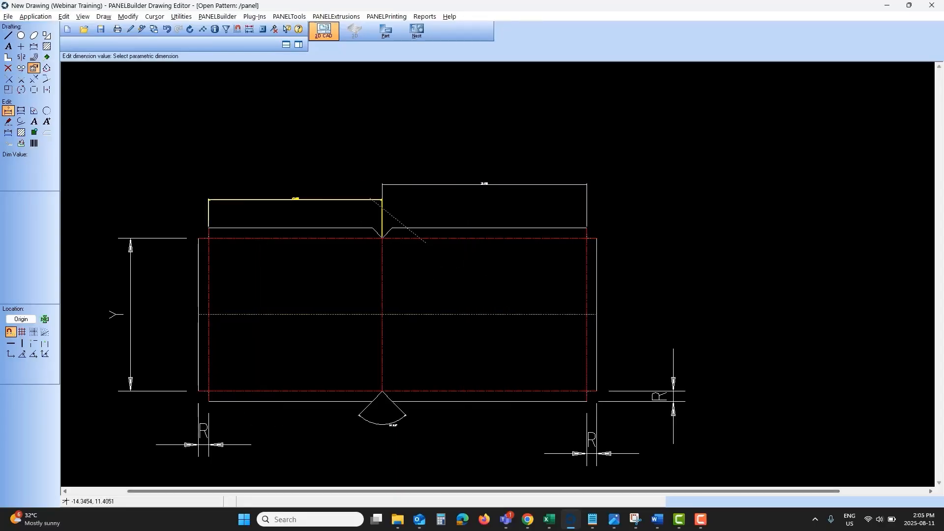
# Change the dimension texts to X1 for the left length, X2 for the right length and A for the lower notch angle.
pyautogui.scroll(1, 446, 442)
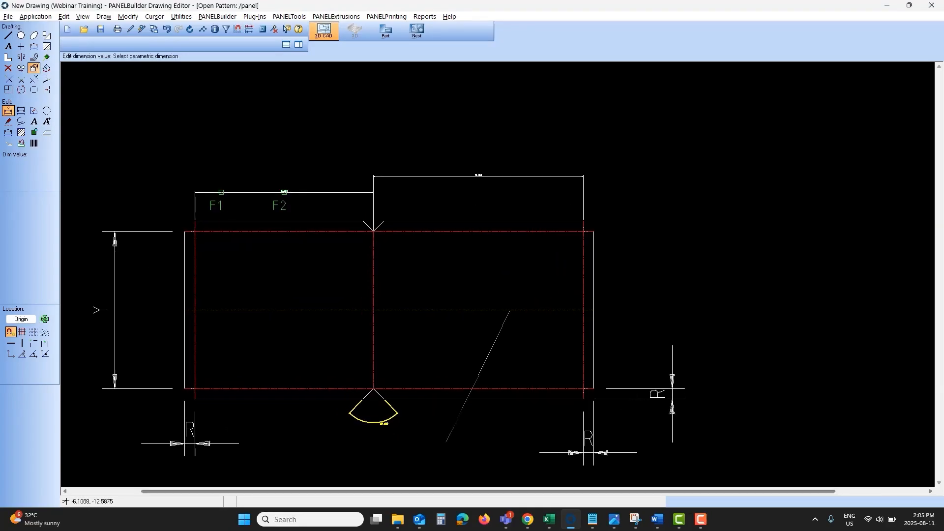
pyautogui.scroll(-1, 446, 442)
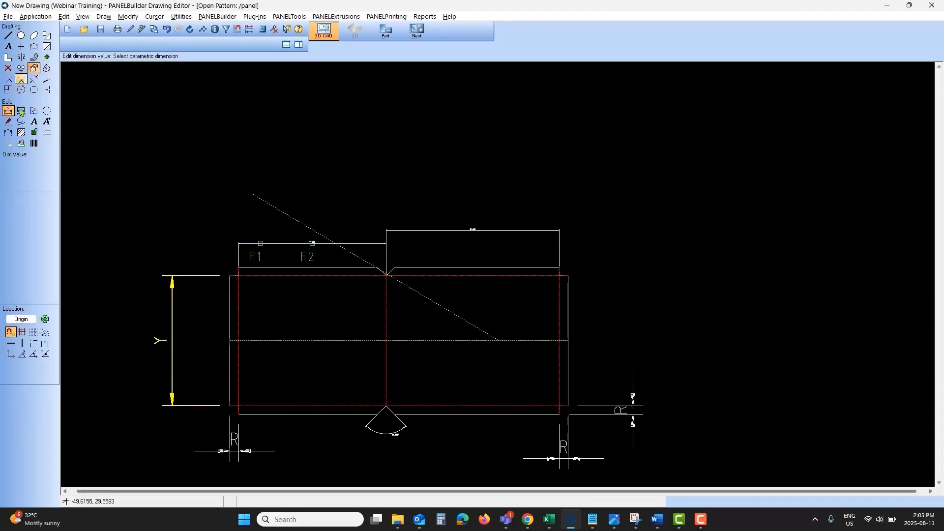
pyautogui.click(34, 121)
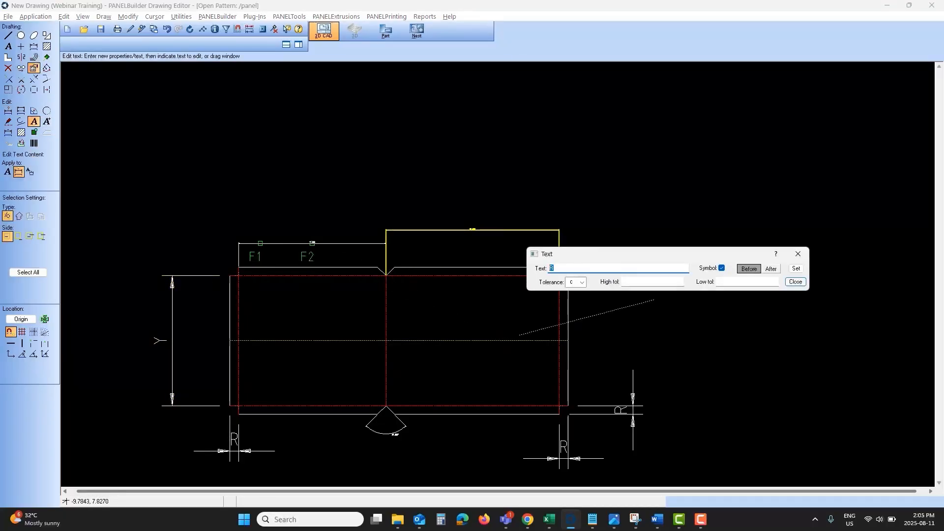
pyautogui.write('X')
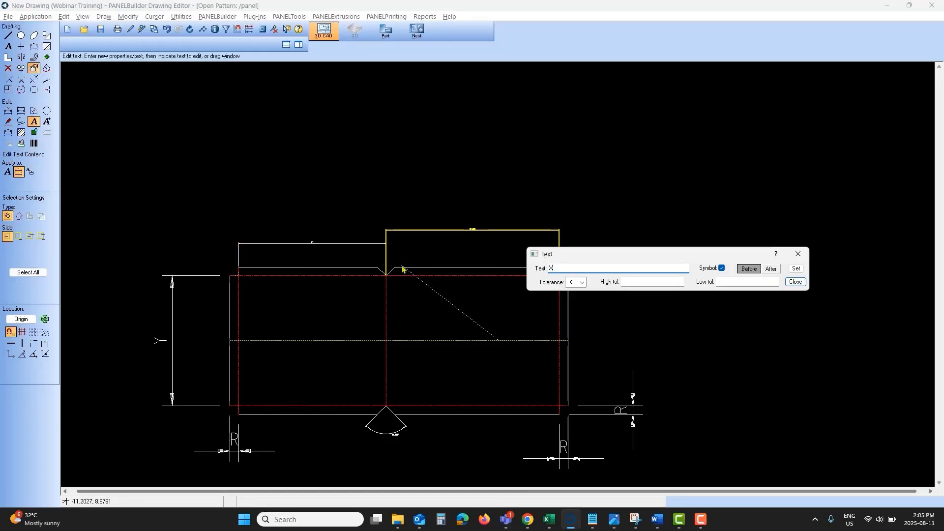
pyautogui.write('12')
pyautogui.moveTo(584, 268); pyautogui.dragTo(516, 267)
pyautogui.write('A')
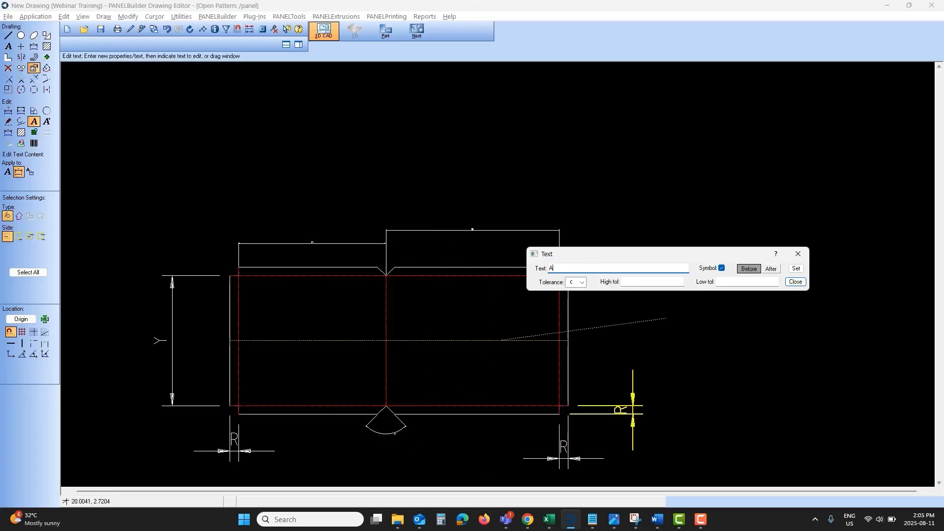
pyautogui.click(795, 282)
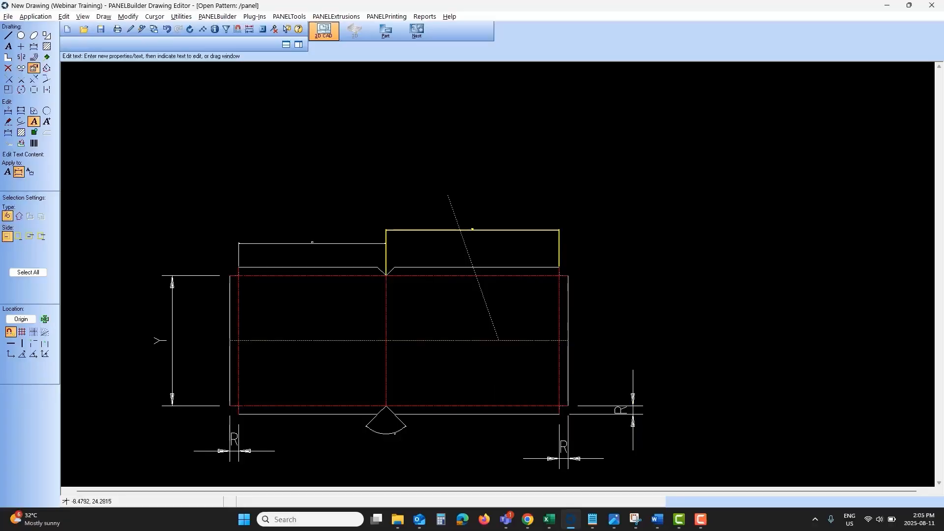
# Create a new panel template in the Webinar category with panel type Corner Panel and material Fiber Cement Router, 16 mm.
pyautogui.click(227, 19)
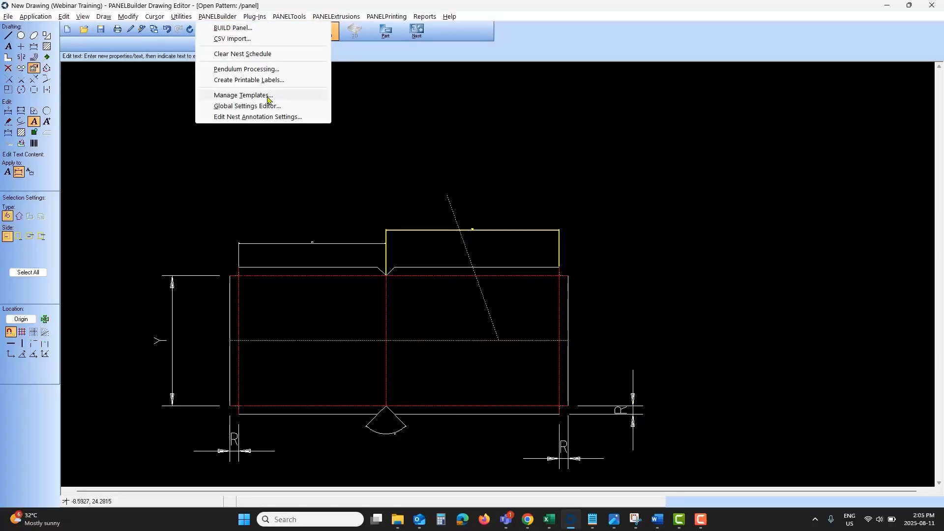
pyautogui.click(242, 95)
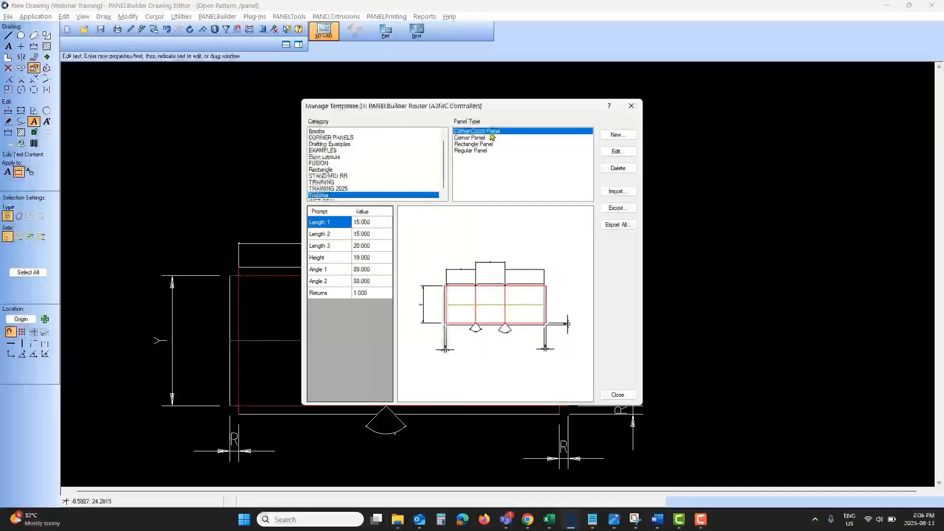
pyautogui.click(619, 136)
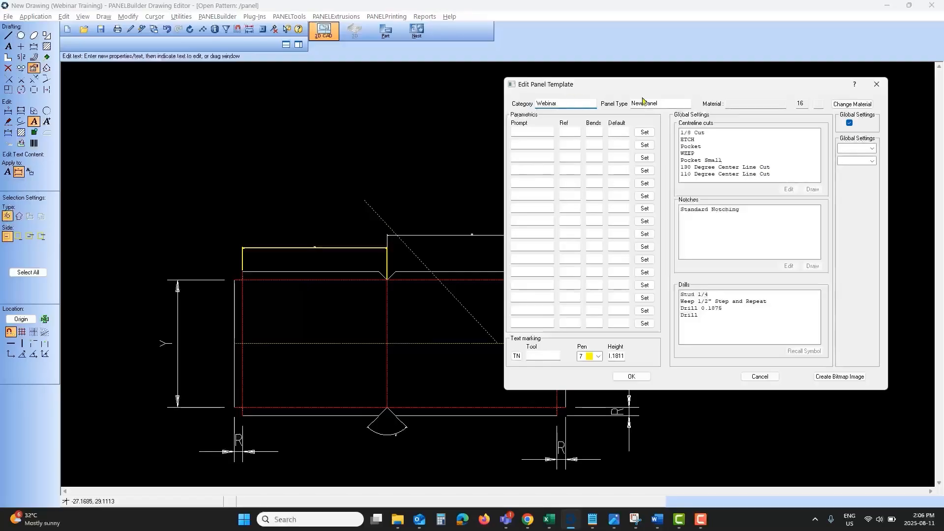
pyautogui.moveTo(669, 103); pyautogui.dragTo(632, 103)
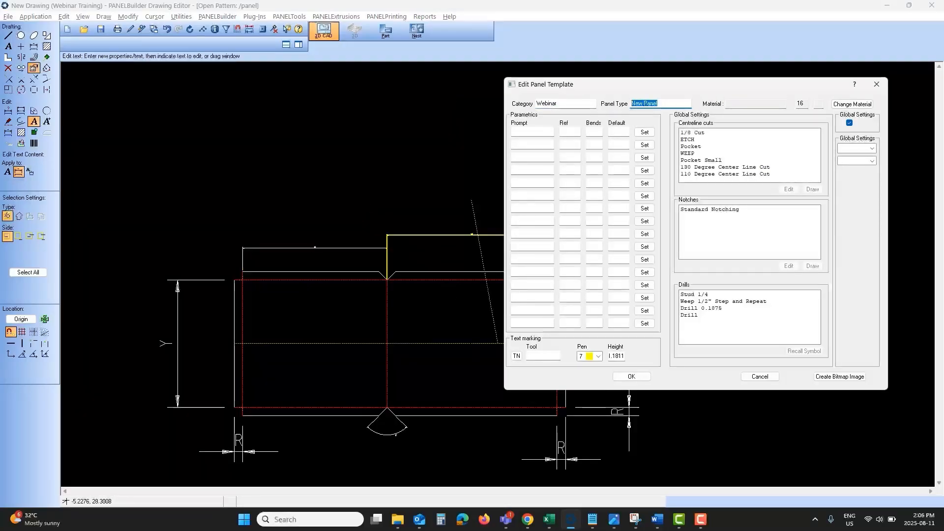
pyautogui.write('Corner Pan')
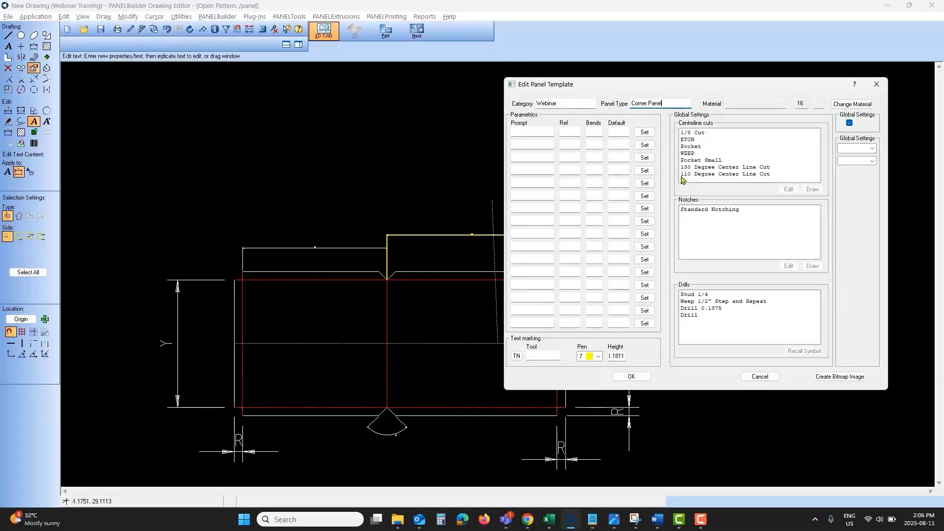
pyautogui.click(856, 104)
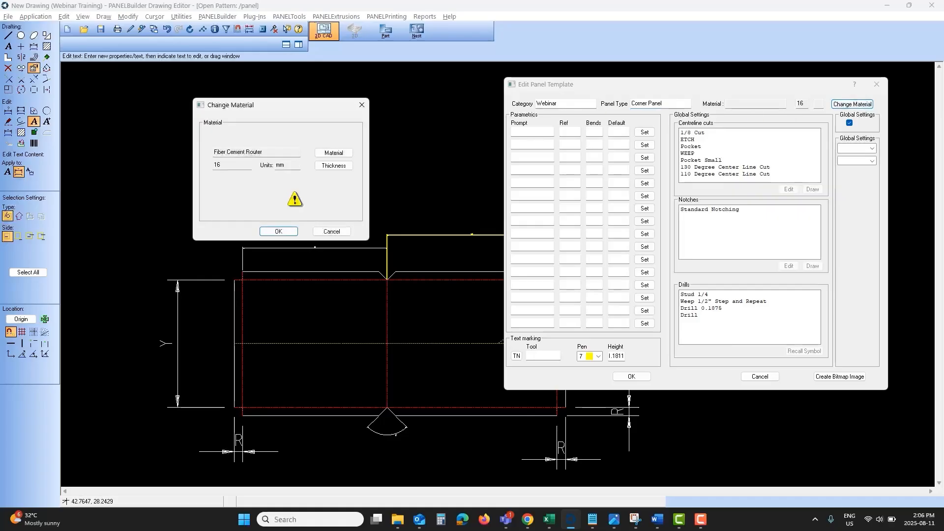
pyautogui.click(286, 235)
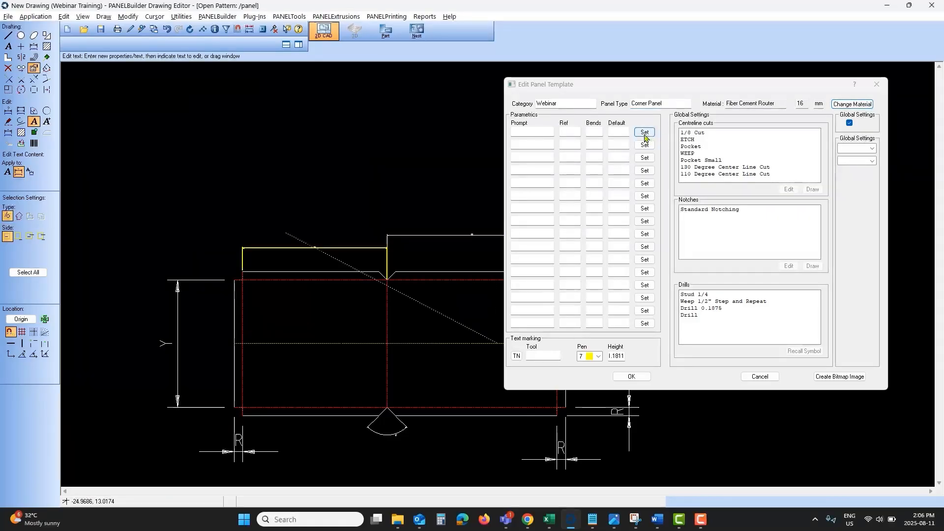
# Link the template's parametric references to the drawing dimensions in the order X1, X2, Y, A and R.
pyautogui.moveTo(655, 89); pyautogui.dragTo(786, 116)
pyautogui.click(776, 159)
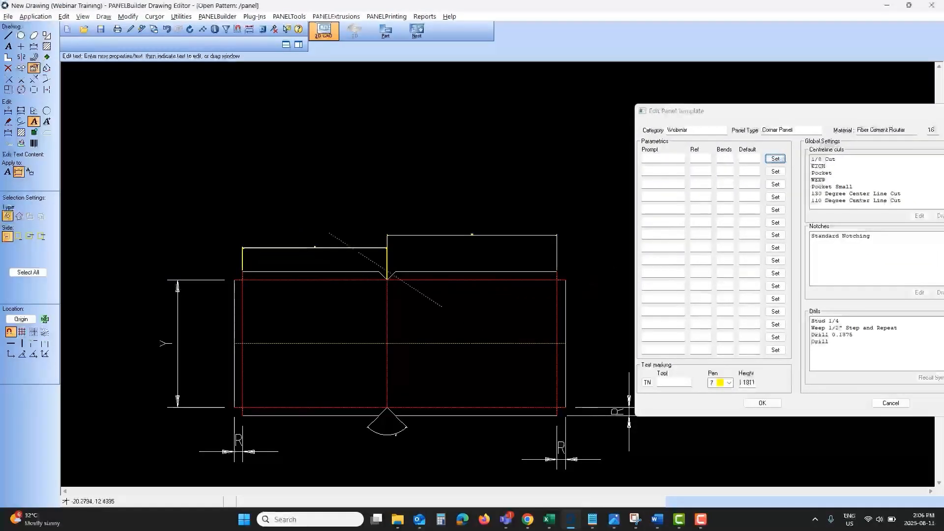
pyautogui.click(775, 171)
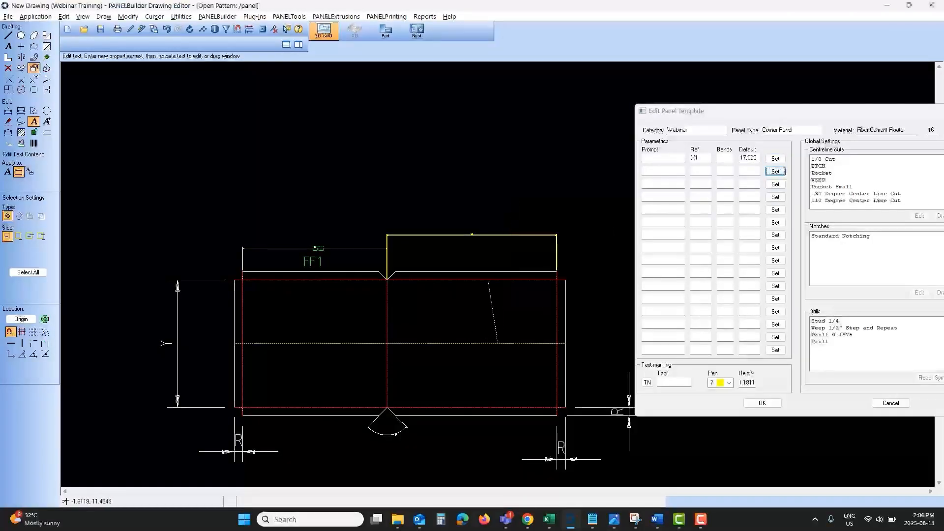
pyautogui.click(775, 183)
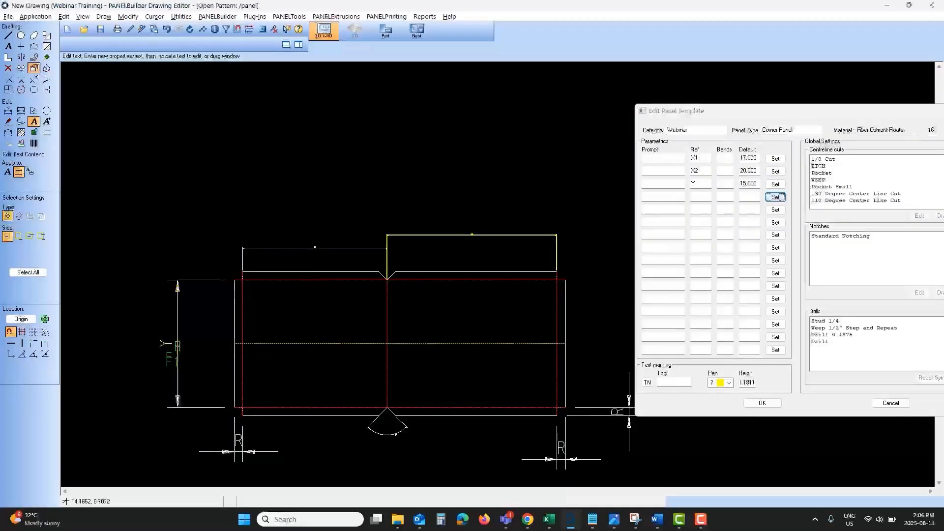
pyautogui.click(389, 434)
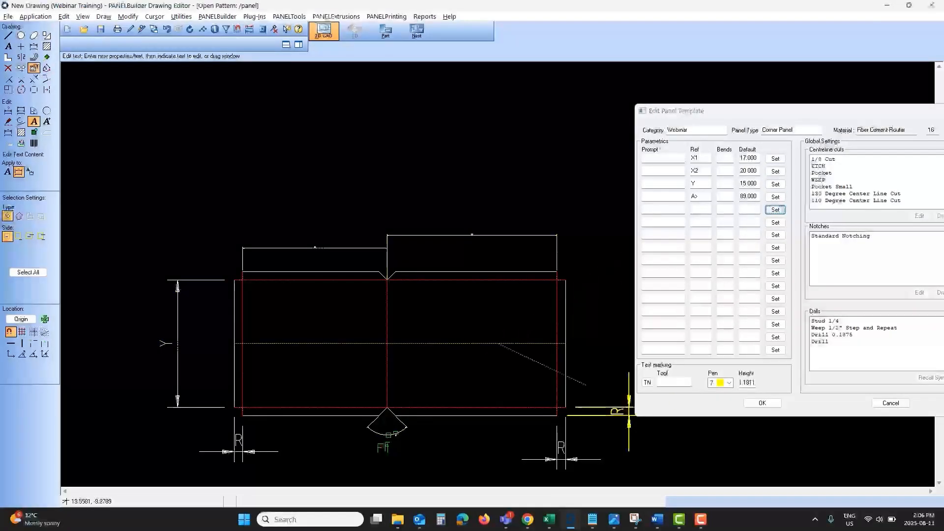
pyautogui.click(561, 447)
# Set the number of bends to 2 for X1, 1 for X2, 2 for Y, 0 for A and 0 for R.
pyautogui.click(733, 154)
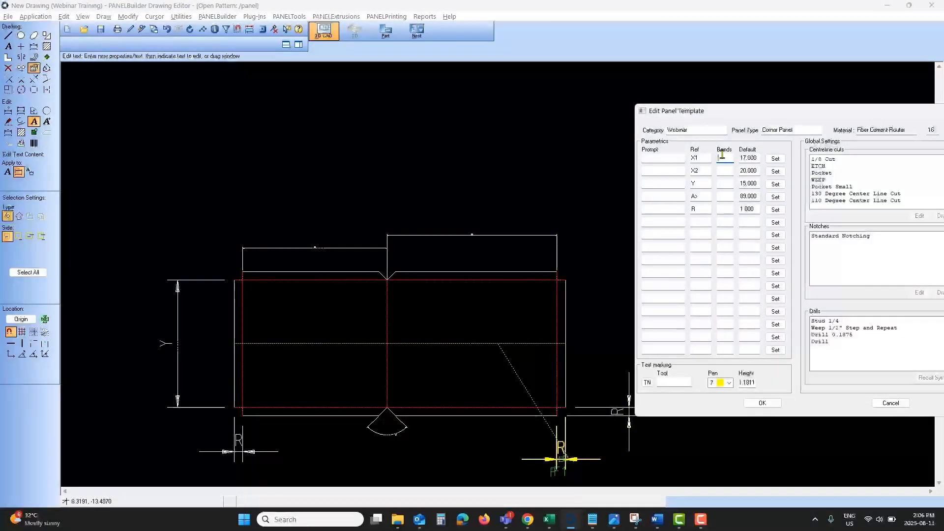
pyautogui.write('2')
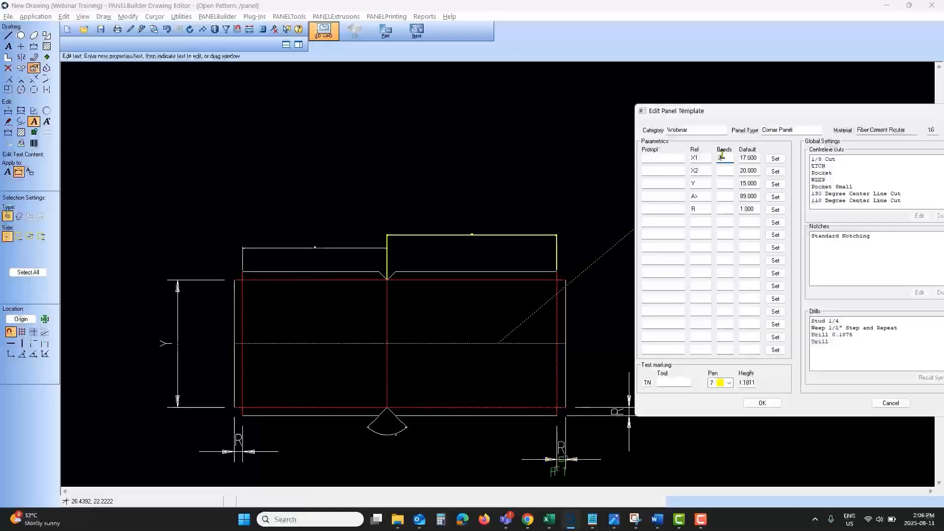
pyautogui.press('Tab')
pyautogui.press('Tab')
pyautogui.press('Tab')
pyautogui.press('Tab')
pyautogui.press('Tab')
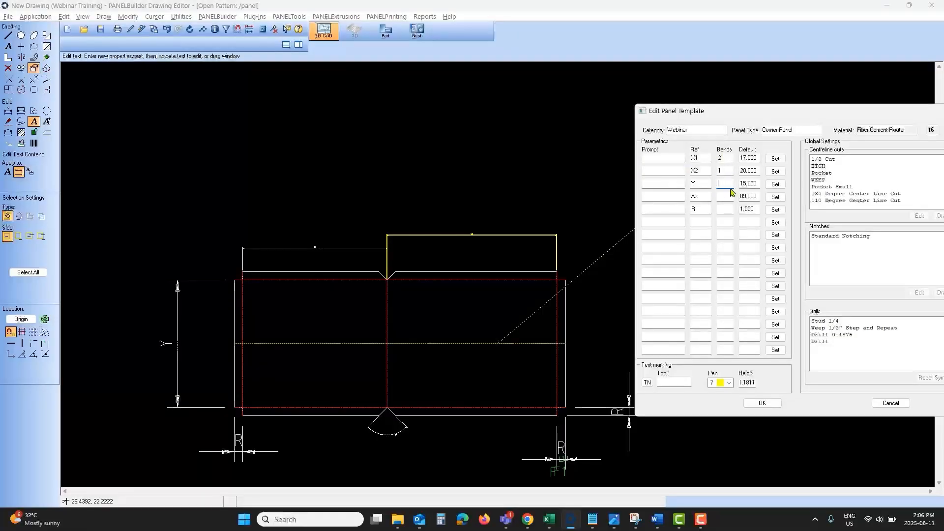
pyautogui.write('2')
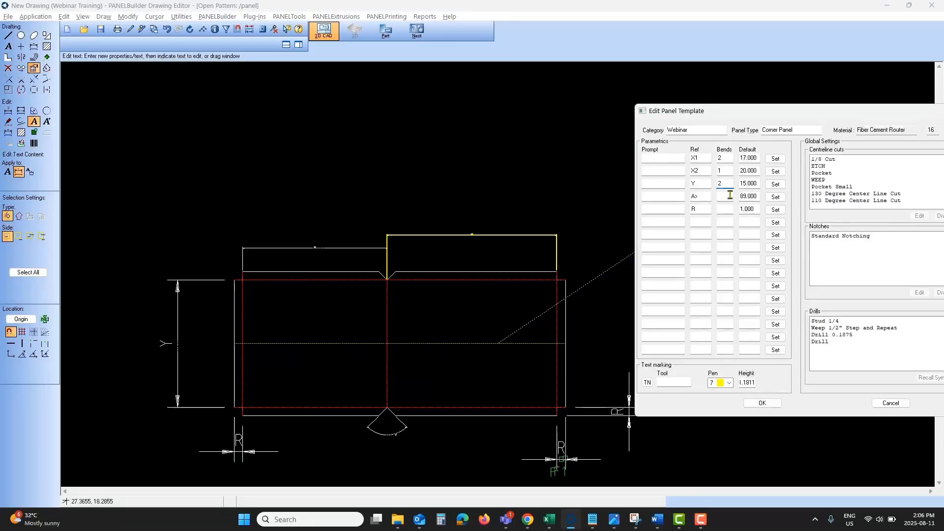
pyautogui.write('0')
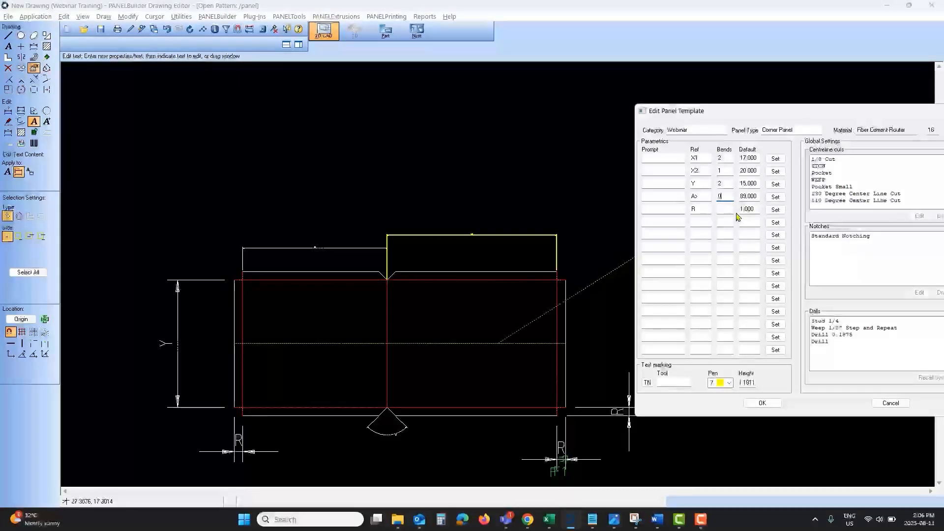
pyautogui.click(726, 209)
pyautogui.write('0')
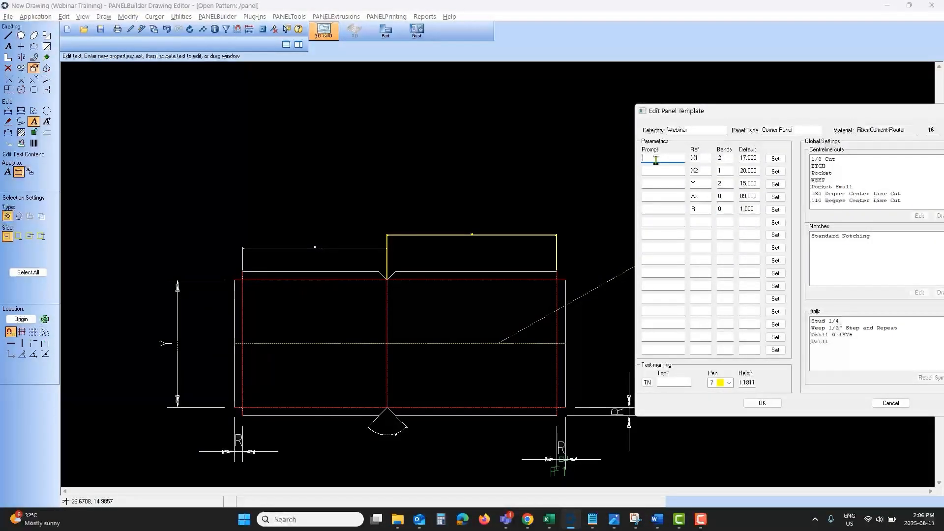
# Name the prompts Length 1, Length 2, Height, Angle and Returns for X1, X2, Y, A and R, and accept the template.
pyautogui.write('Length')
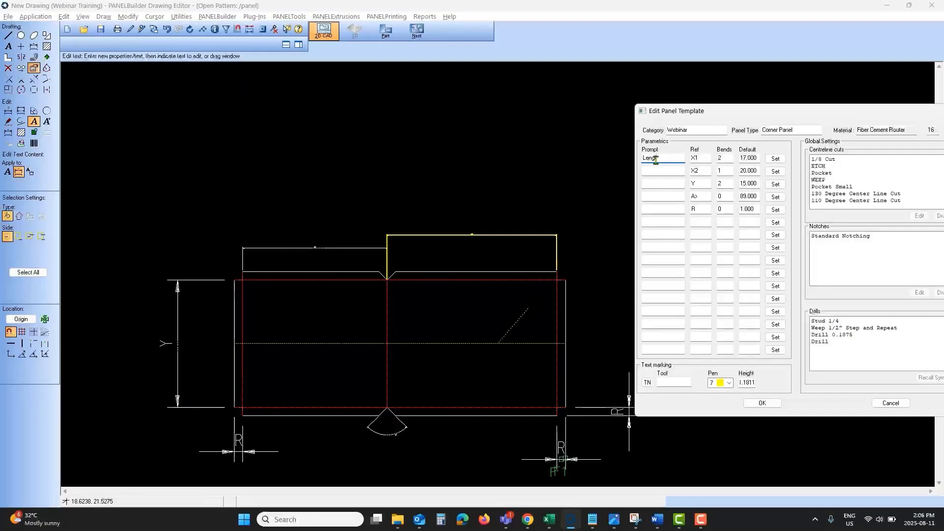
pyautogui.write(' 1')
pyautogui.click(657, 170)
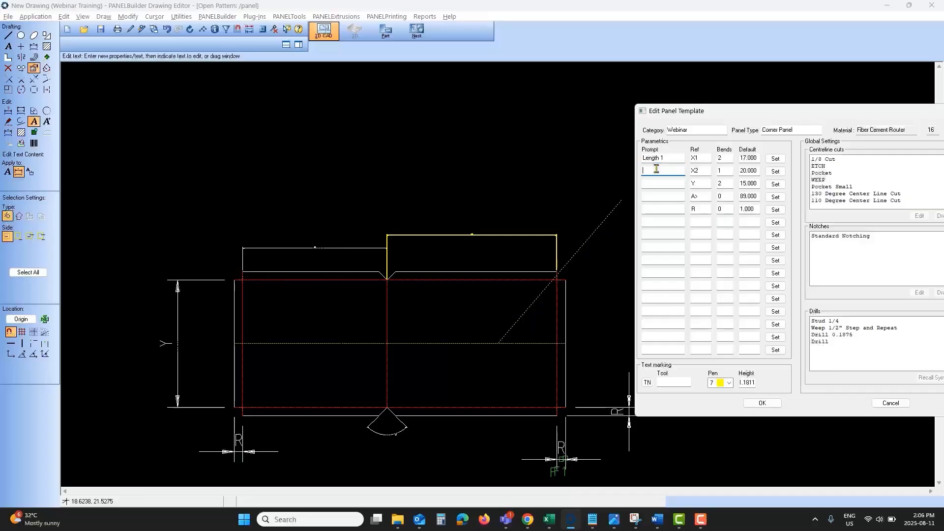
pyautogui.write('Length 2')
pyautogui.click(667, 184)
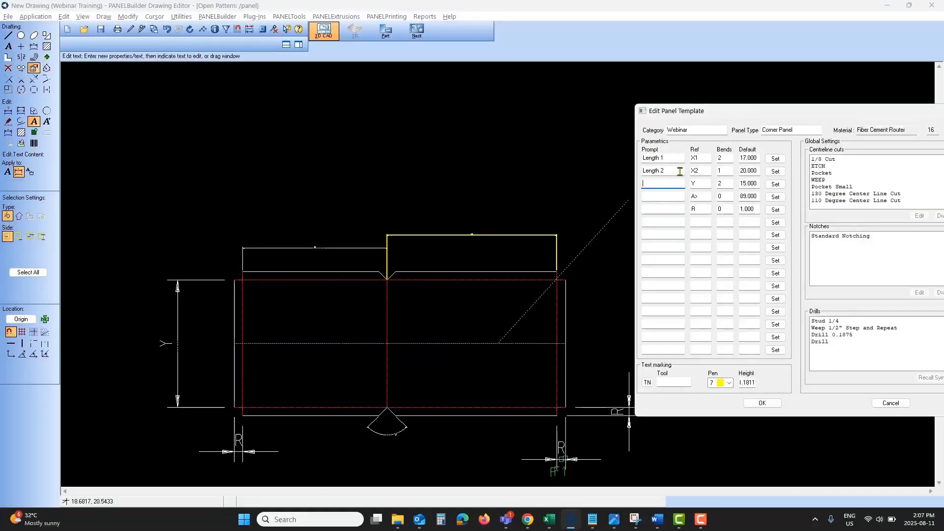
pyautogui.write('Helght')
pyautogui.click(663, 196)
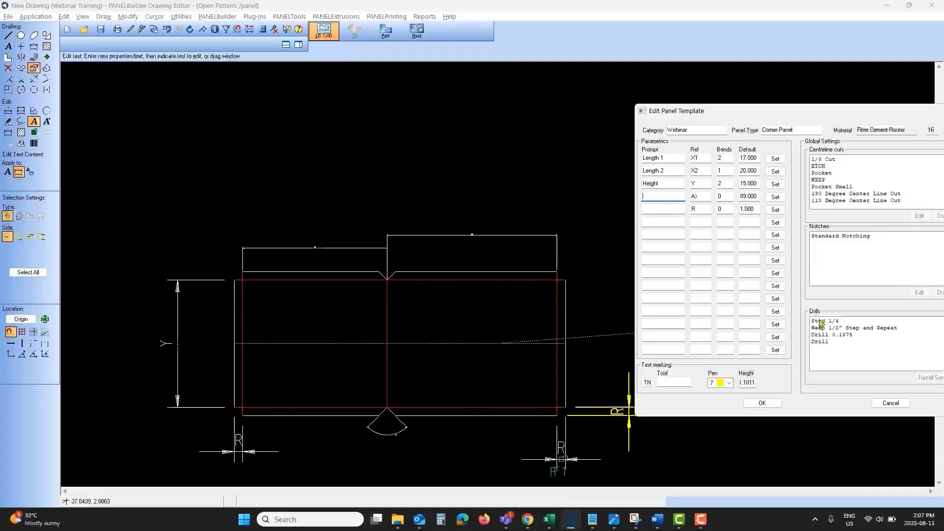
pyautogui.write('Angle')
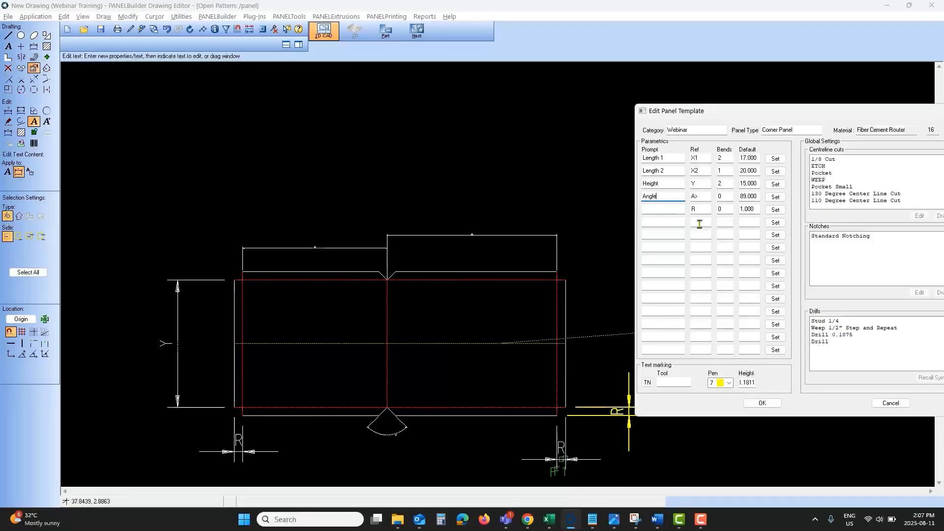
pyautogui.click(665, 210)
pyautogui.write('Re')
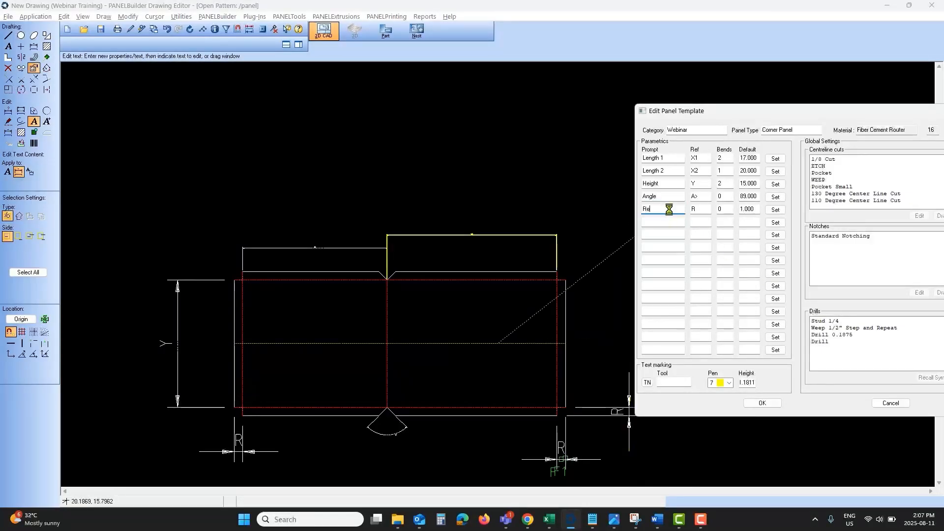
pyautogui.write('turns')
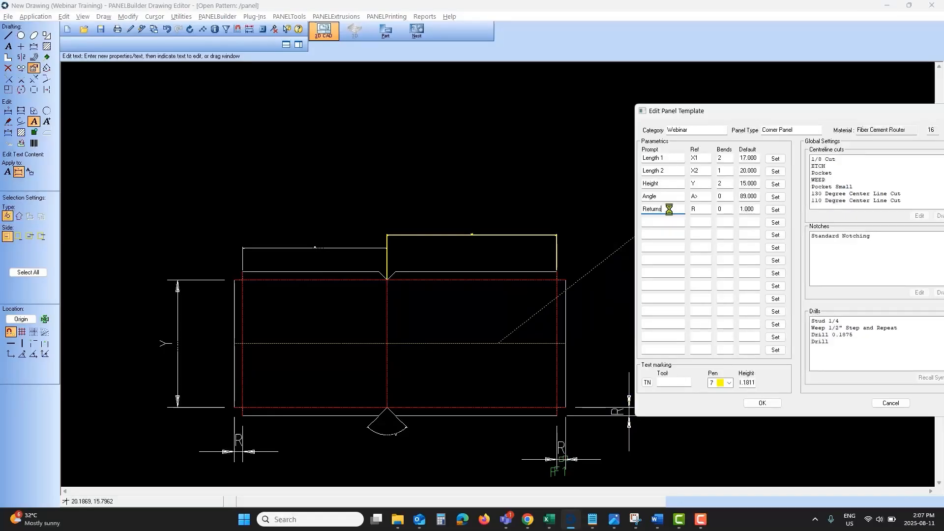
pyautogui.click(769, 404)
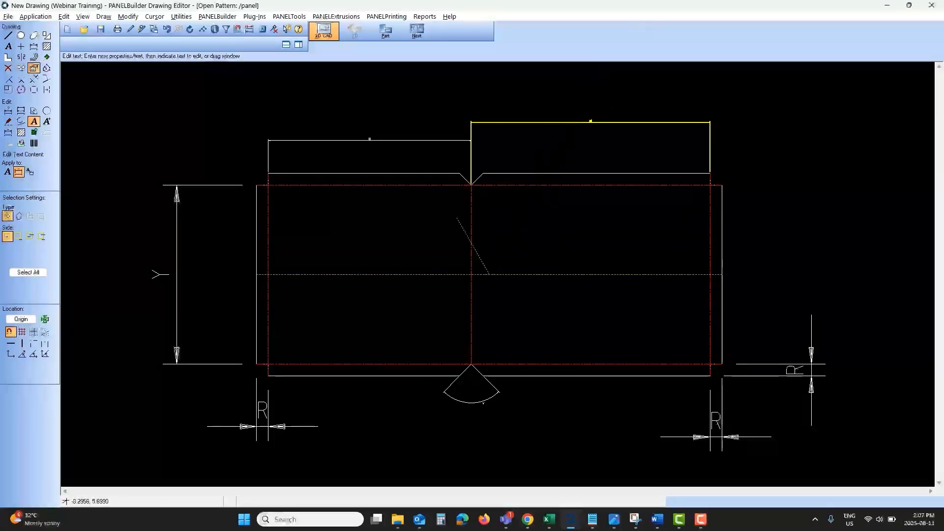
# Delete the right length dimension, and cut V notches with depth 1, angle 88 and distance 7 in the right part of the lower and upper edges.
pyautogui.click(8, 68)
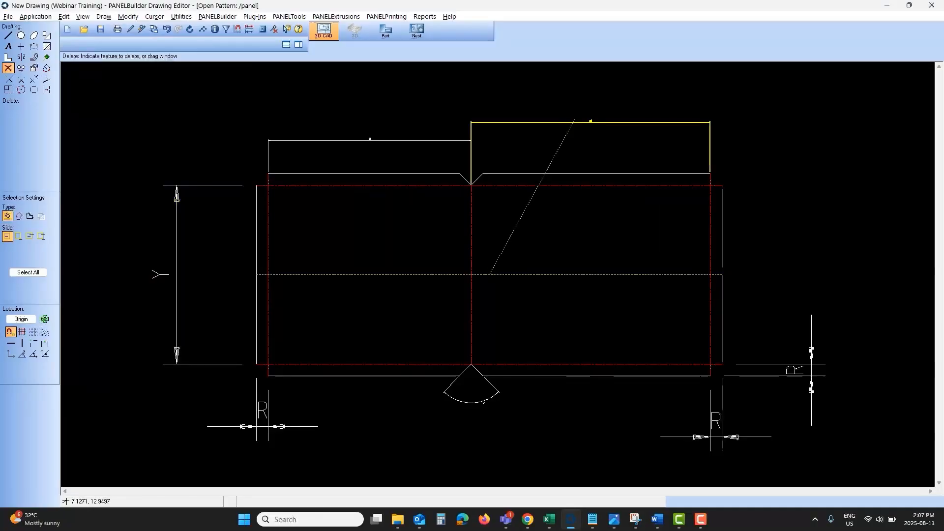
pyautogui.click(573, 120)
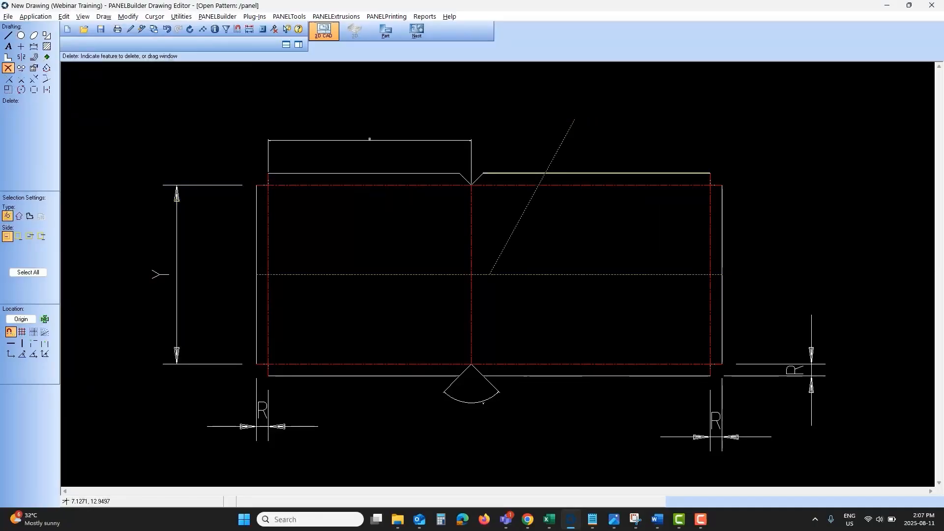
pyautogui.click(8, 58)
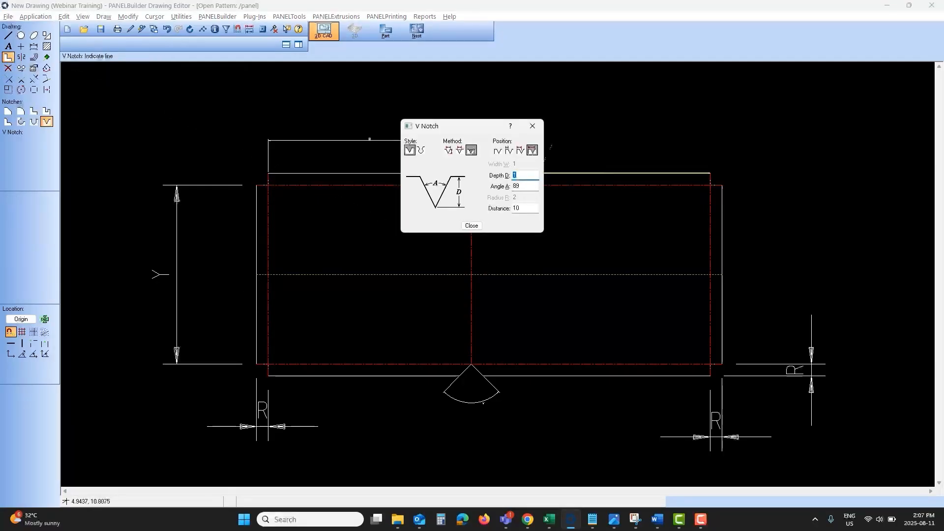
pyautogui.moveTo(426, 123); pyautogui.dragTo(304, 217)
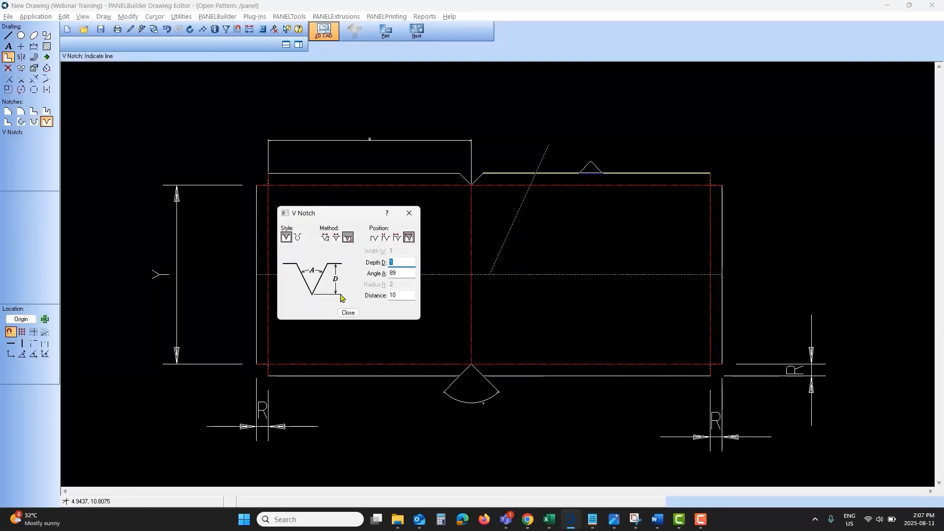
pyautogui.click(411, 273)
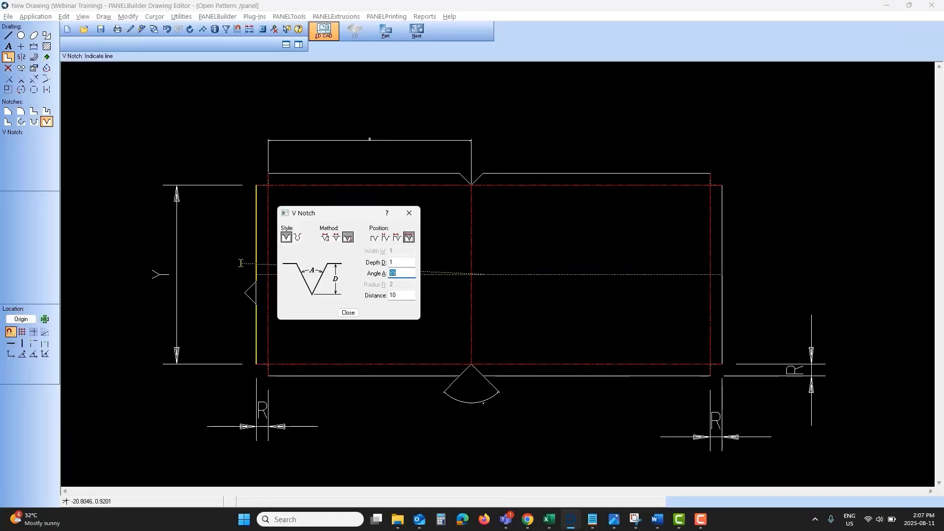
pyautogui.write('88')
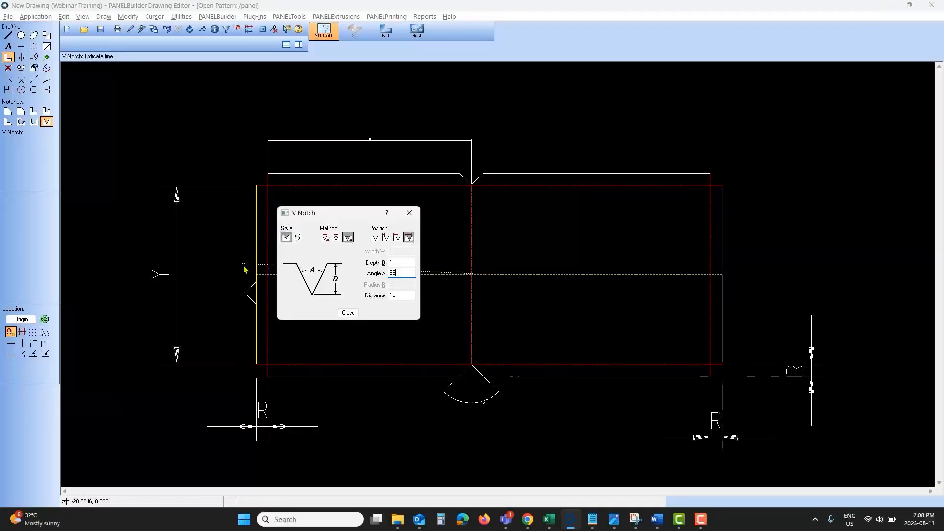
pyautogui.press('Tab')
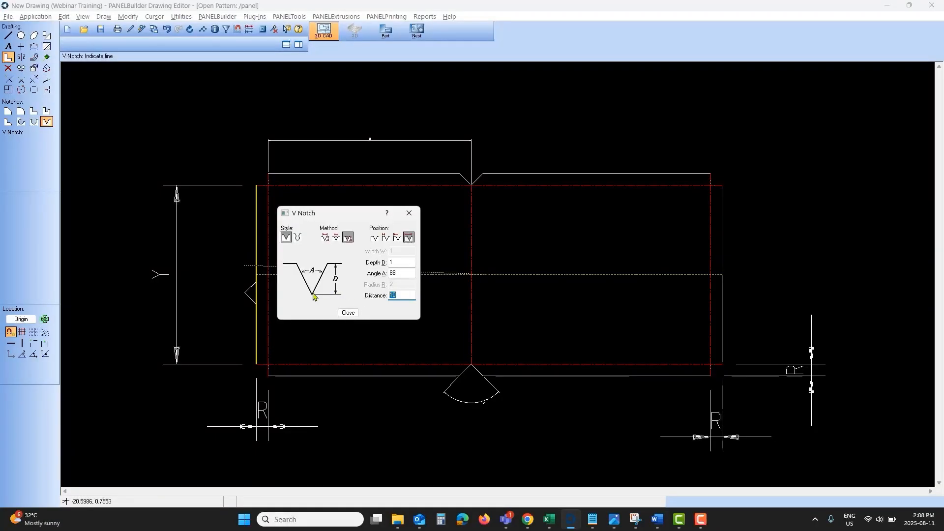
pyautogui.write('7')
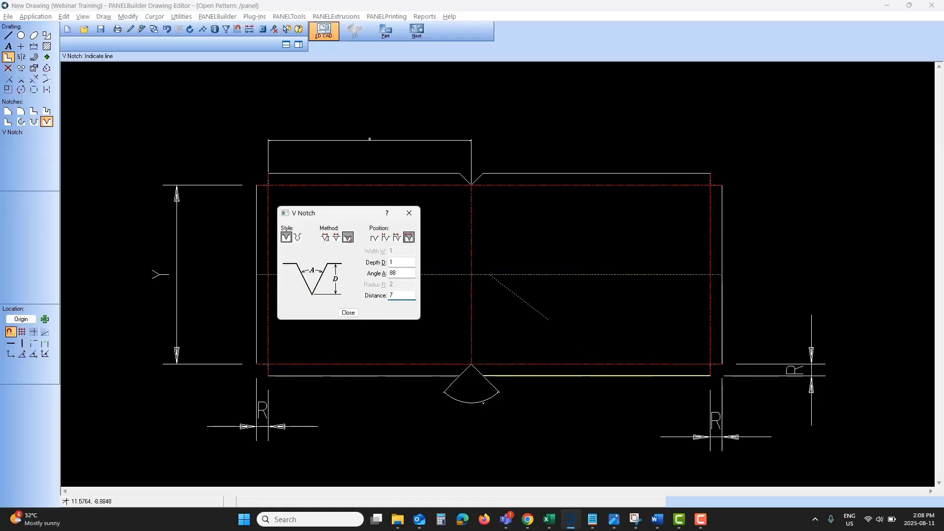
pyautogui.click(634, 375)
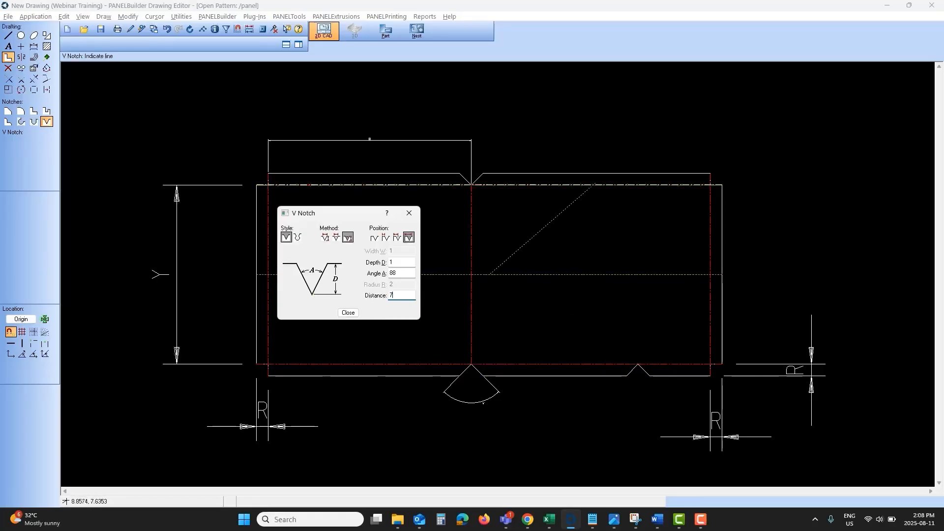
pyautogui.click(638, 173)
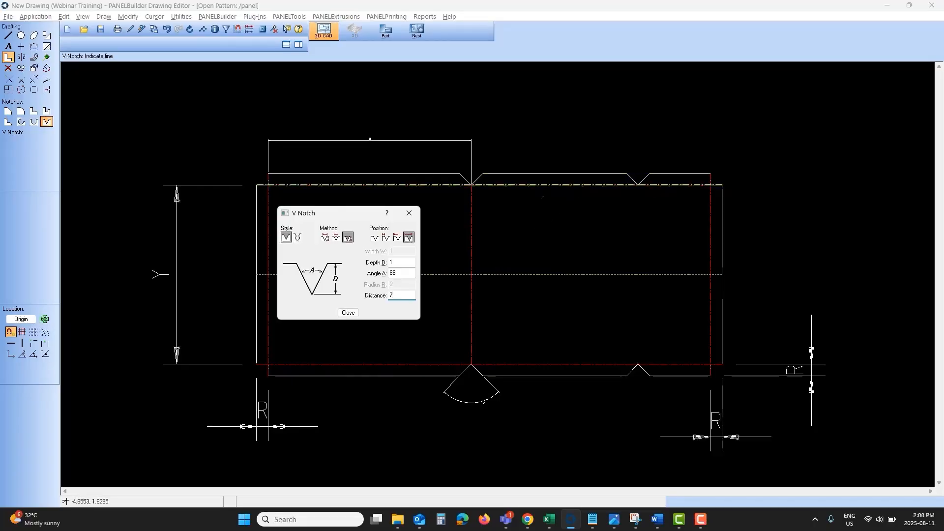
pyautogui.click(348, 313)
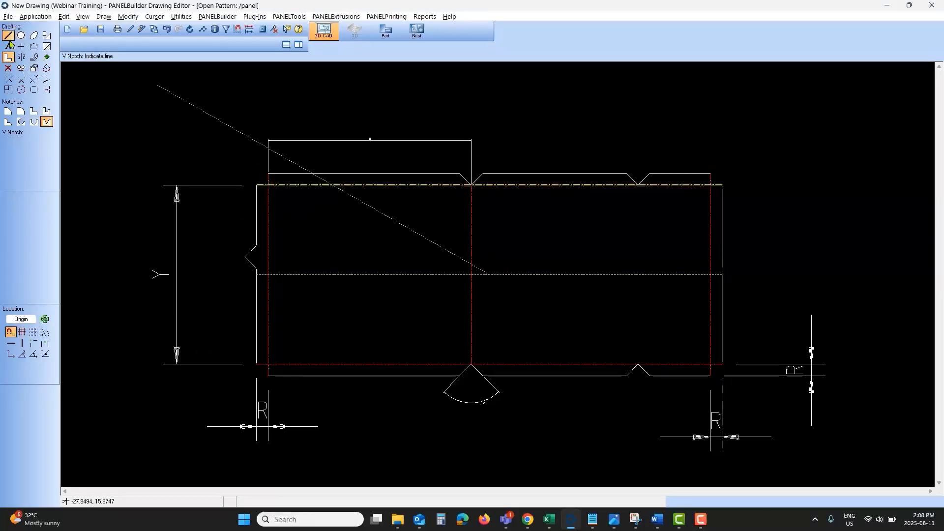
# Draw a red dash-dot bend line with pen 2 between the tips of the new upper and lower V notches.
pyautogui.click(7, 36)
pyautogui.click(41, 208)
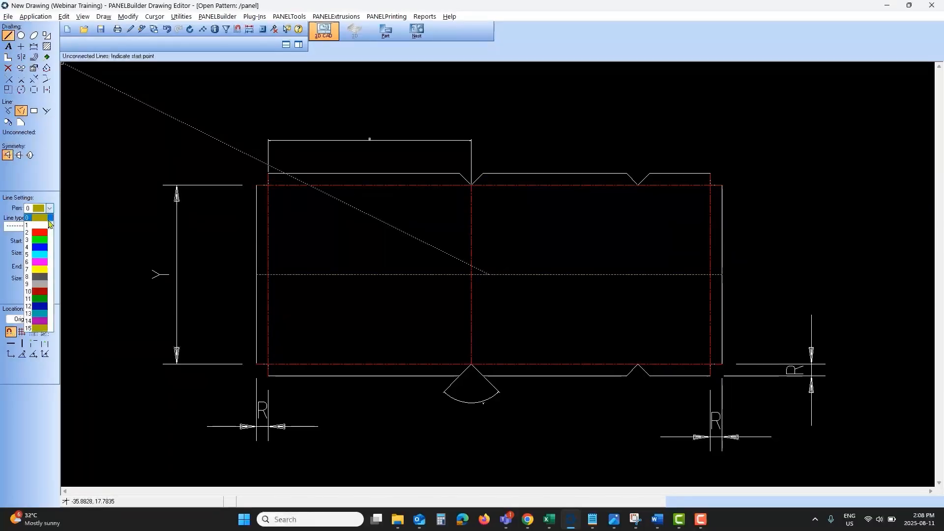
pyautogui.click(40, 233)
pyautogui.click(49, 226)
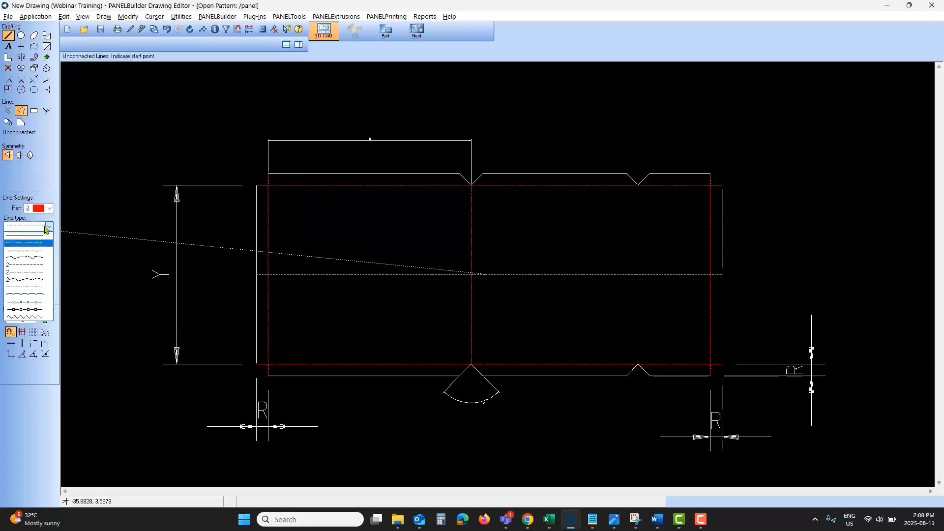
pyautogui.click(47, 252)
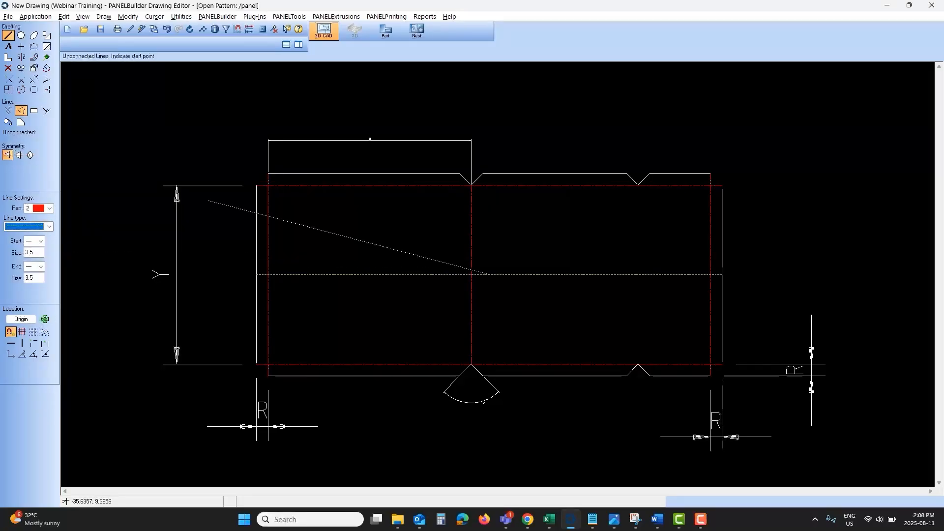
pyautogui.click(638, 185)
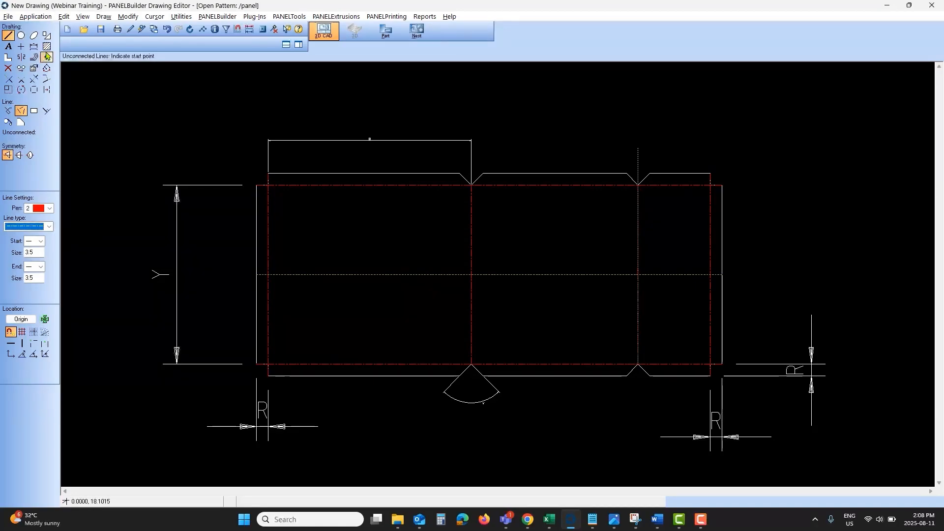
# Add parametric linear dimensions between the two inner vertical bend lines and from the second inner bend line to the right bend line.
pyautogui.click(33, 46)
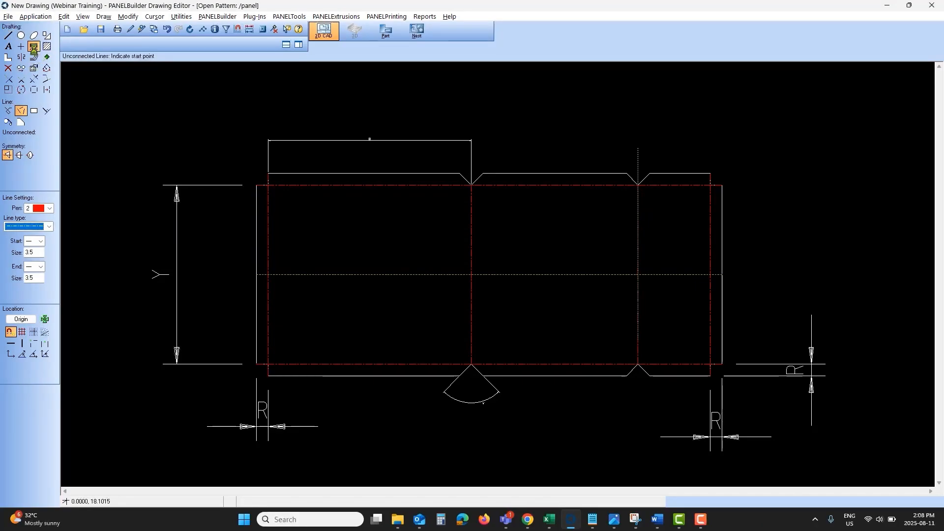
pyautogui.click(472, 244)
pyautogui.click(638, 235)
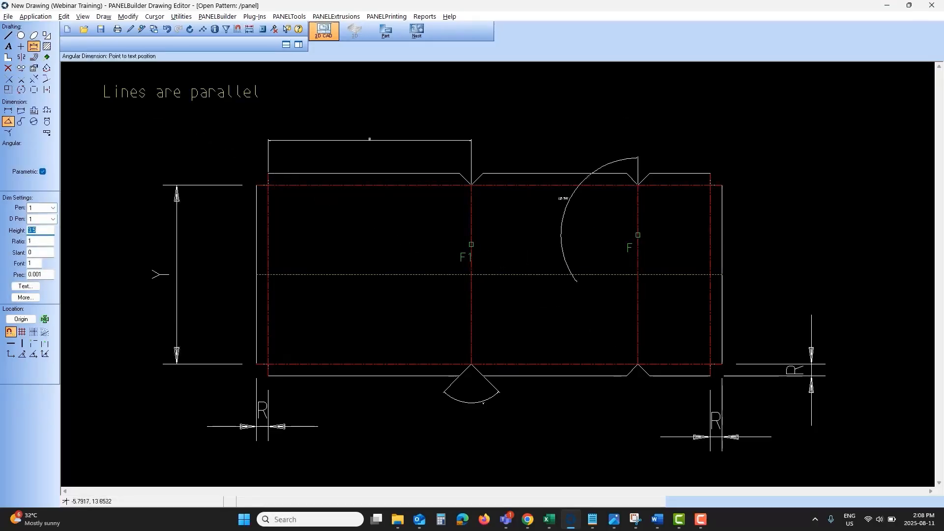
pyautogui.click(9, 111)
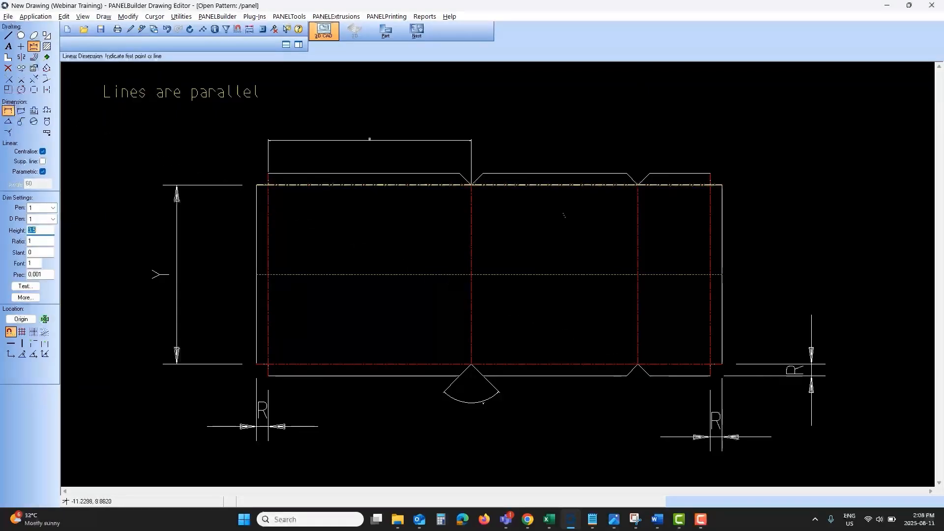
pyautogui.click(519, 266)
pyautogui.click(619, 224)
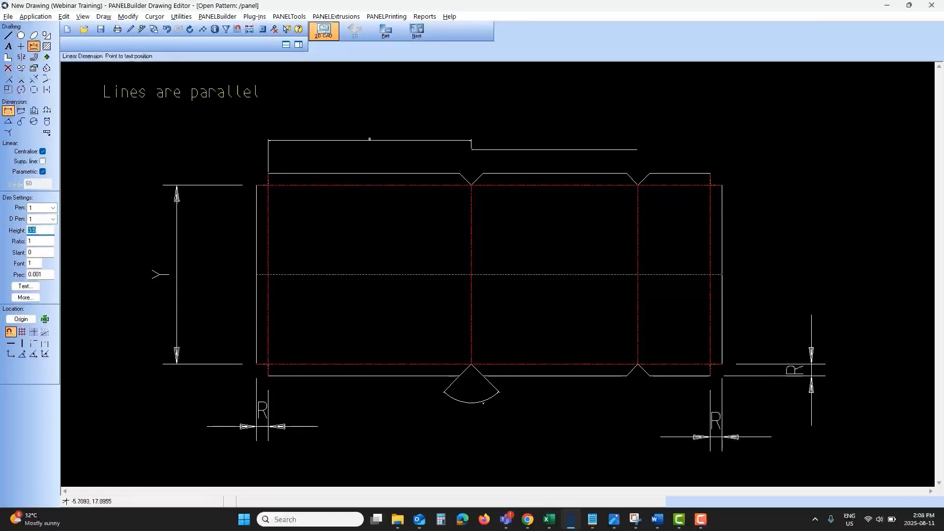
pyautogui.click(569, 129)
pyautogui.click(646, 234)
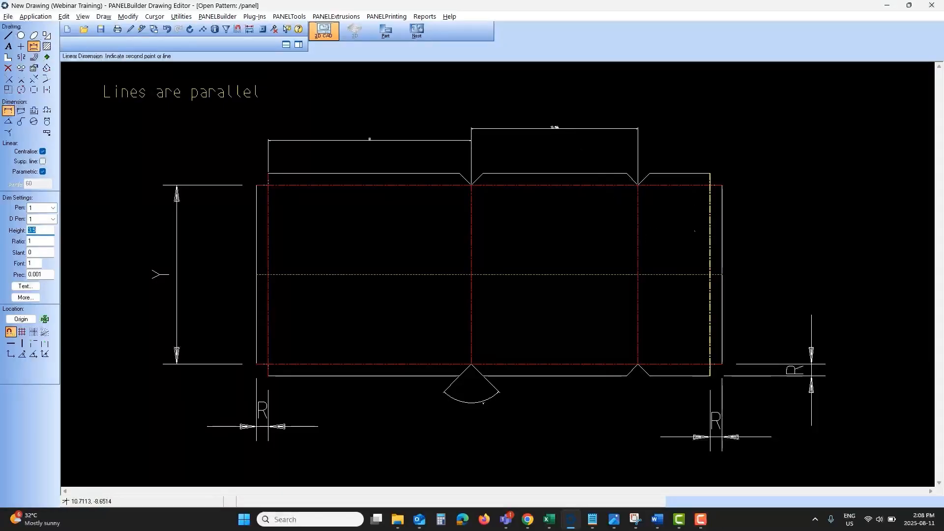
pyautogui.click(697, 231)
pyautogui.click(680, 149)
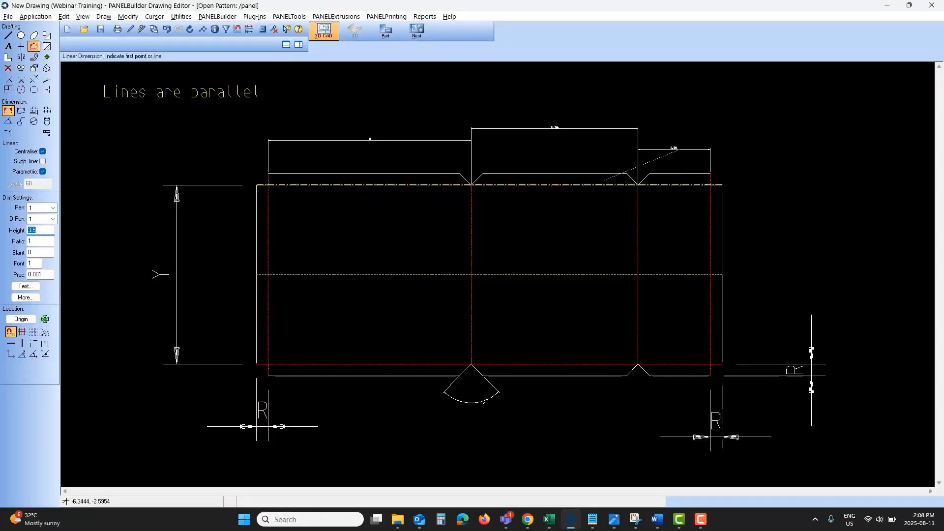
# Add a parametric angular dimension between the two sloped sides of the second V notch on the lower edge.
pyautogui.click(8, 121)
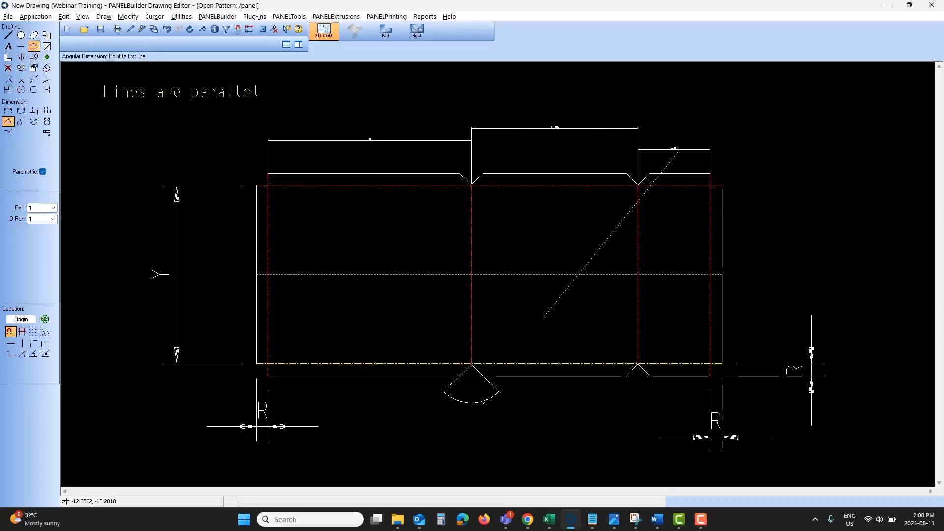
pyautogui.scroll(1, 646, 365)
pyautogui.click(634, 370)
pyautogui.click(638, 374)
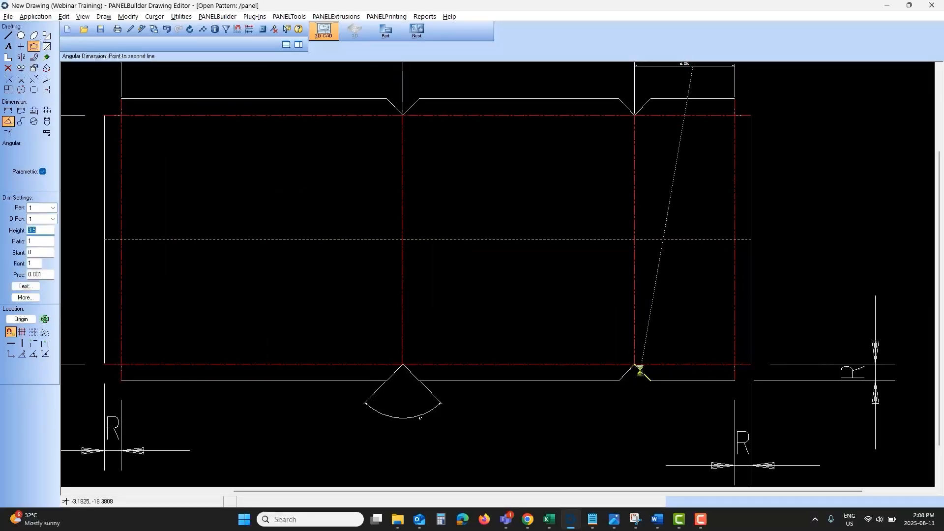
pyautogui.click(635, 426)
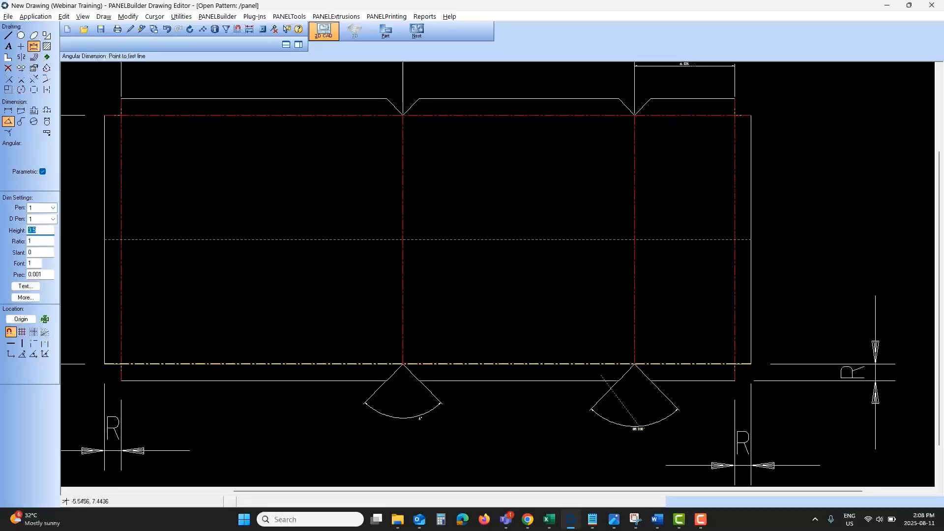
# Set the middle section's length dimension to 5 and the right section's length dimension to 25.
pyautogui.scroll(-1, 648, 364)
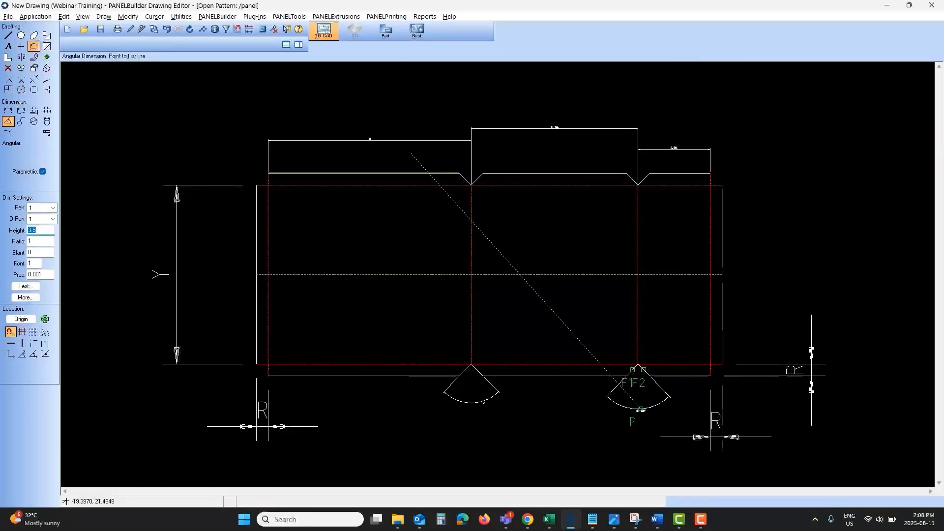
pyautogui.click(33, 67)
pyautogui.click(8, 110)
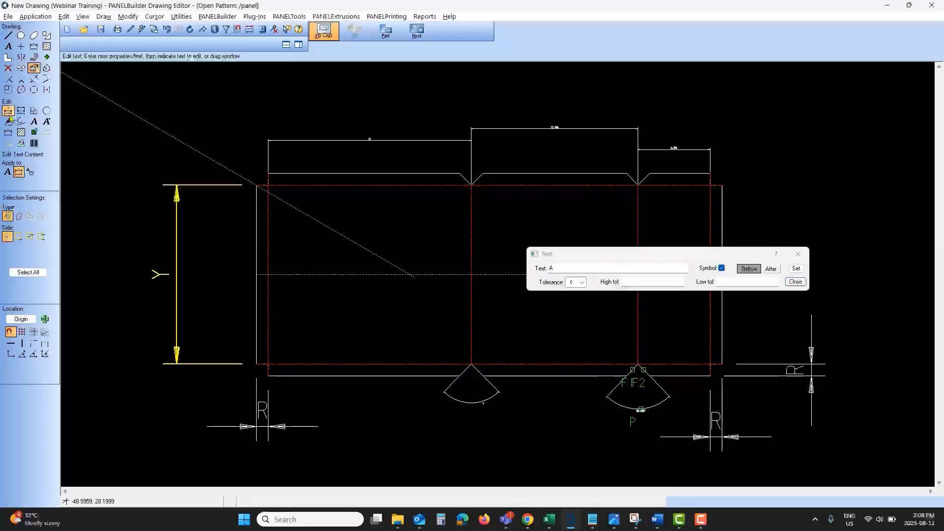
pyautogui.click(537, 129)
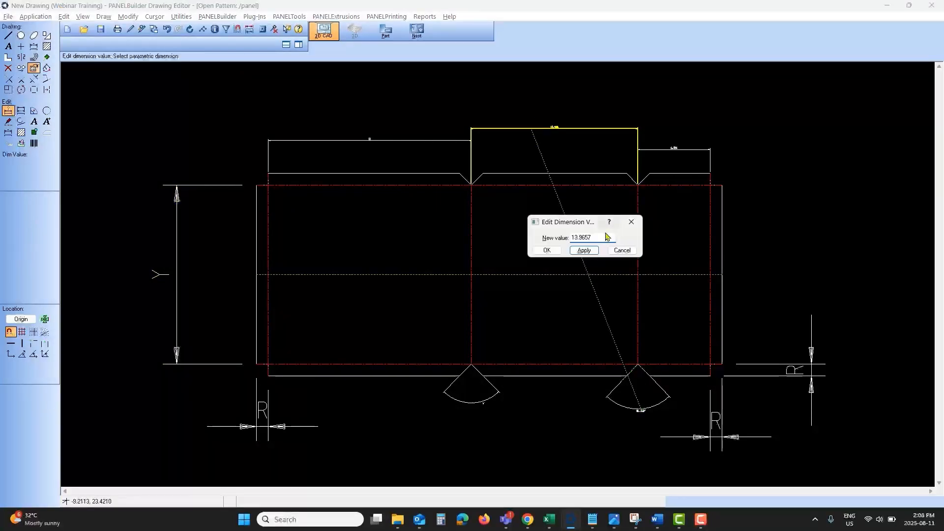
pyautogui.moveTo(606, 238); pyautogui.dragTo(329, 207)
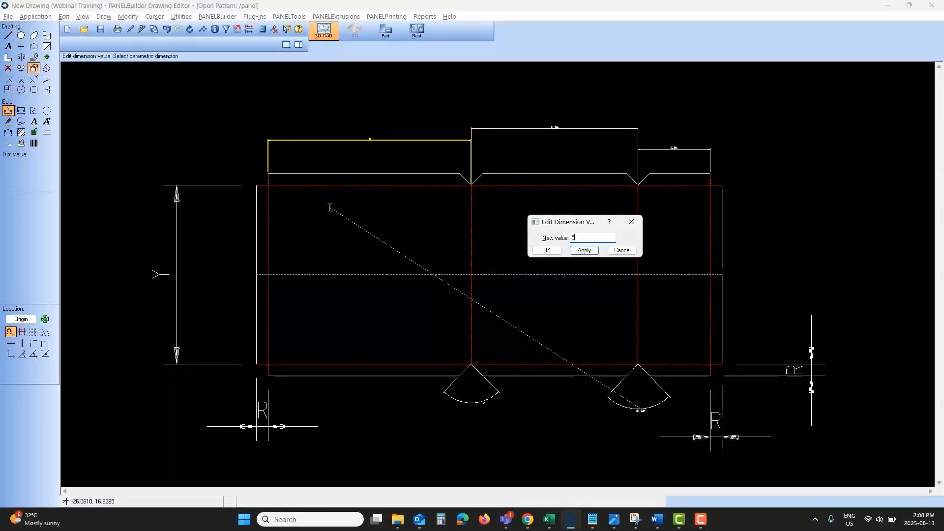
pyautogui.press('Return')
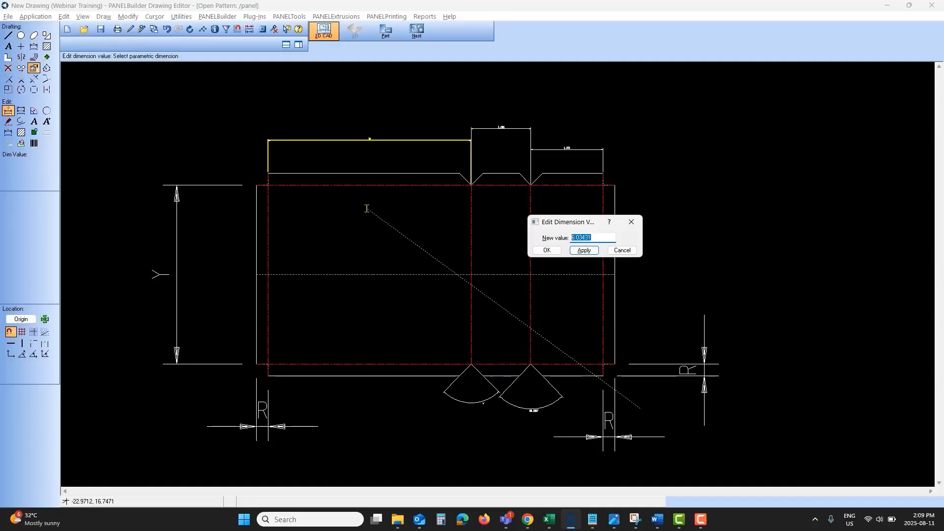
pyautogui.write('25')
pyautogui.press('Return')
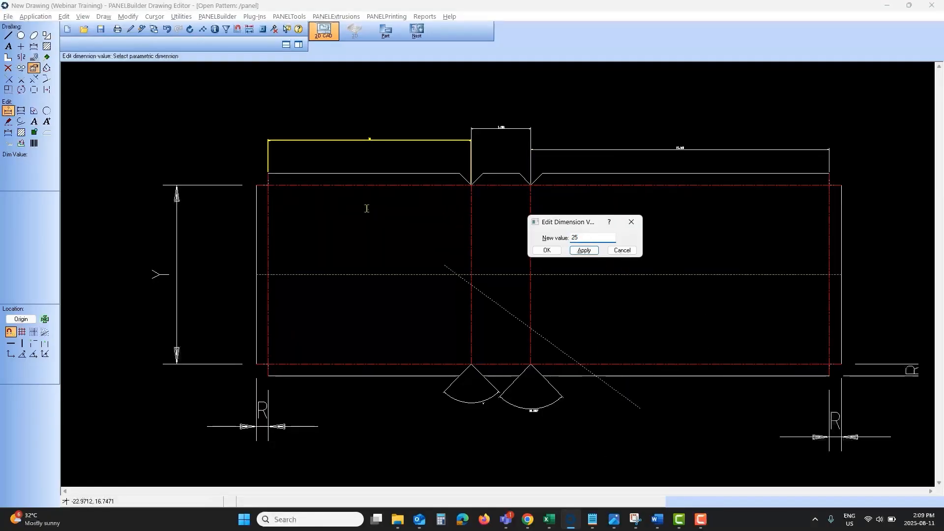
pyautogui.click(587, 253)
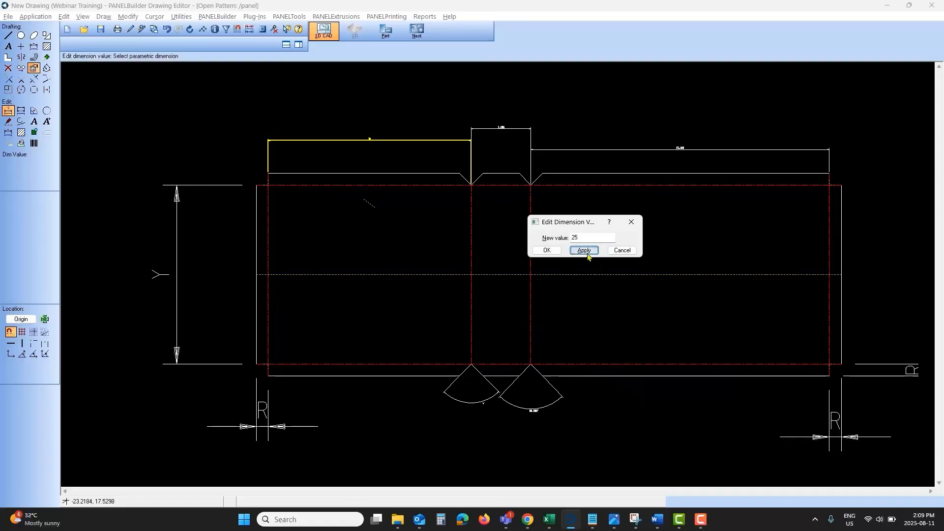
pyautogui.click(550, 251)
# Label the middle length dimension X2, the right length dimension X3 and the second notch's angle dimension A2.
pyautogui.click(35, 122)
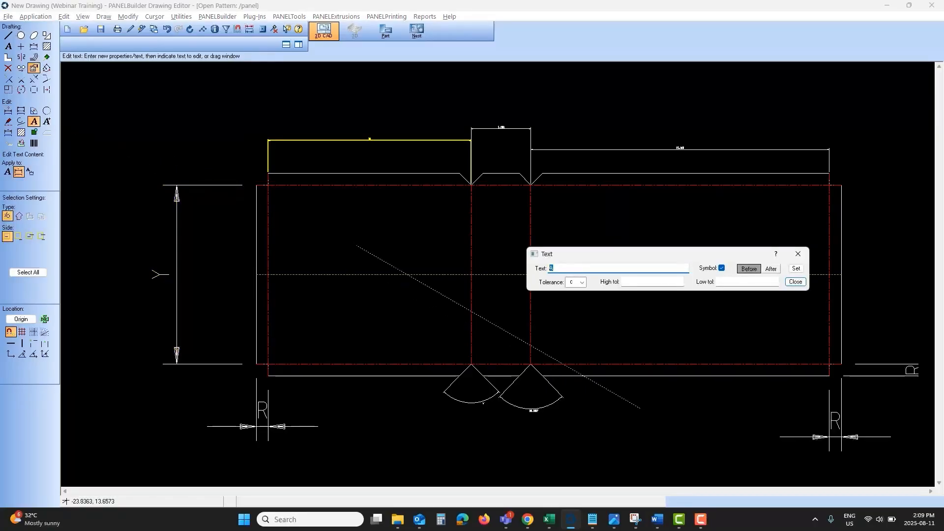
pyautogui.write('X2')
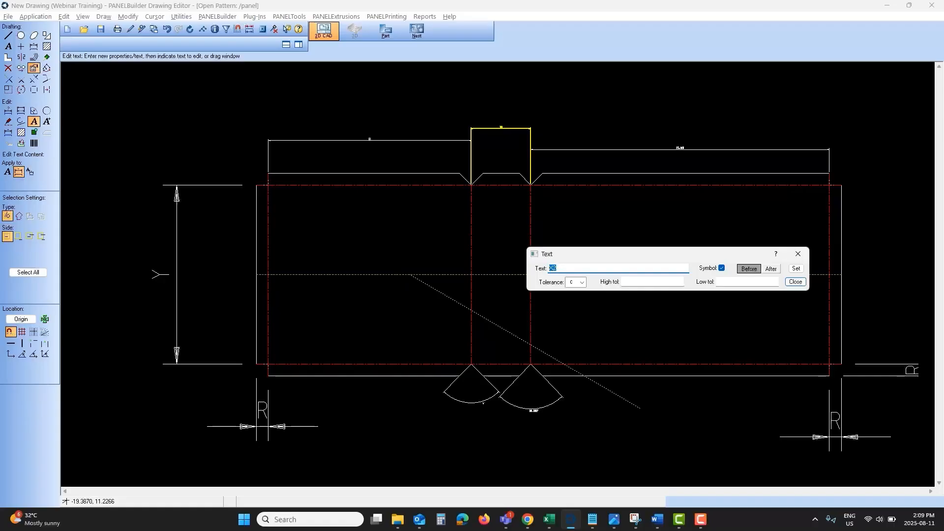
pyautogui.press('BackSpace')
pyautogui.click(680, 148)
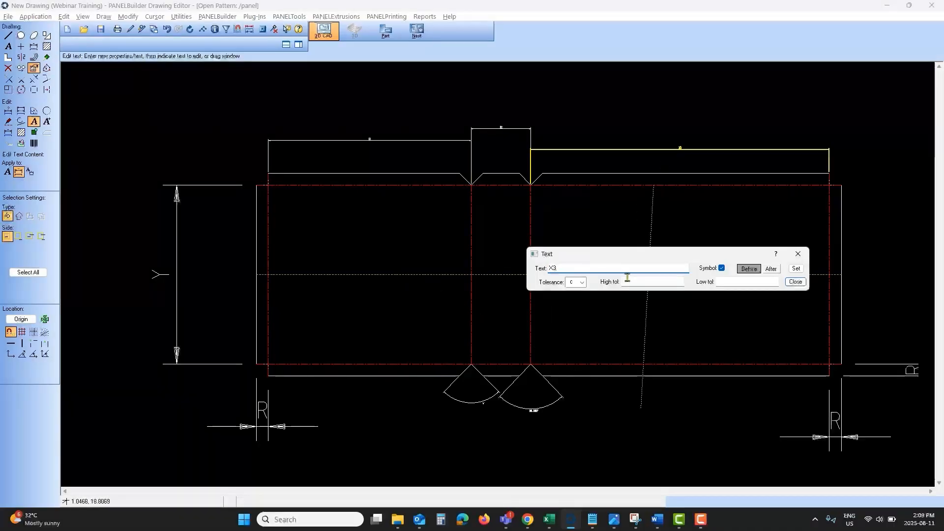
pyautogui.write('A')
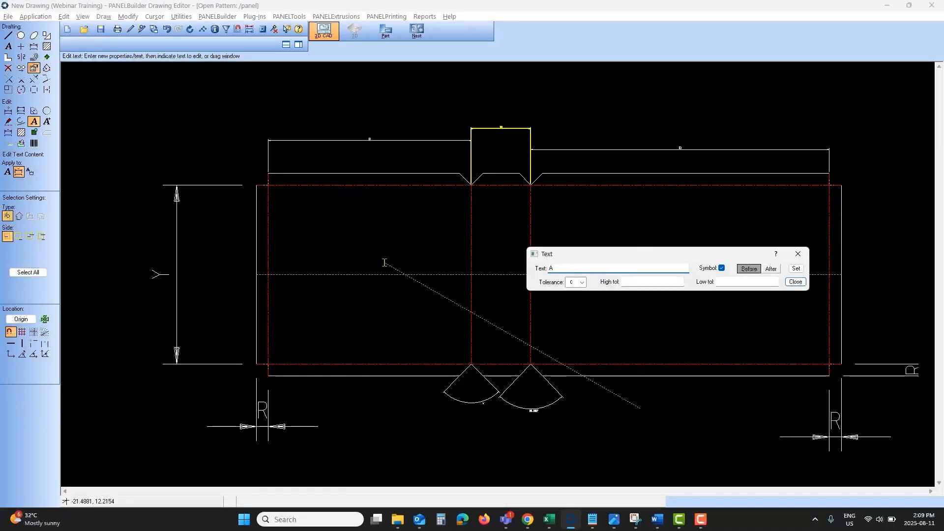
pyautogui.write('2')
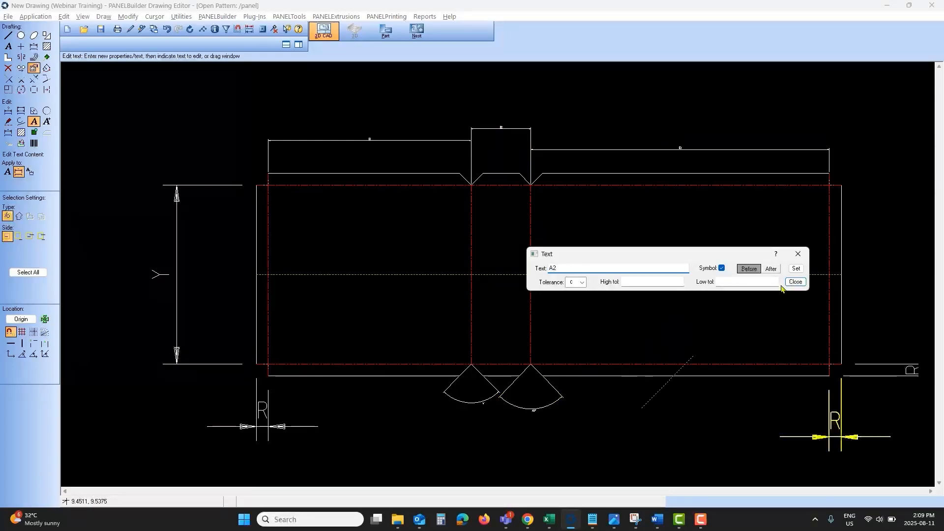
pyautogui.click(796, 282)
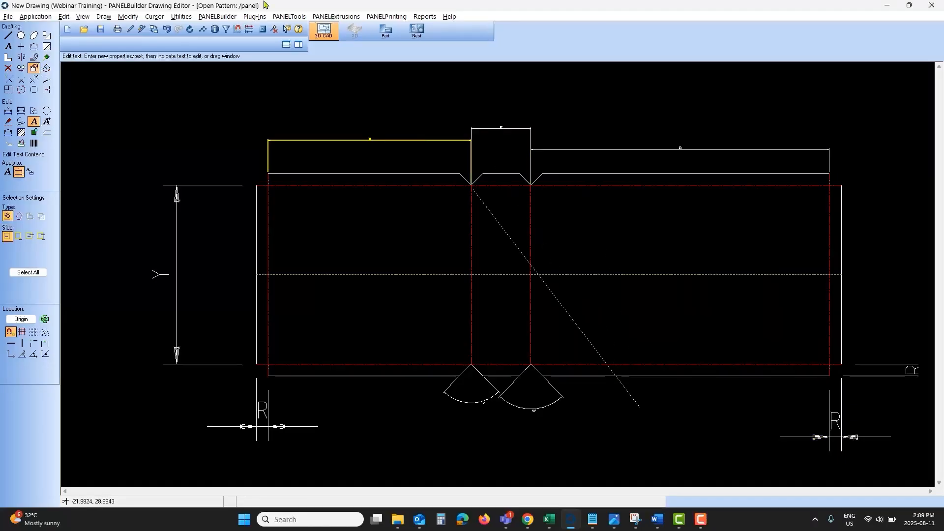
# Create a new panel template named Corner Colum Panel in the Webinar category, with the 16 mm Fiber Cement Router material.
pyautogui.click(217, 17)
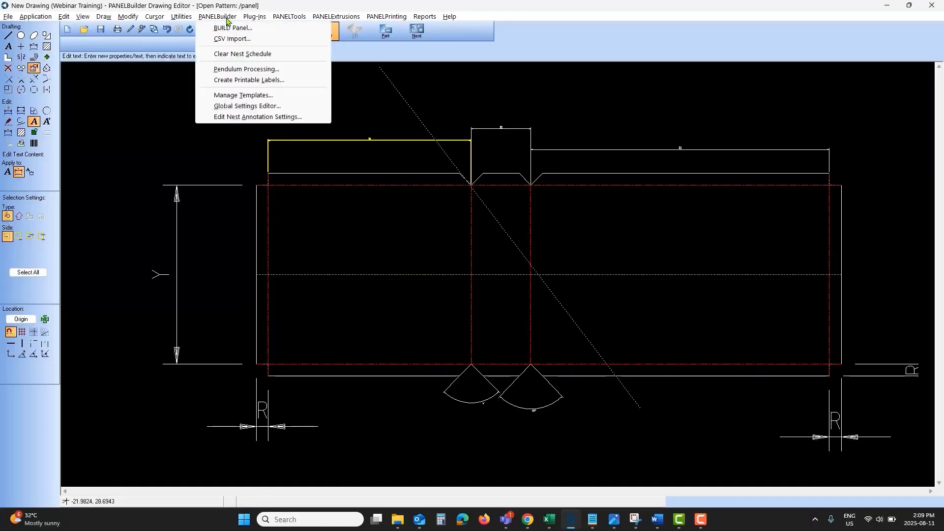
pyautogui.click(294, 98)
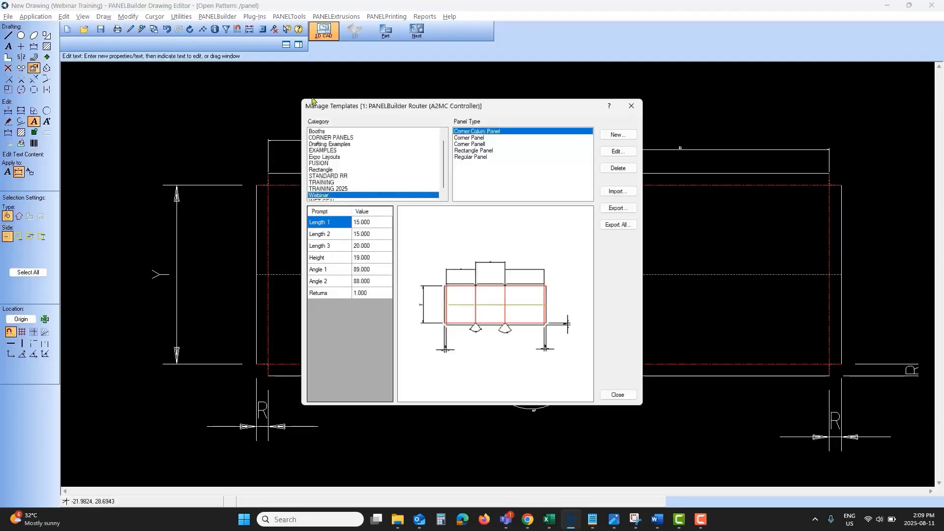
pyautogui.click(617, 135)
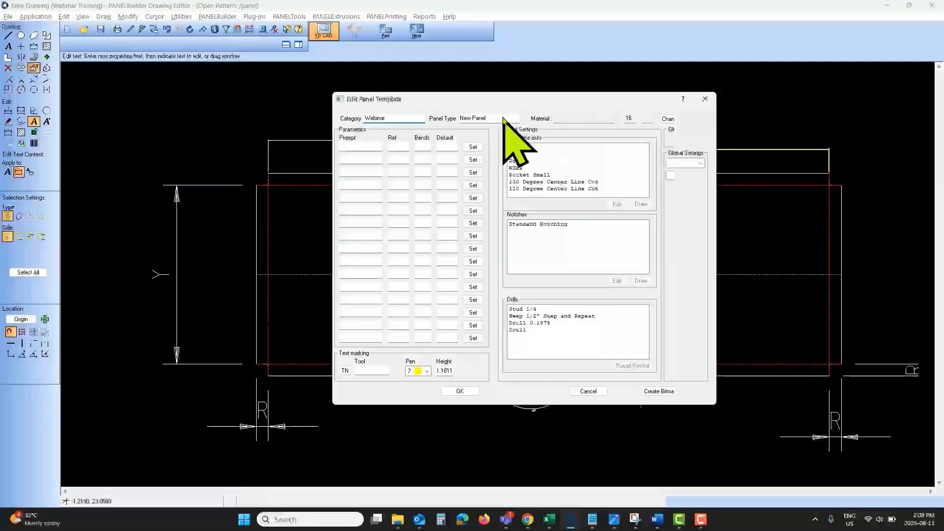
pyautogui.doubleClick(493, 119)
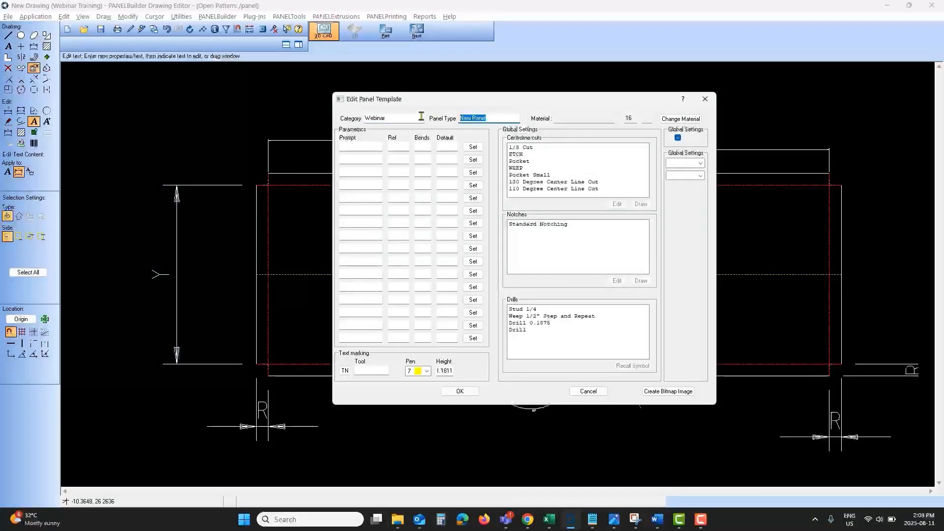
pyautogui.write('Corr')
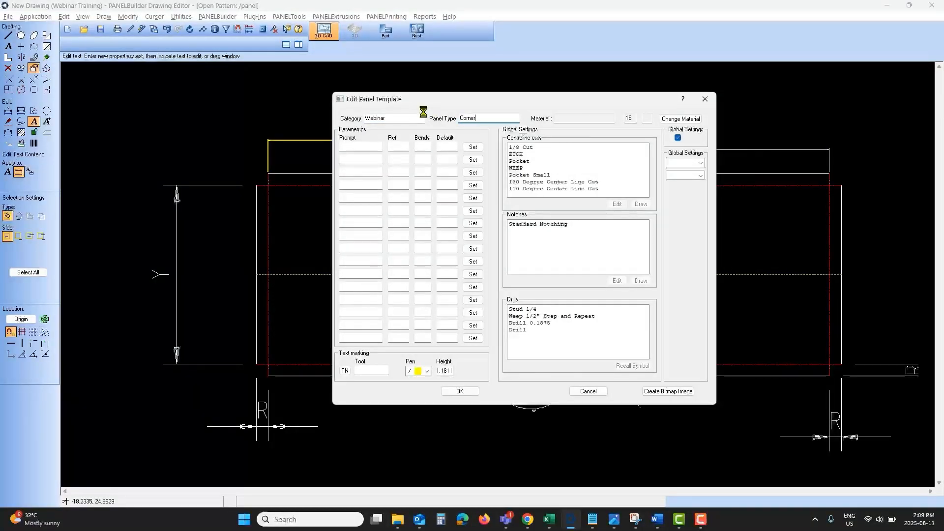
pyautogui.write('er Colum Pa')
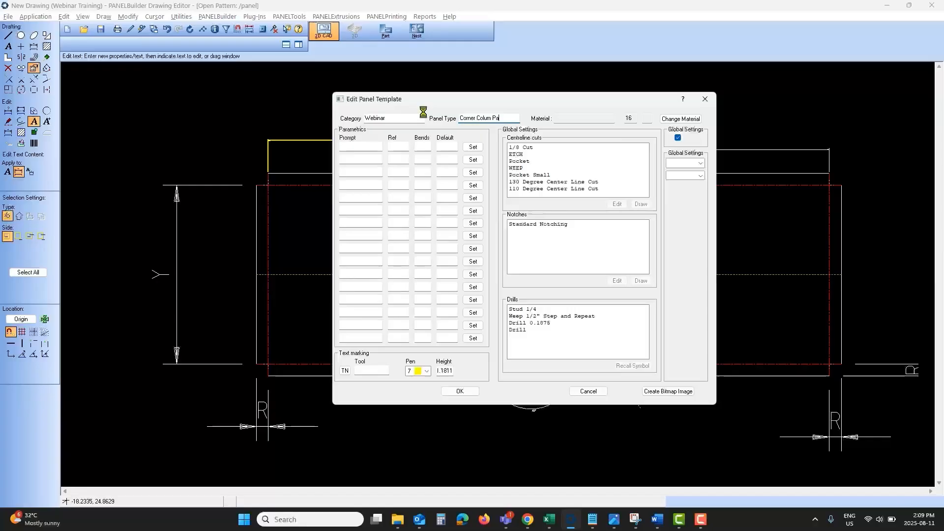
pyautogui.write('nel')
pyautogui.click(662, 120)
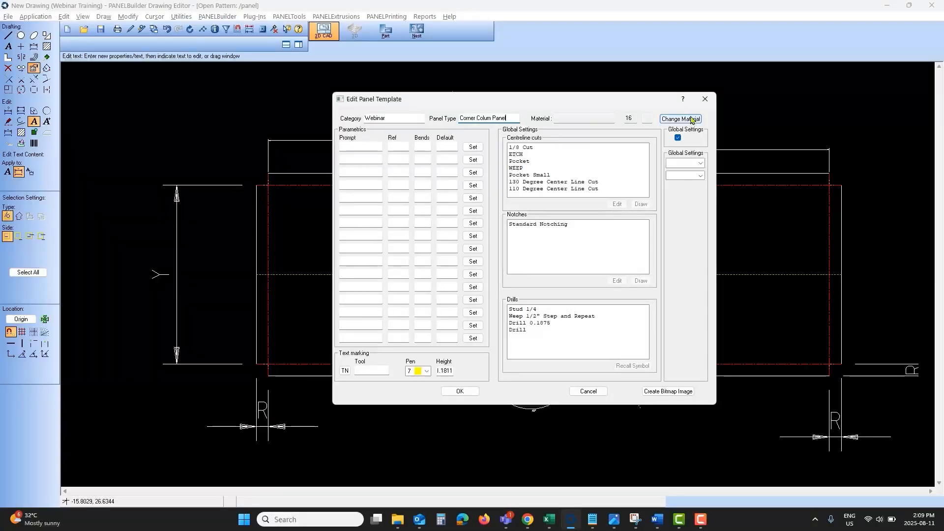
pyautogui.click(278, 231)
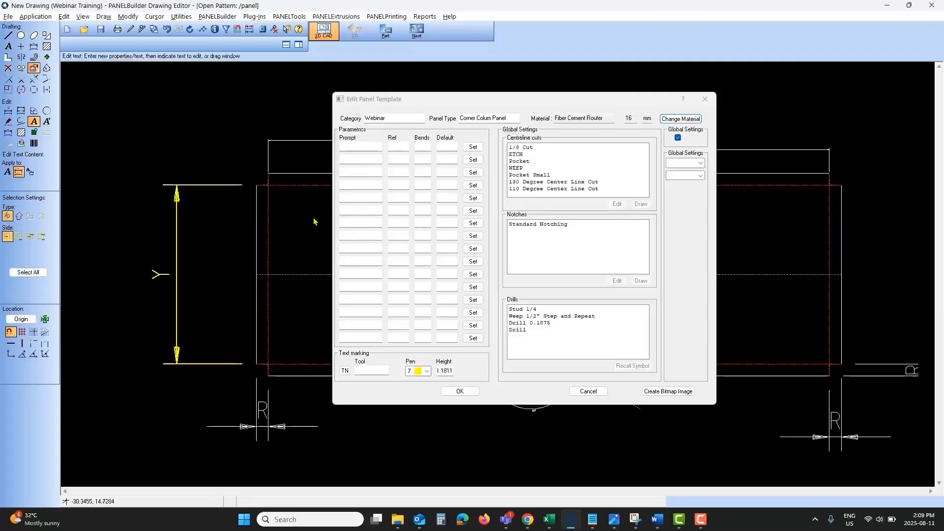
# Assign the left, middle and right length dimensions and the height dimension Y to the template's first four parameters.
pyautogui.moveTo(467, 105); pyautogui.dragTo(612, 200)
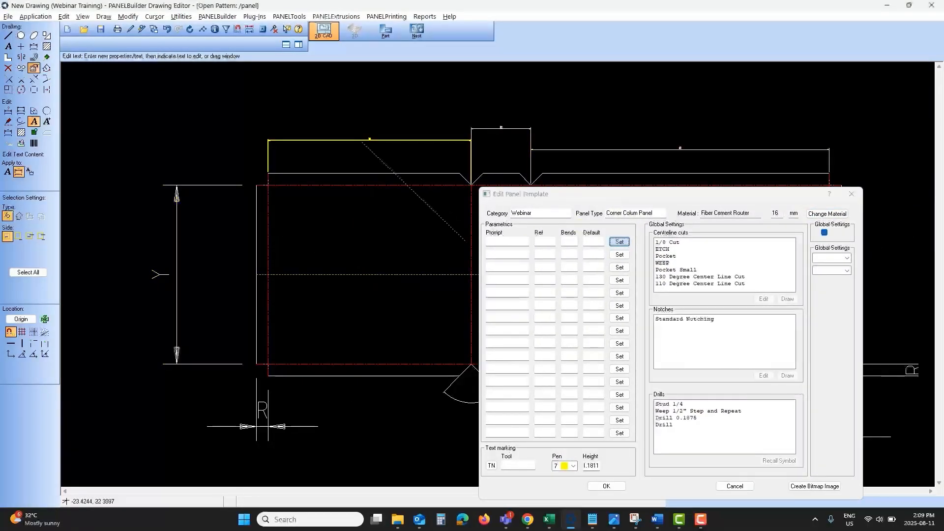
pyautogui.click(460, 230)
pyautogui.click(626, 255)
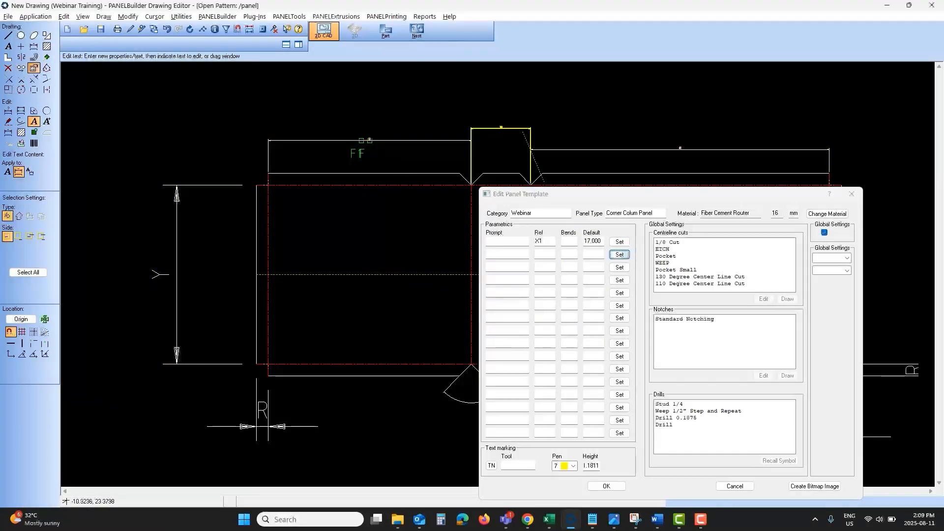
pyautogui.click(512, 125)
pyautogui.click(624, 269)
pyautogui.click(680, 149)
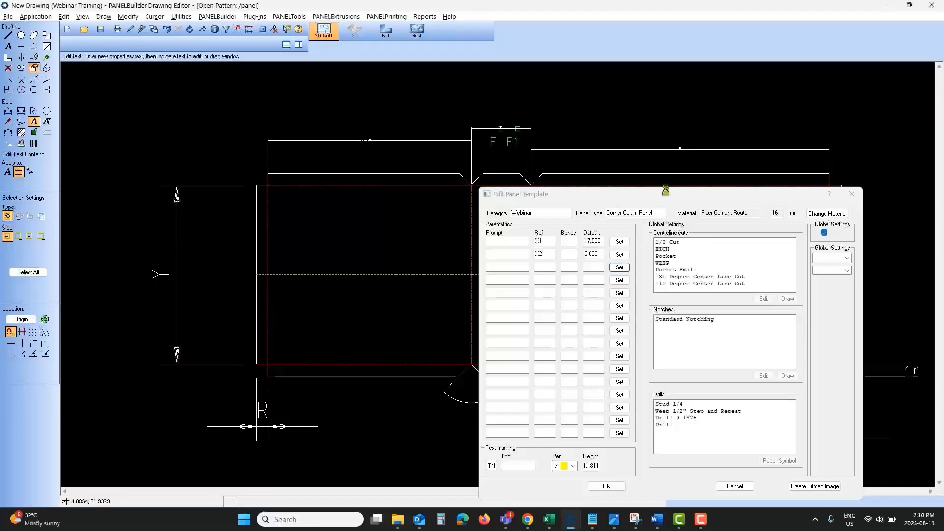
pyautogui.click(621, 281)
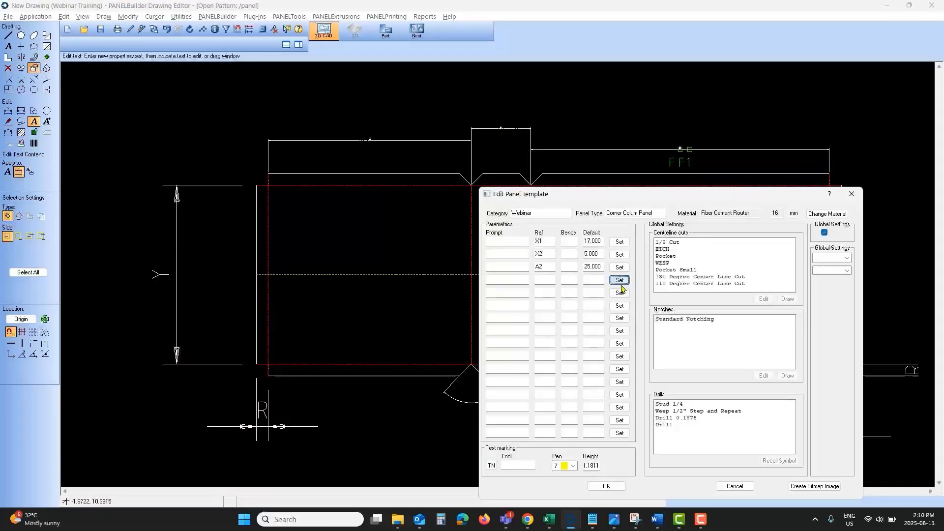
pyautogui.click(177, 295)
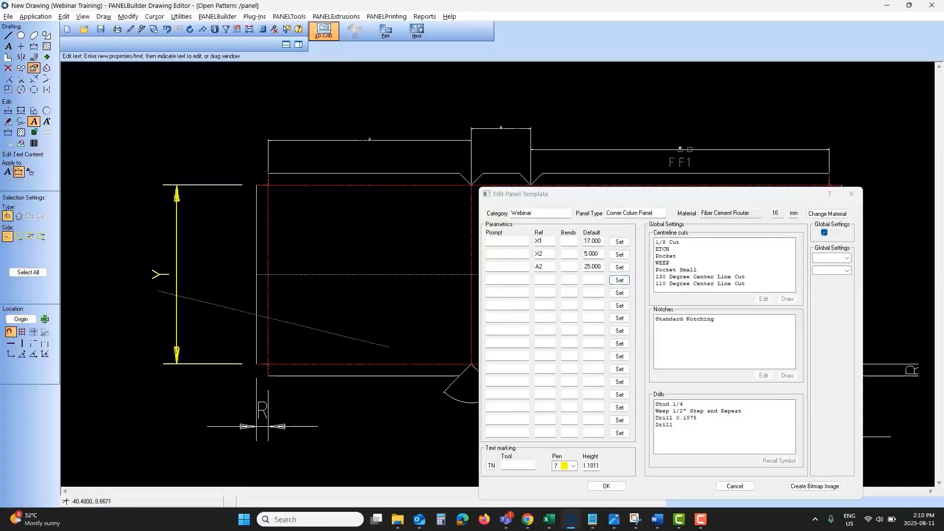
# Relabel the right section's length dimension X3 and reassign it to the third template parameter.
pyautogui.moveTo(670, 198)
pyautogui.mouseDown()
pyautogui.moveTo(501, 136)
pyautogui.moveTo(327, 99)
pyautogui.moveTo(348, 83)
pyautogui.moveTo(510, 119)
pyautogui.mouseUp()
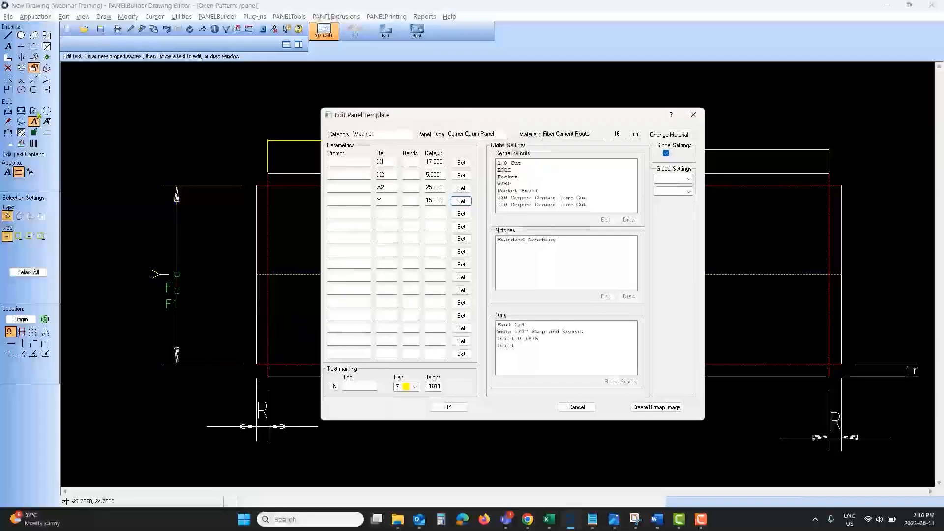
pyautogui.click(35, 123)
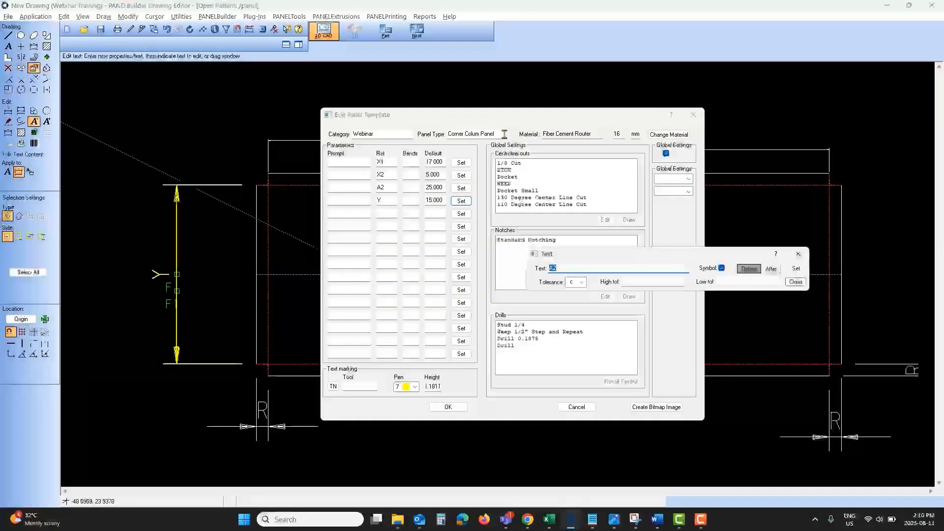
pyautogui.moveTo(532, 118); pyautogui.dragTo(320, 95)
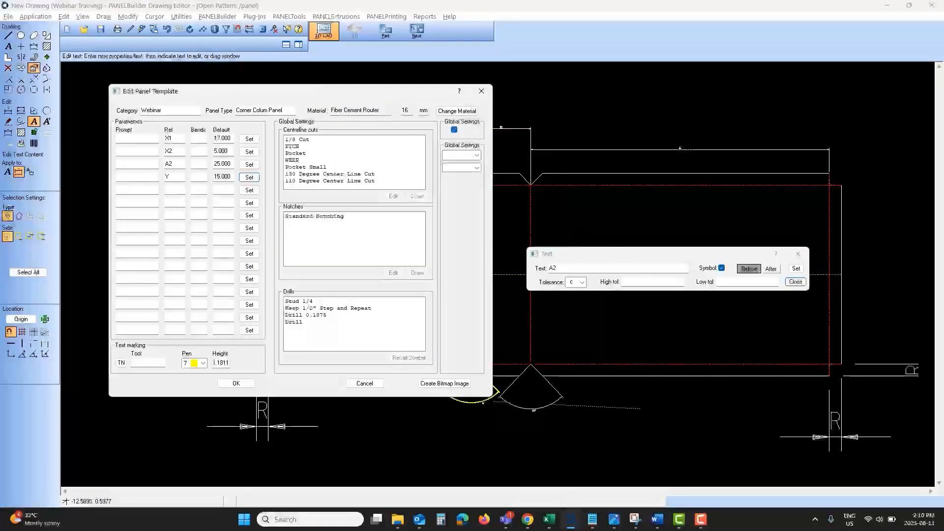
pyautogui.doubleClick(566, 268)
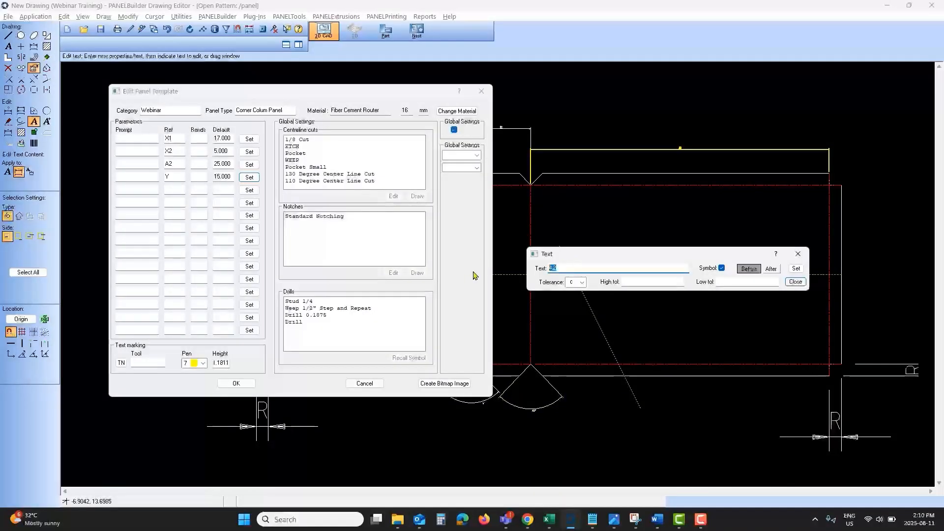
pyautogui.write('X3')
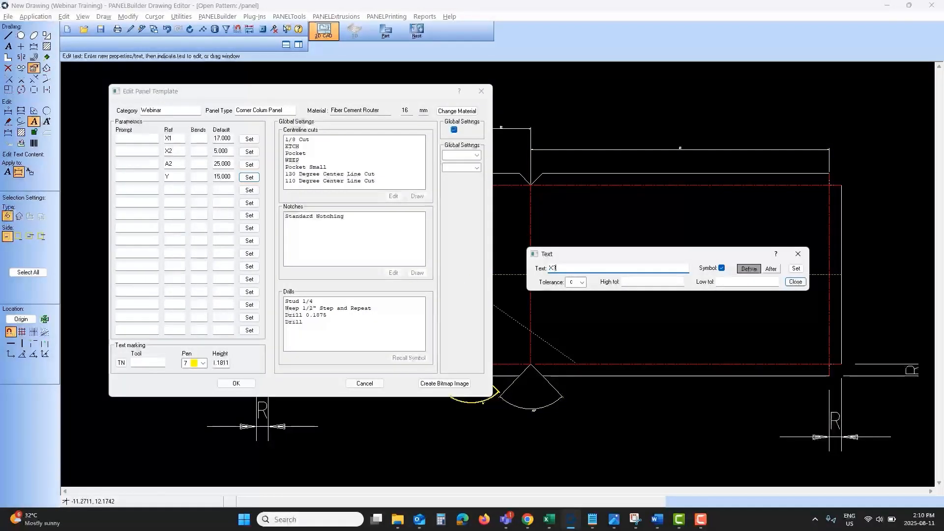
pyautogui.click(749, 154)
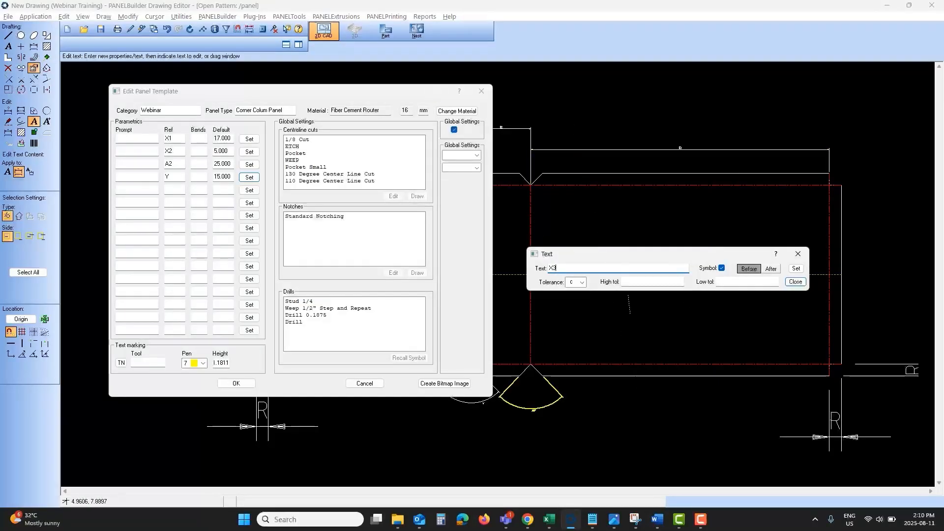
pyautogui.click(795, 282)
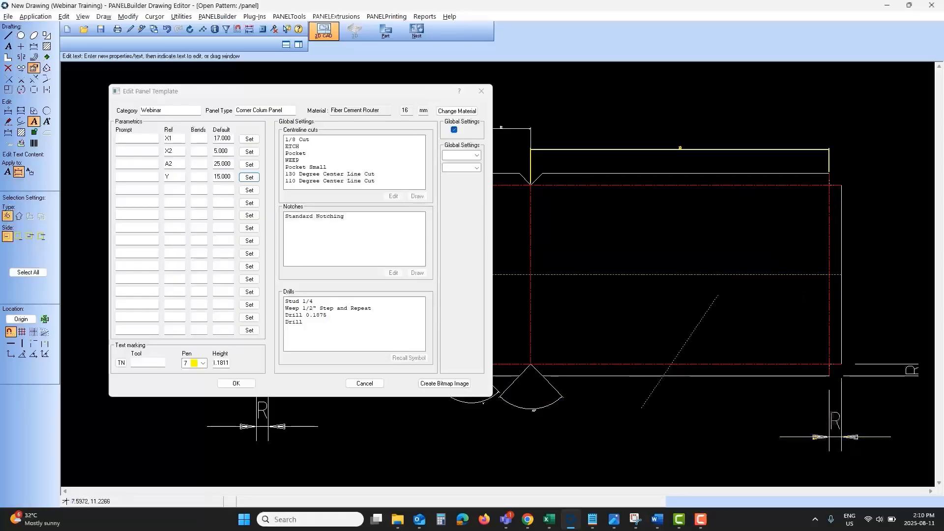
pyautogui.click(251, 166)
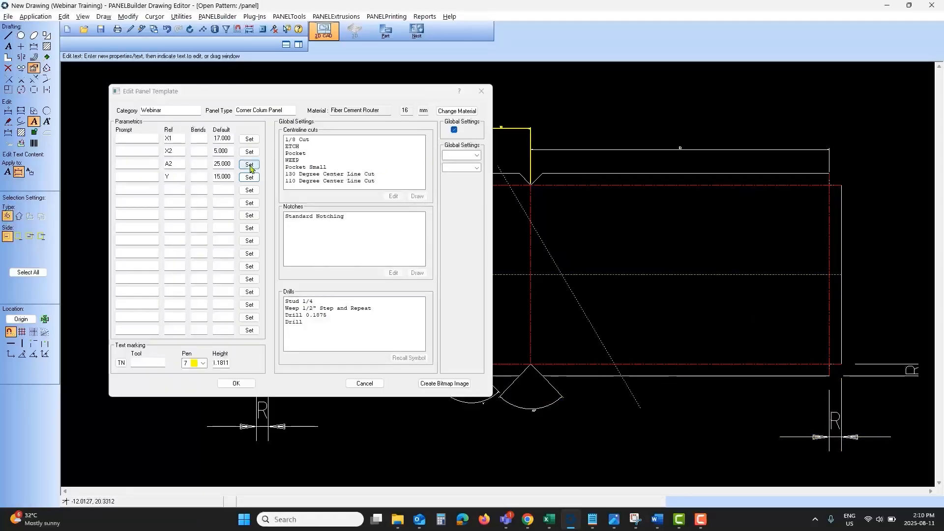
pyautogui.click(626, 150)
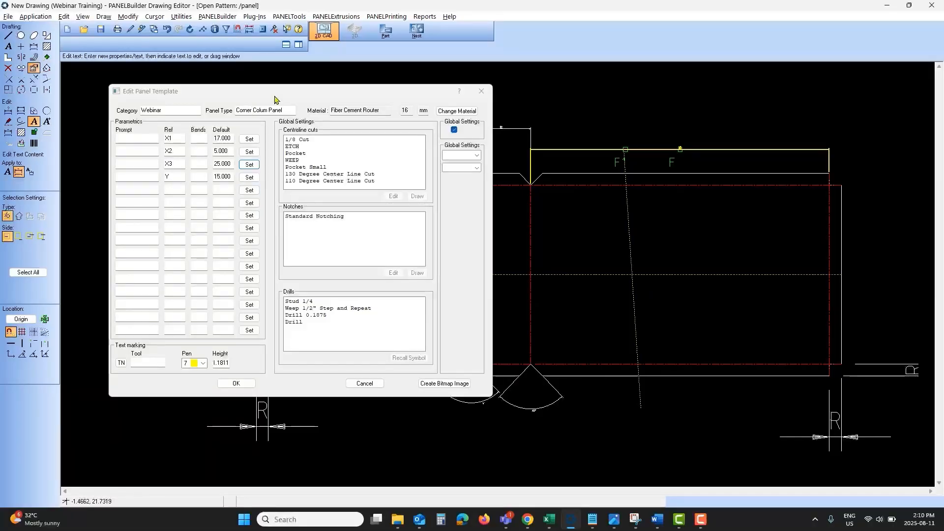
# Assign the two notch angle dimensions and the left return dimension R to the template's next three parameters.
pyautogui.moveTo(274, 93); pyautogui.dragTo(414, 82)
pyautogui.click(389, 179)
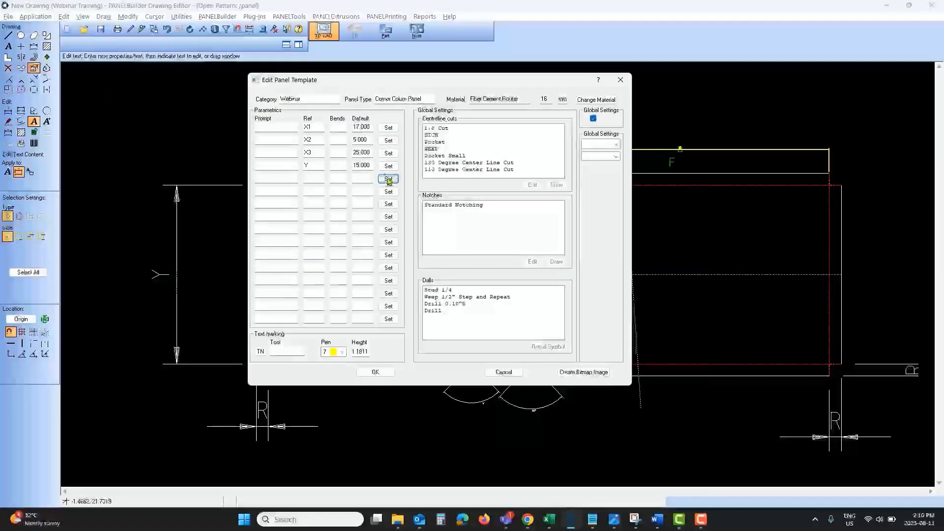
pyautogui.click(483, 402)
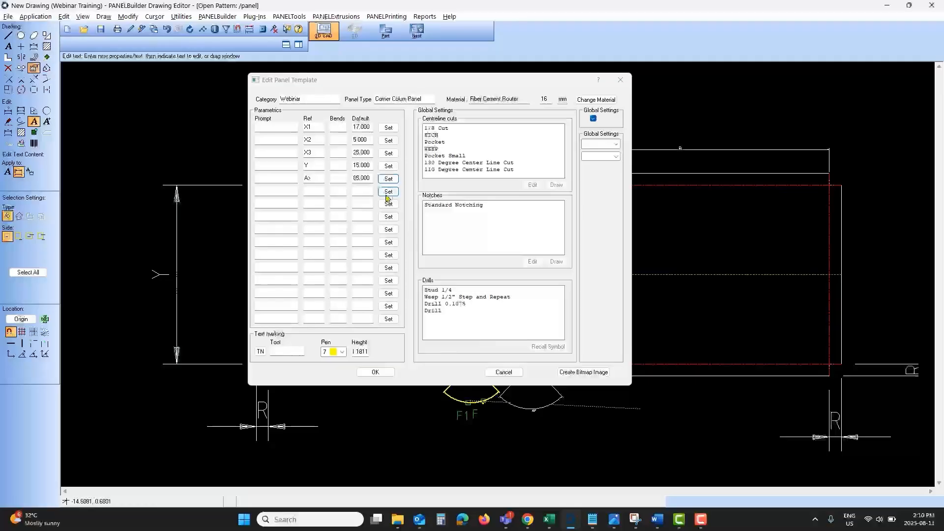
pyautogui.click(534, 409)
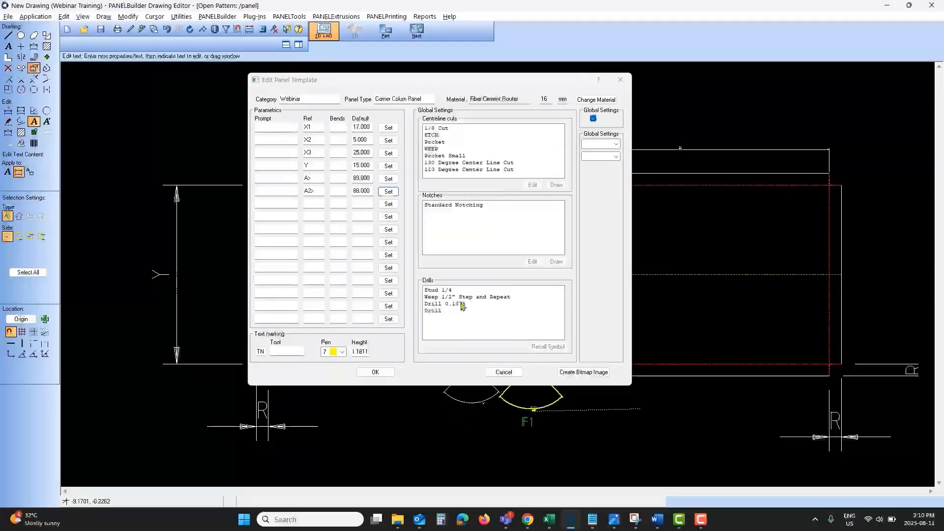
pyautogui.click(388, 204)
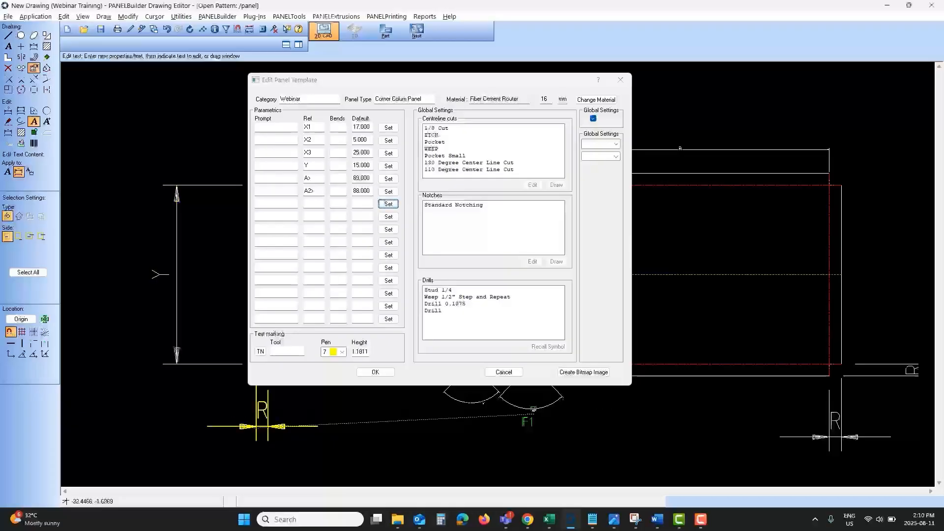
pyautogui.click(268, 427)
# Set the bends to 2 for X1, X2 and Y, 1 for X3, and 0 for both angles and R.
pyautogui.click(334, 127)
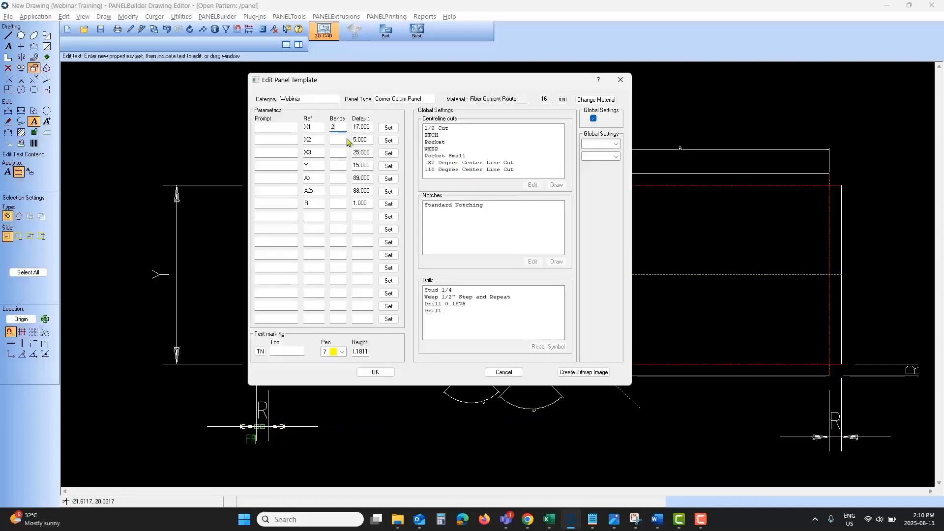
pyautogui.write('2')
pyautogui.press('Tab')
pyautogui.write('2')
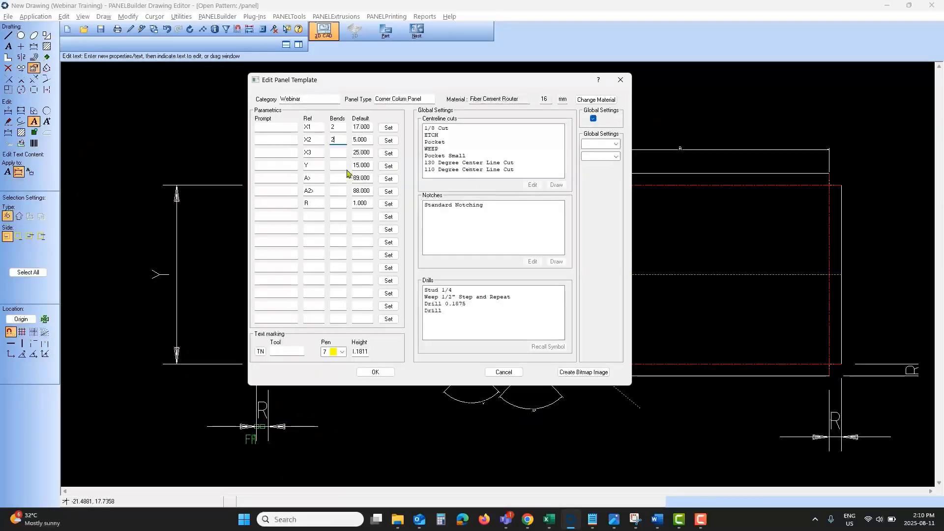
pyautogui.click(337, 153)
pyautogui.write('1')
pyautogui.click(337, 165)
pyautogui.write('25.')
pyautogui.write('0')
pyautogui.click(337, 191)
pyautogui.write('0')
pyautogui.click(337, 203)
pyautogui.write('0')
# Name the prompts of the parameters X1, X2 and X3 Length 1, Length 2 and Length 3.
pyautogui.click(282, 127)
pyautogui.write('Length 1')
pyautogui.click(263, 141)
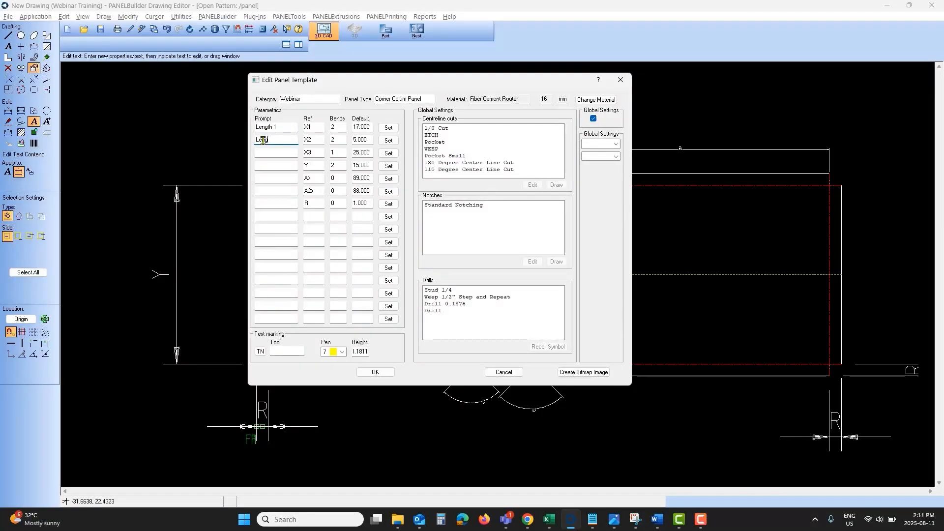
pyautogui.write('Length 2')
pyautogui.click(269, 153)
pyautogui.write('Leg')
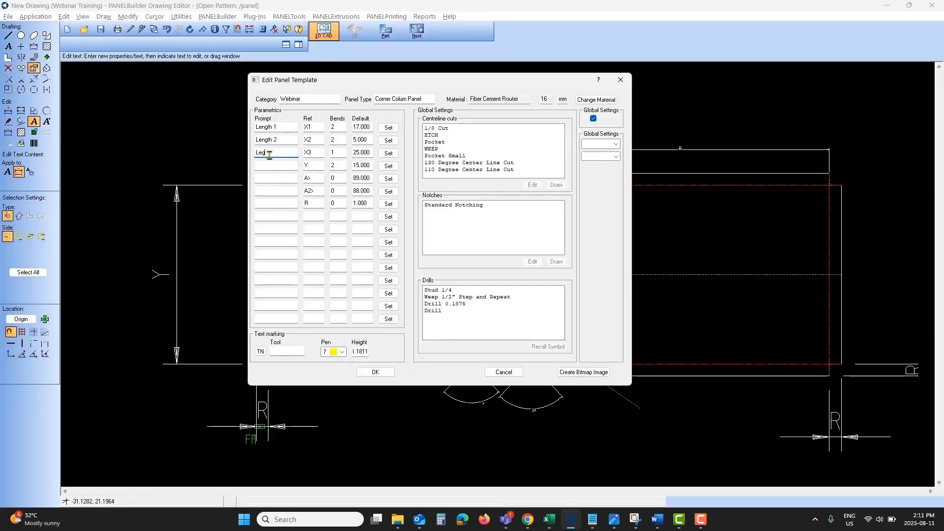
pyautogui.write('n')
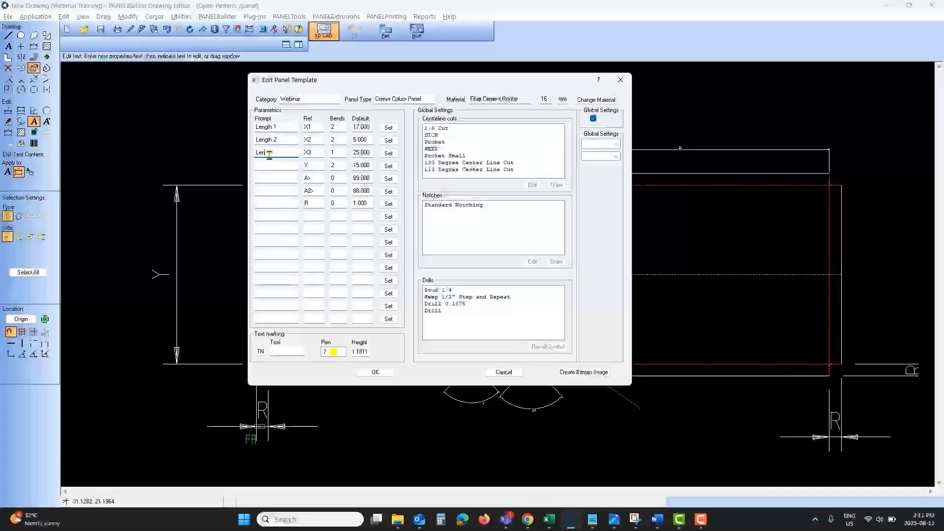
pyautogui.write('th 3')
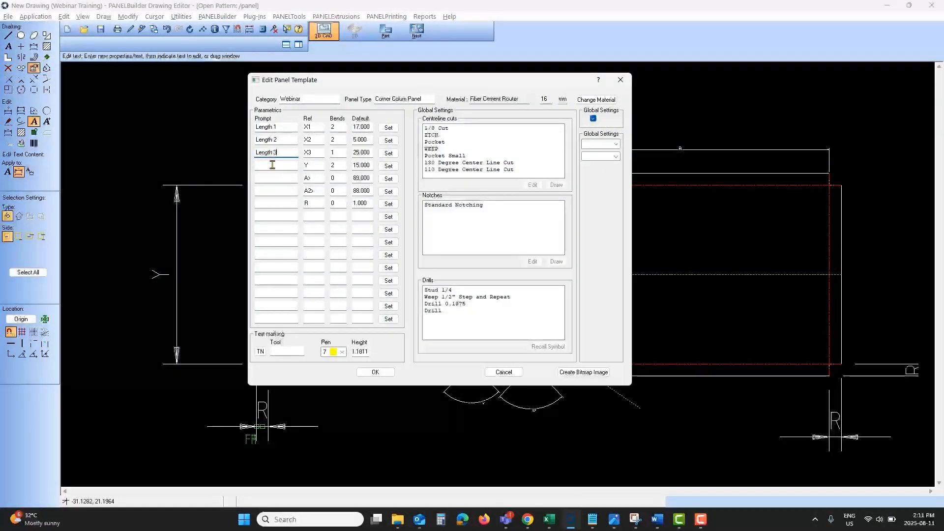
# Name the remaining prompts Height for Y, Angle 1 and Angle 2 for the angles and Return for R, and close the template dialog.
pyautogui.click(272, 165)
pyautogui.write('He')
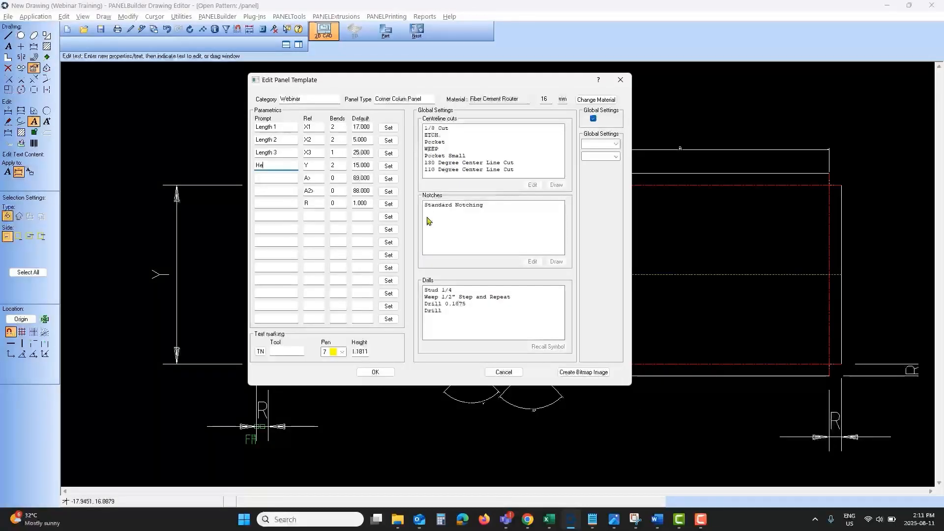
pyautogui.write('ight')
pyautogui.click(276, 179)
pyautogui.write('A')
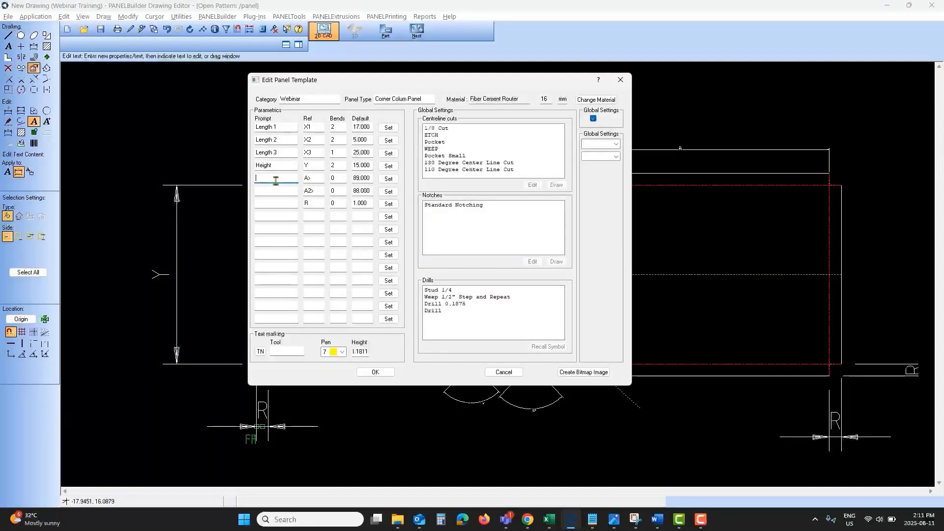
pyautogui.write('ngle 1')
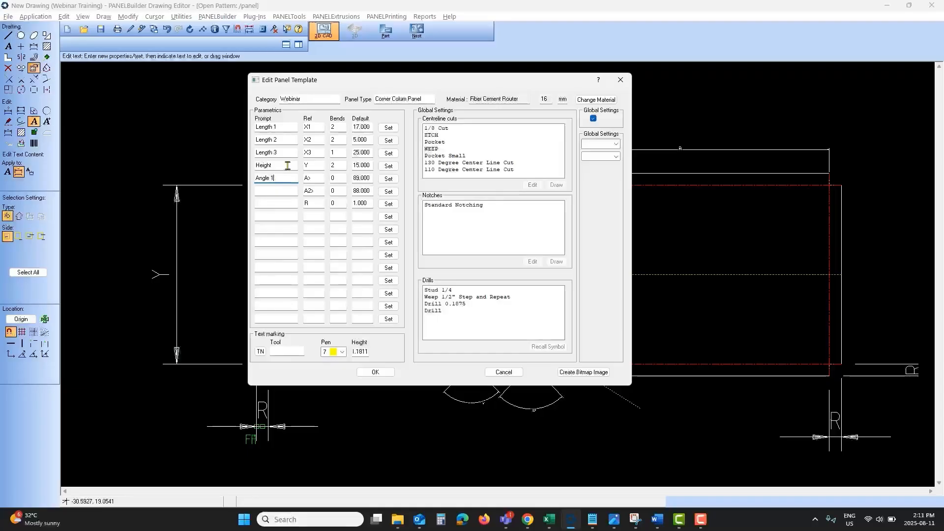
pyautogui.click(274, 190)
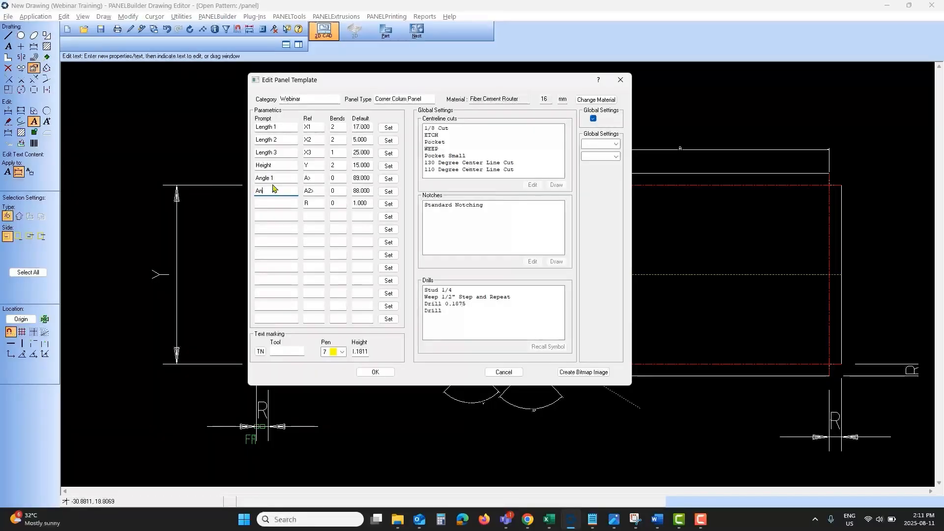
pyautogui.write('Angle 2')
pyautogui.press('Tab')
pyautogui.write('Returns')
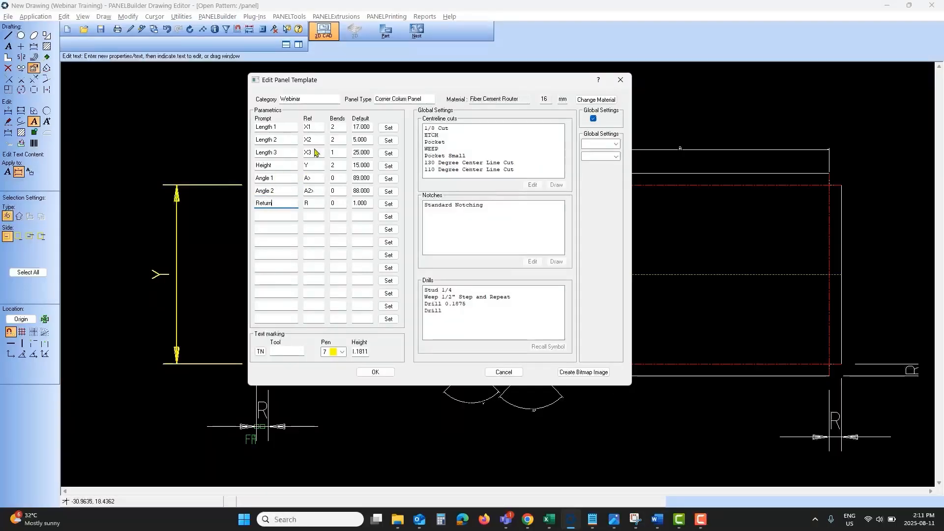
pyautogui.click(507, 375)
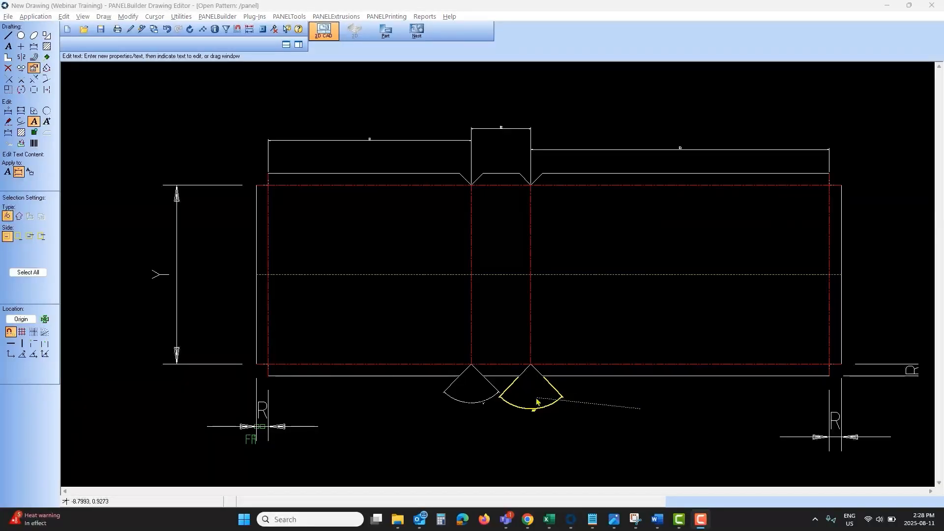
# Switch to the nest editor and start building a panel, discarding the changes to the current drawing.
pyautogui.click(421, 40)
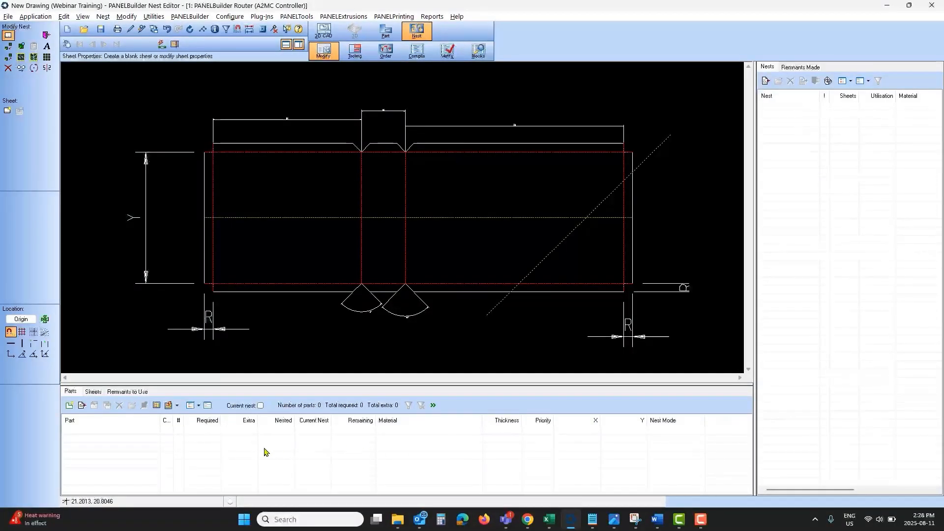
pyautogui.click(93, 391)
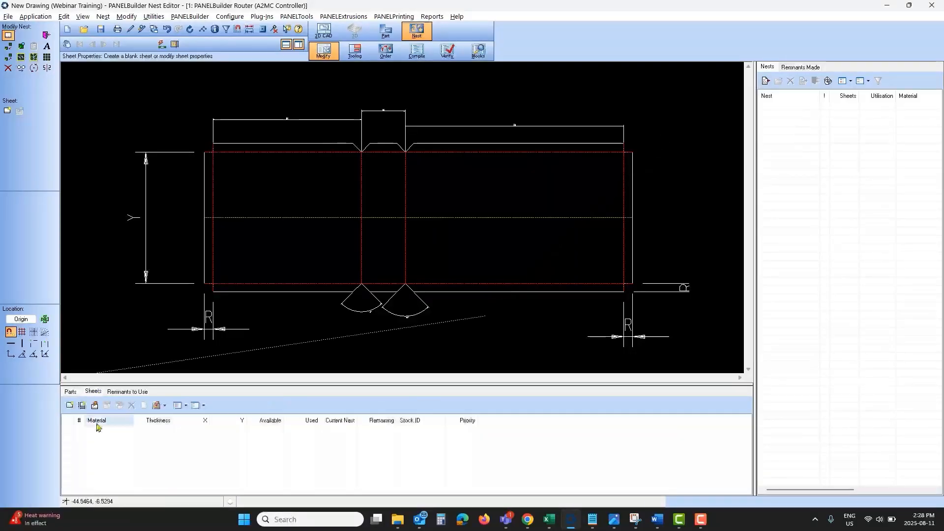
pyautogui.click(71, 392)
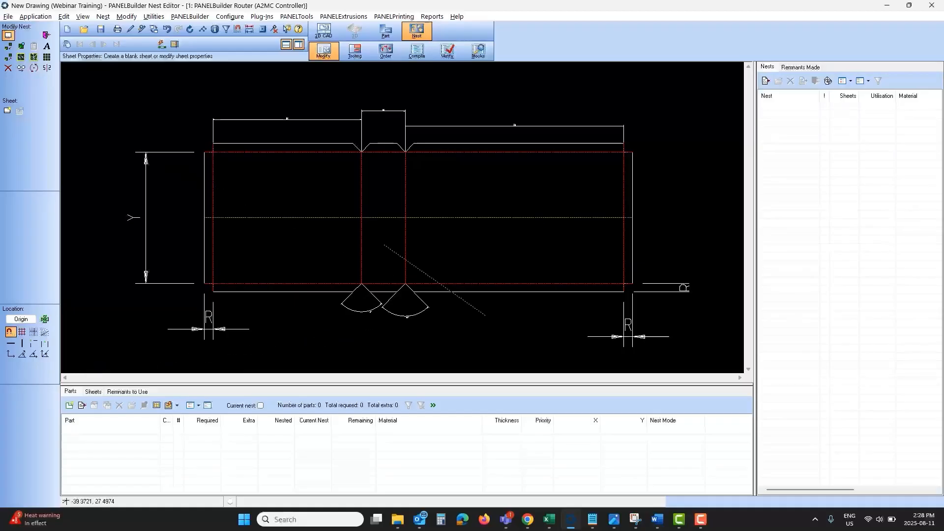
pyautogui.click(195, 16)
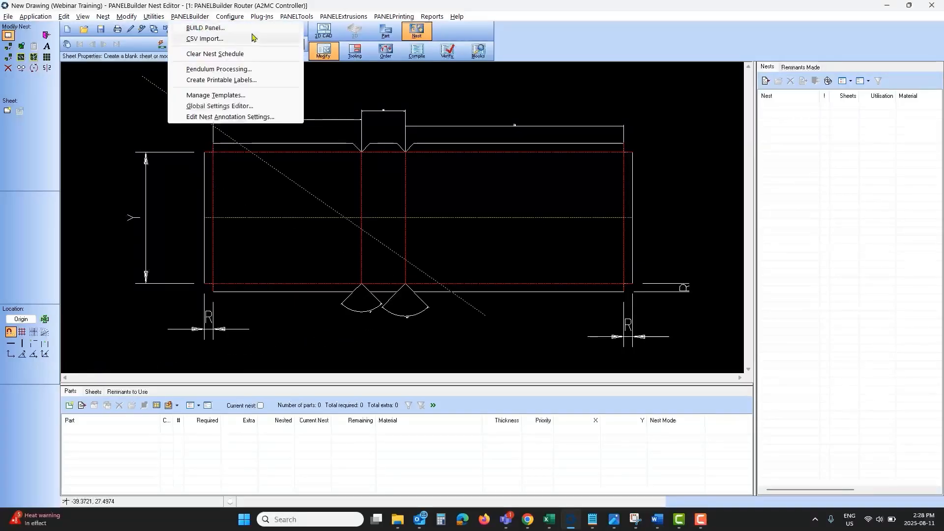
pyautogui.click(248, 29)
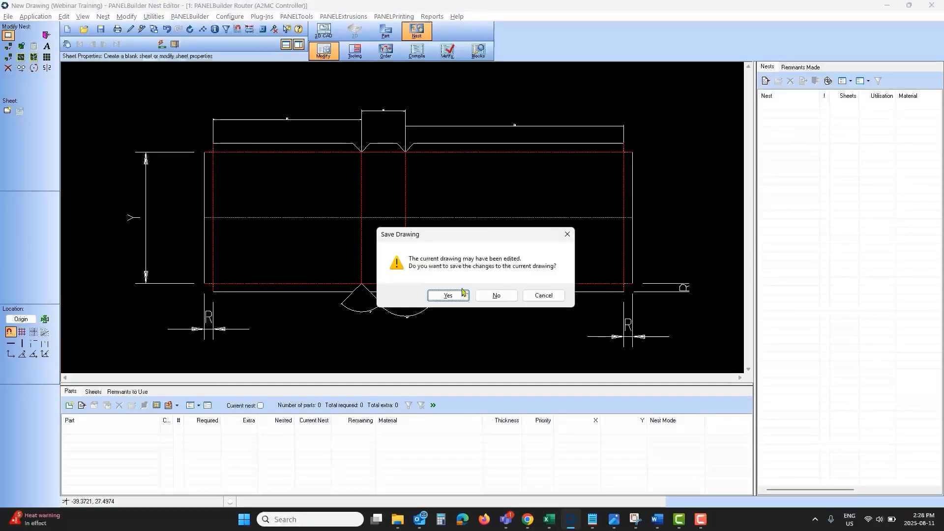
pyautogui.click(496, 296)
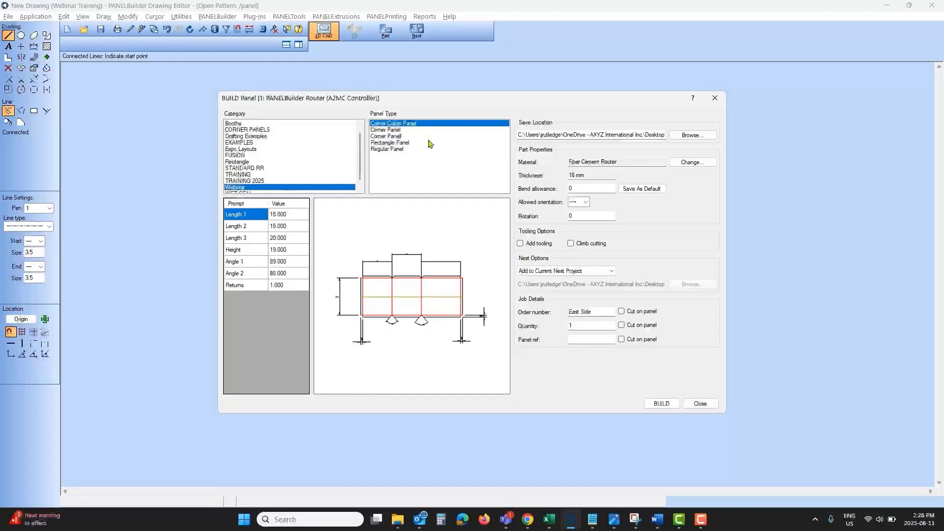
# Choose the Regular Panel type from the Webinar category and set its length to 40 and height to 20.
pyautogui.click(393, 149)
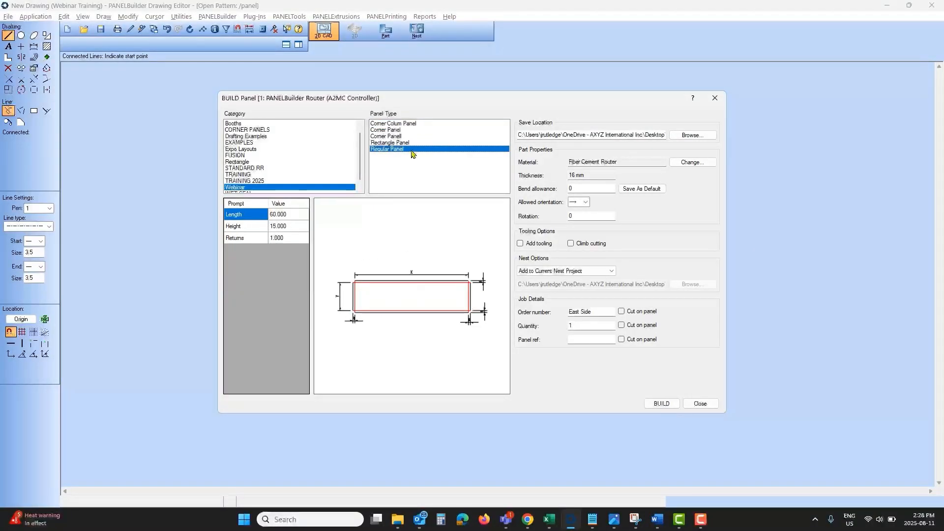
pyautogui.click(290, 218)
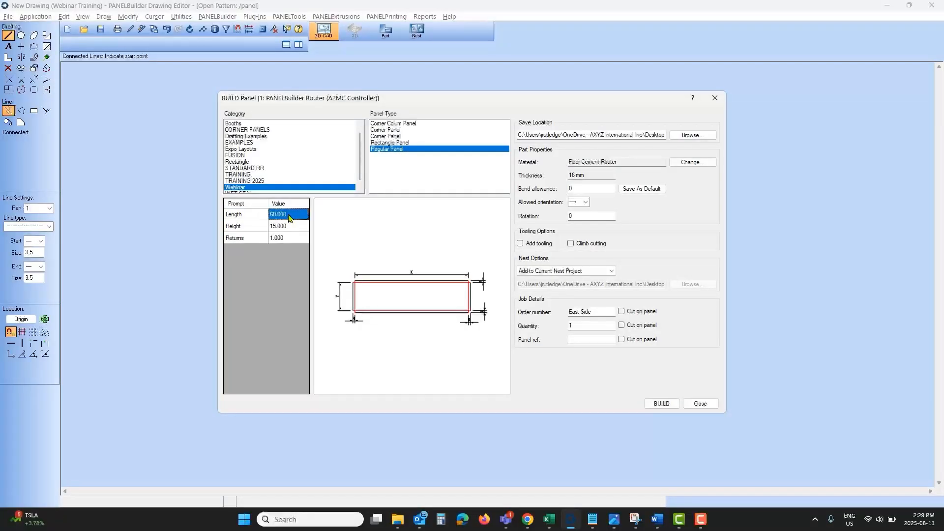
pyautogui.write('40')
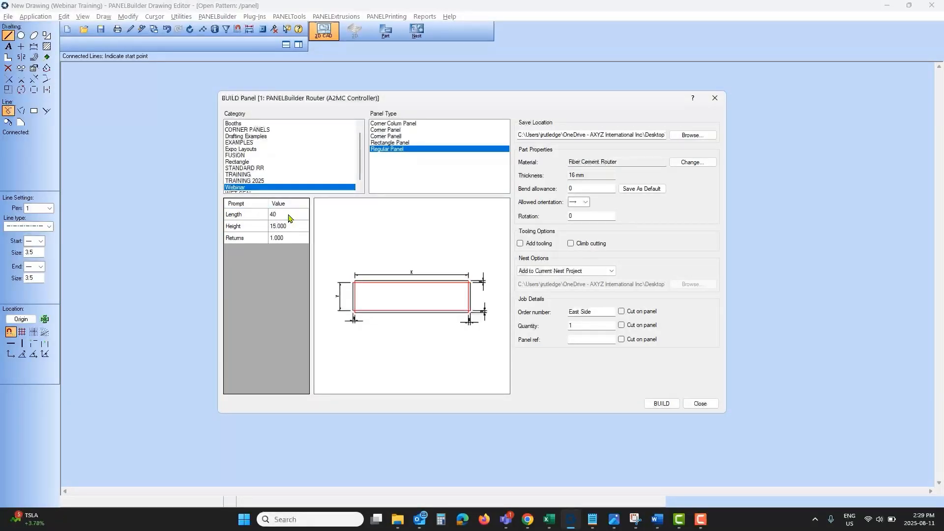
pyautogui.press('Return')
pyautogui.write('20')
# Set the quantity to 5 and the panel reference to FC-001, build the regular panel and dismiss the notice.
pyautogui.doubleClick(597, 325)
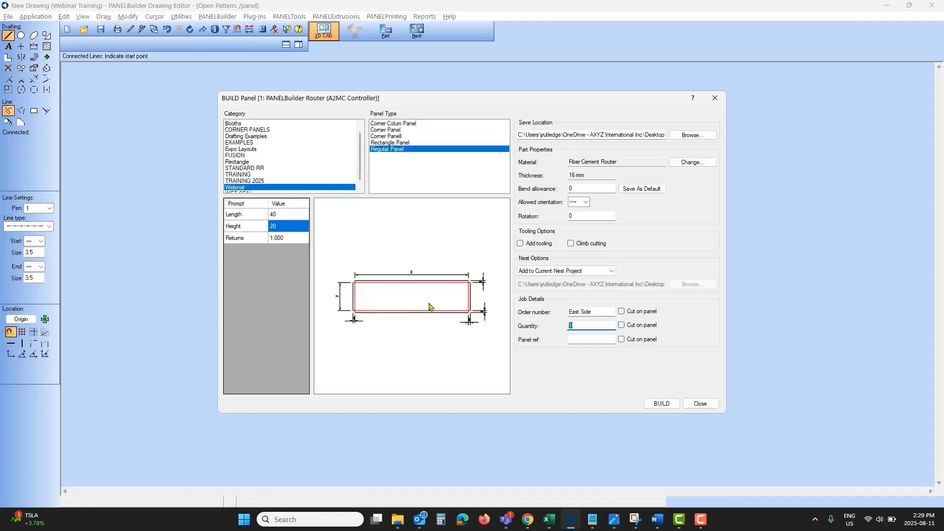
pyautogui.write('5')
pyautogui.click(593, 338)
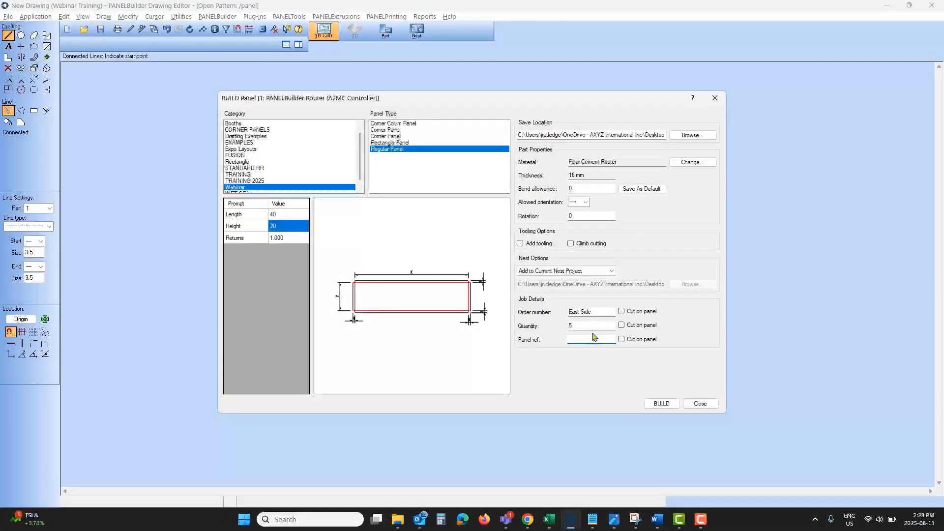
pyautogui.write('FC-')
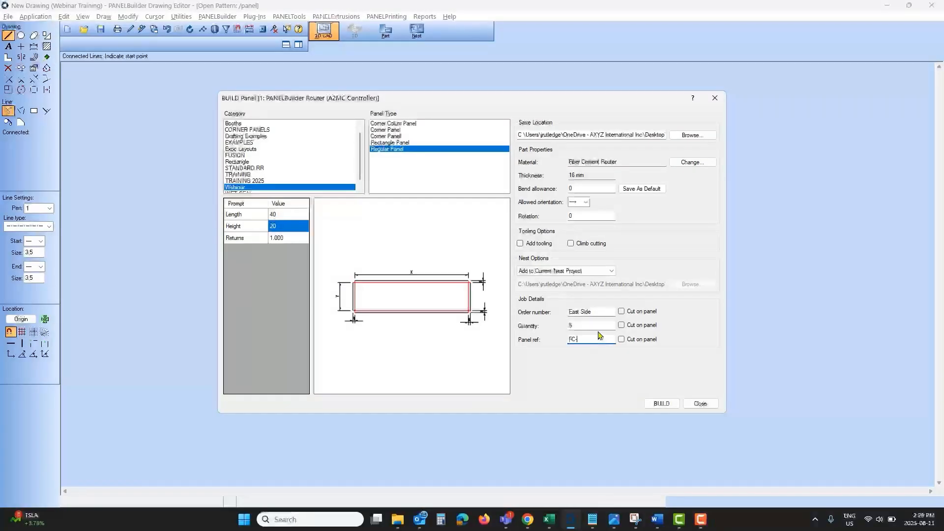
pyautogui.write('001')
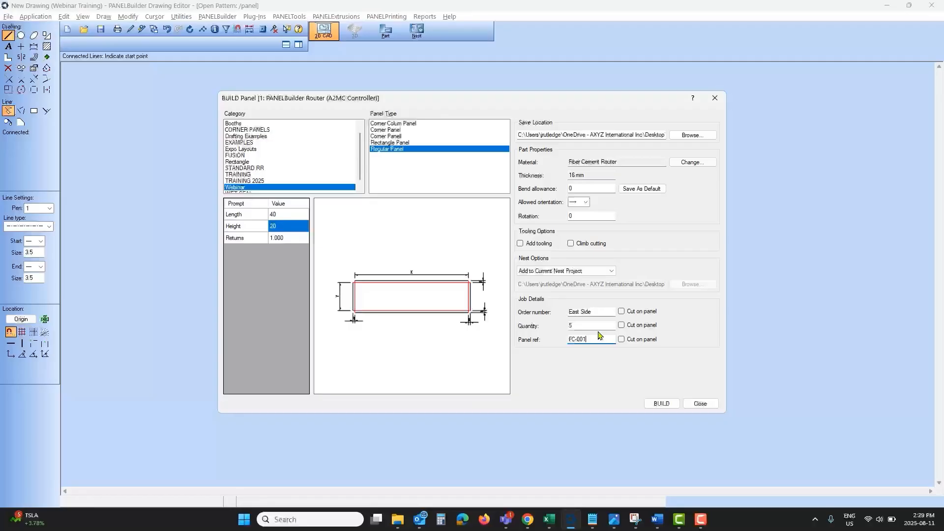
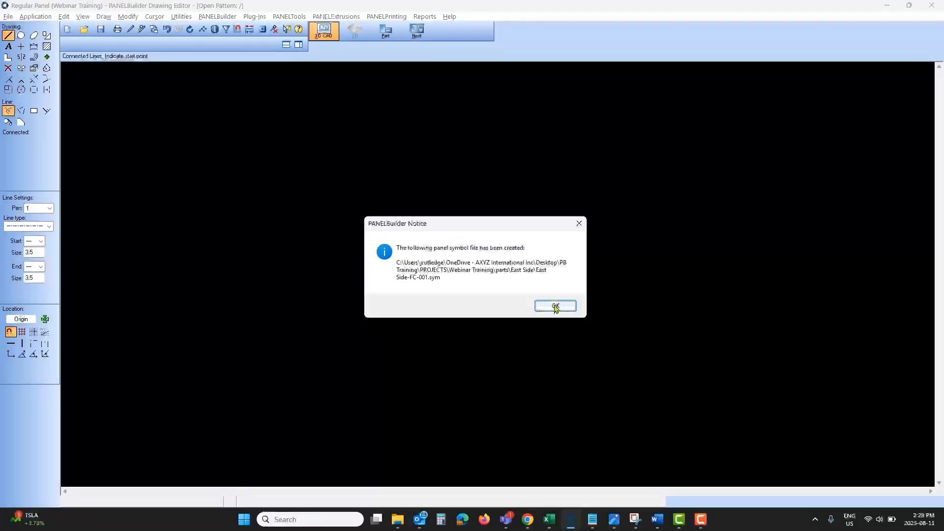
pyautogui.click(555, 307)
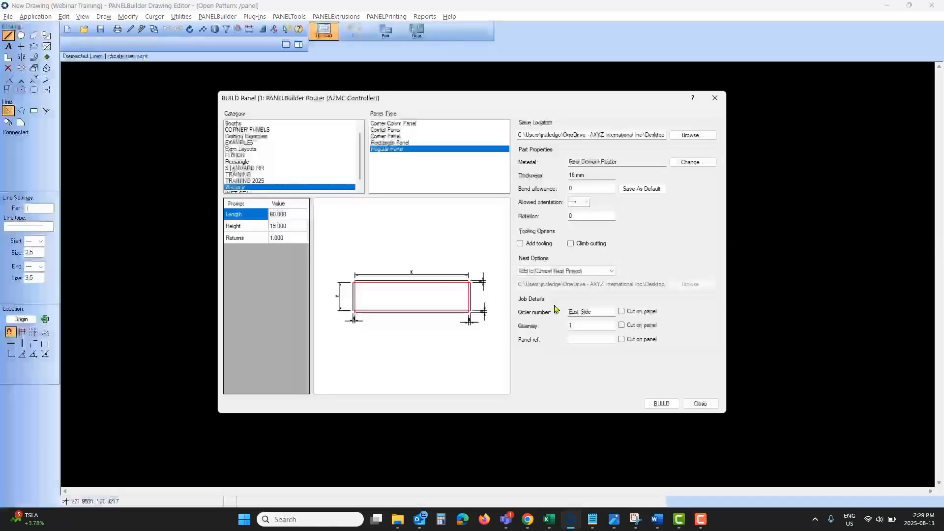
# Choose the Corner Panel type and set Length 1 and Length 2 to 20, Height to 30 and Angle to 90.
pyautogui.click(397, 138)
pyautogui.click(396, 131)
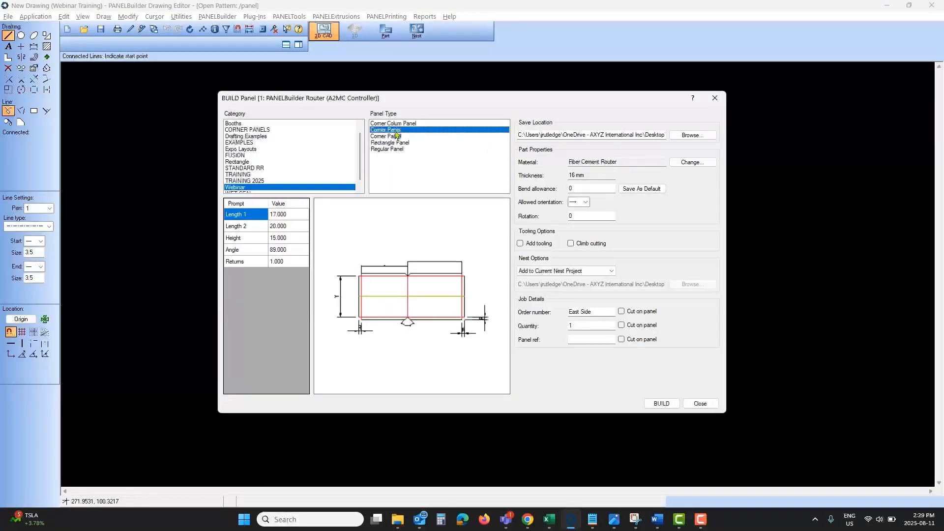
pyautogui.click(292, 215)
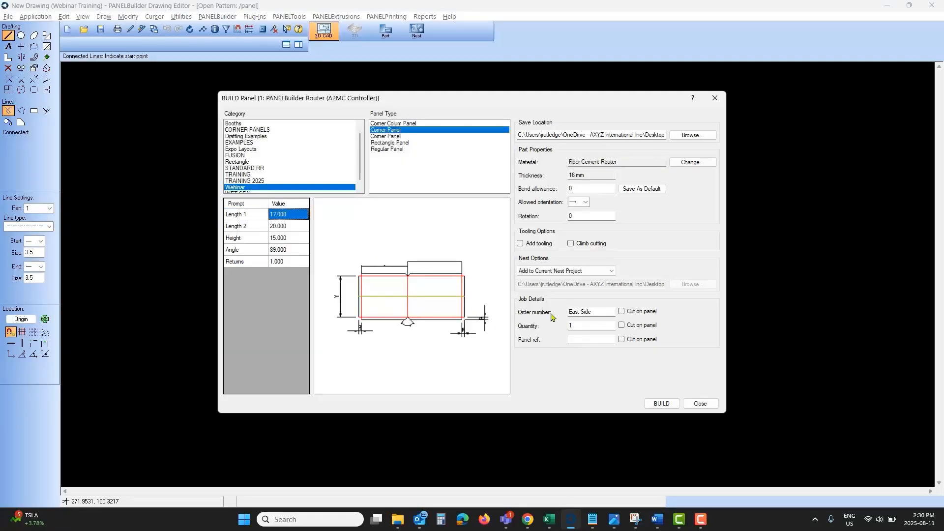
pyautogui.write('20')
pyautogui.press('Return')
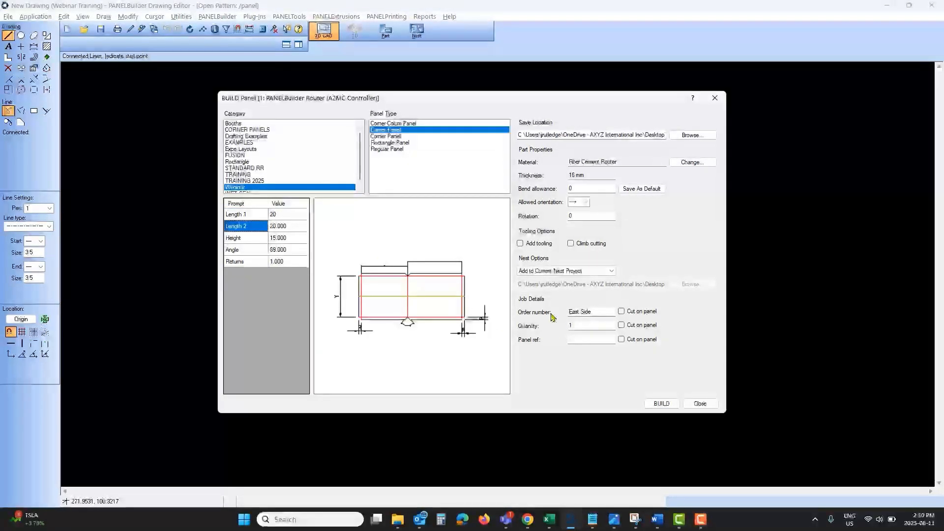
pyautogui.write('20')
pyautogui.press('Return')
pyautogui.press('Tab')
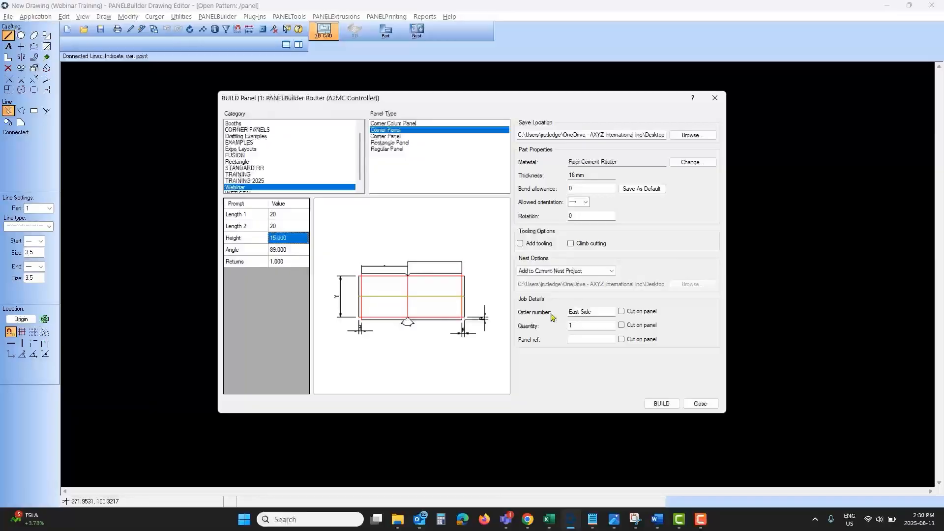
pyautogui.write('30')
pyautogui.press('Return')
pyautogui.press('Tab')
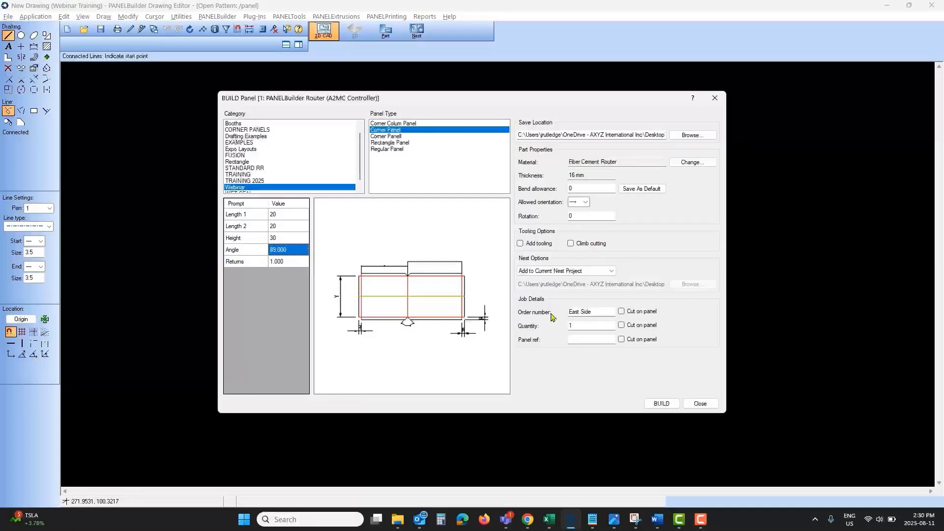
pyautogui.write('90')
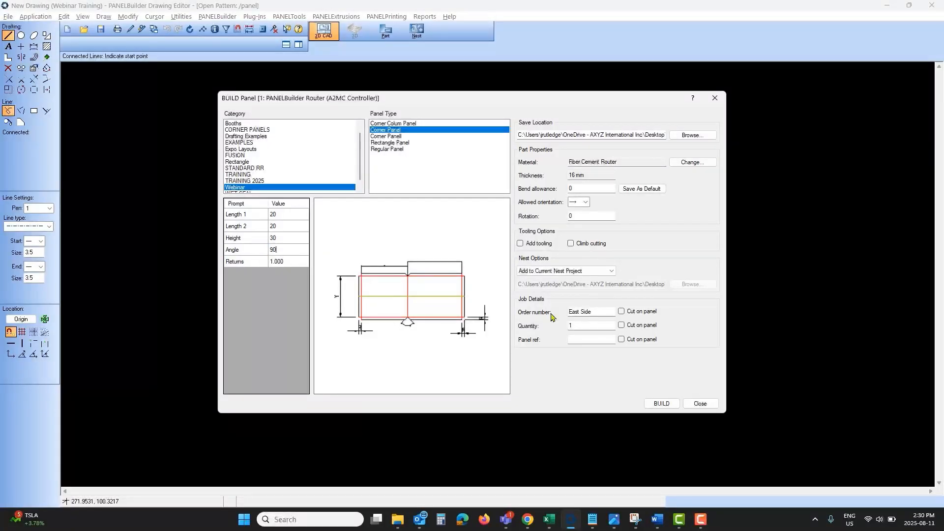
# Set the quantity to 5 and the panel reference to FC-002, build the corner panel and dismiss the notice.
pyautogui.click(596, 326)
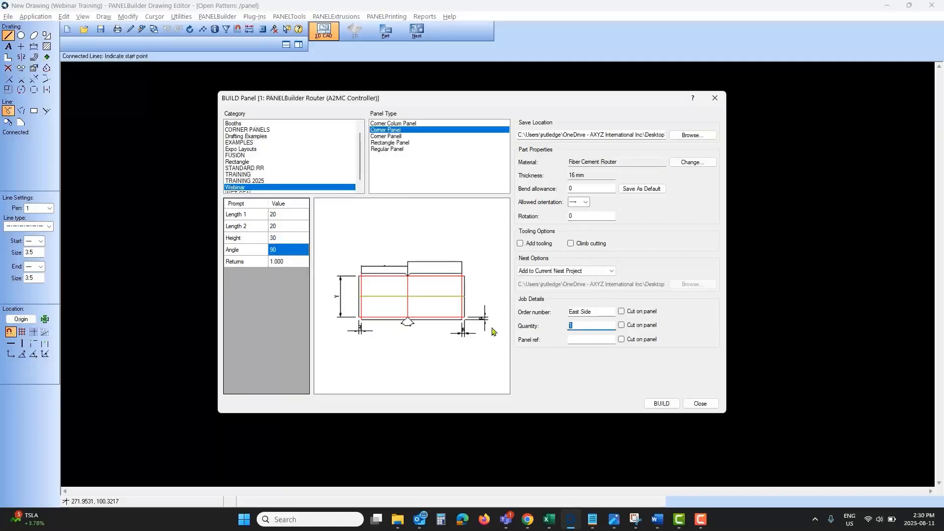
pyautogui.press('Tab')
pyautogui.click(578, 340)
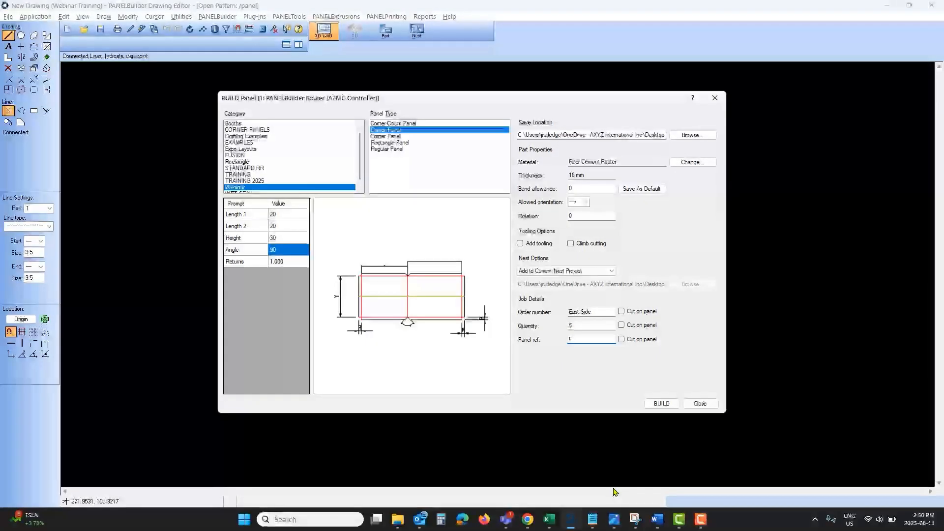
pyautogui.write('FC-002')
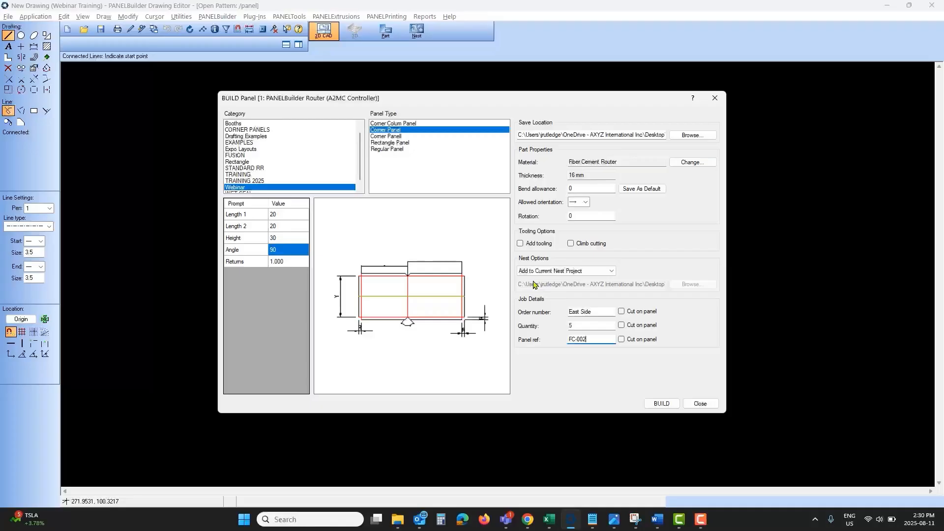
pyautogui.click(664, 407)
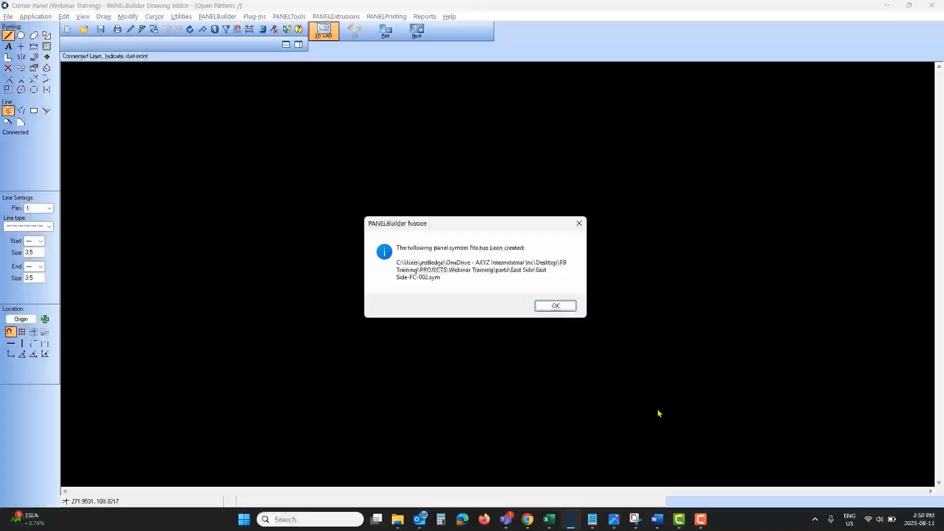
pyautogui.click(565, 309)
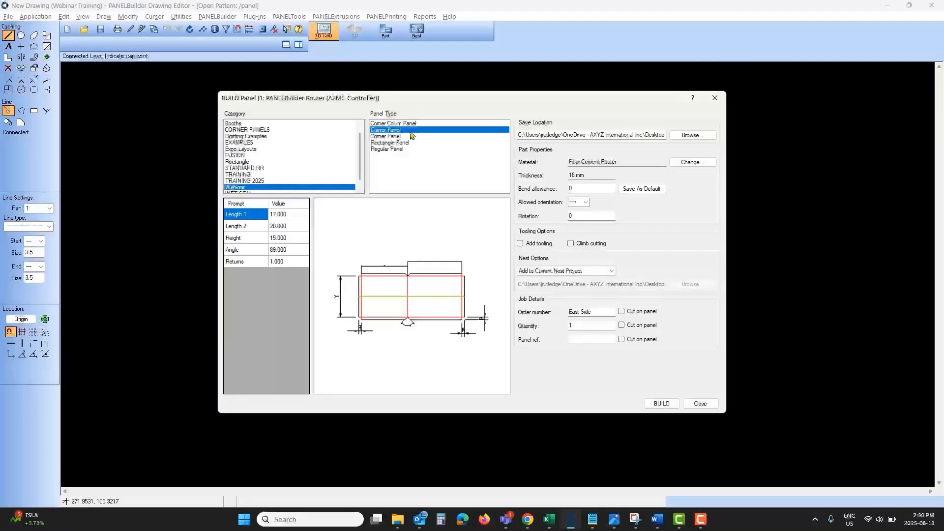
# Choose the Corner Colum Panel type and set Length 1, Length 2 and Length 3 to 20.
pyautogui.click(411, 124)
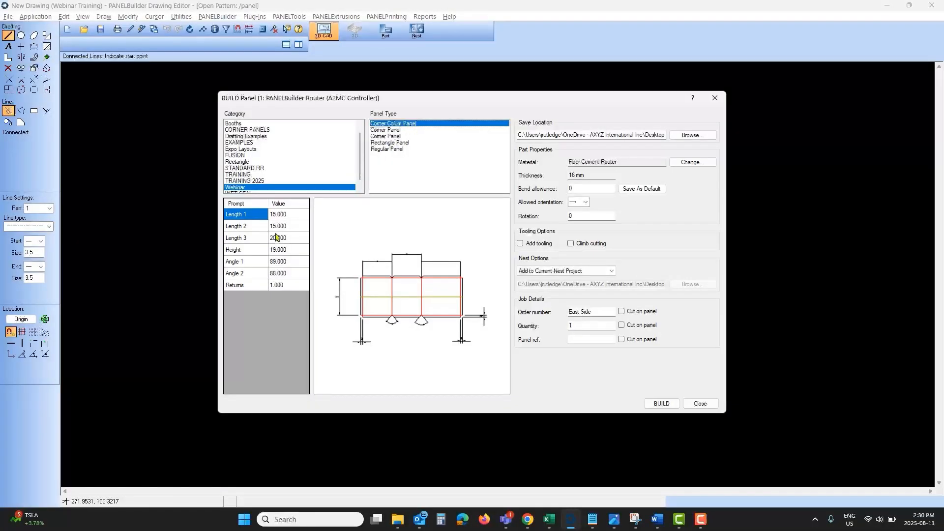
pyautogui.click(299, 218)
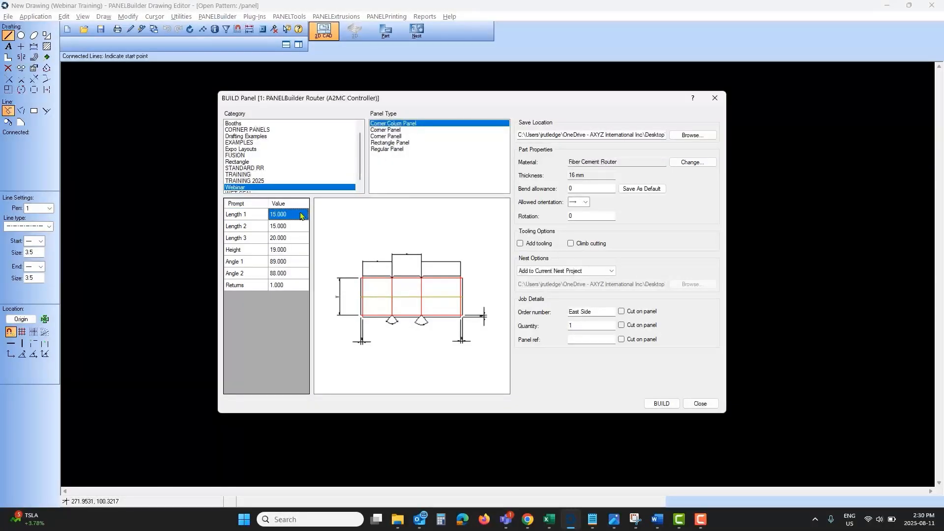
pyautogui.write('20')
pyautogui.press('Tab')
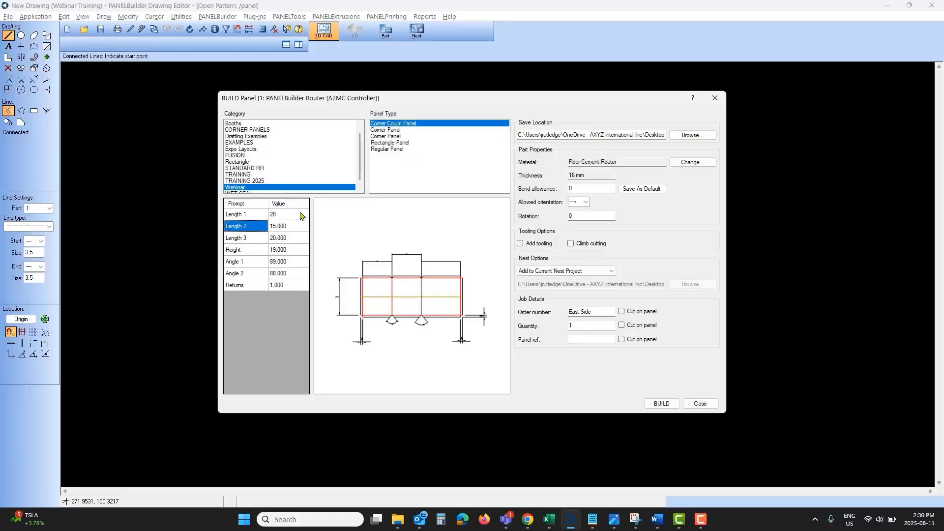
pyautogui.press('Tab')
pyautogui.write('20')
pyautogui.press('Tab')
pyautogui.press('Tab')
pyautogui.write('20')
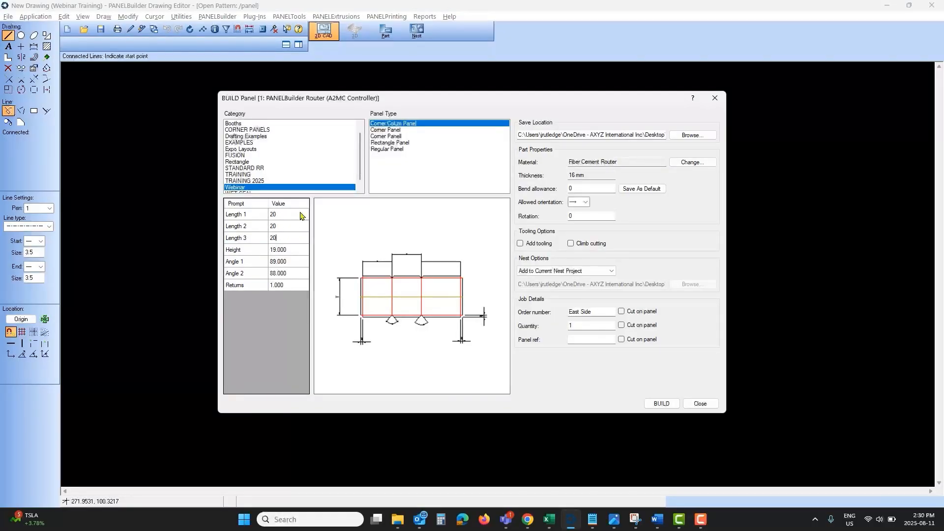
# Set the corner column panel's Height to 30 and both Angle 1 and Angle 2 to 90.
pyautogui.press('Tab')
pyautogui.press('Tab')
pyautogui.write('30')
pyautogui.press('Tab')
pyautogui.press('Tab')
pyautogui.write('90')
pyautogui.press('Tab')
pyautogui.press('Tab')
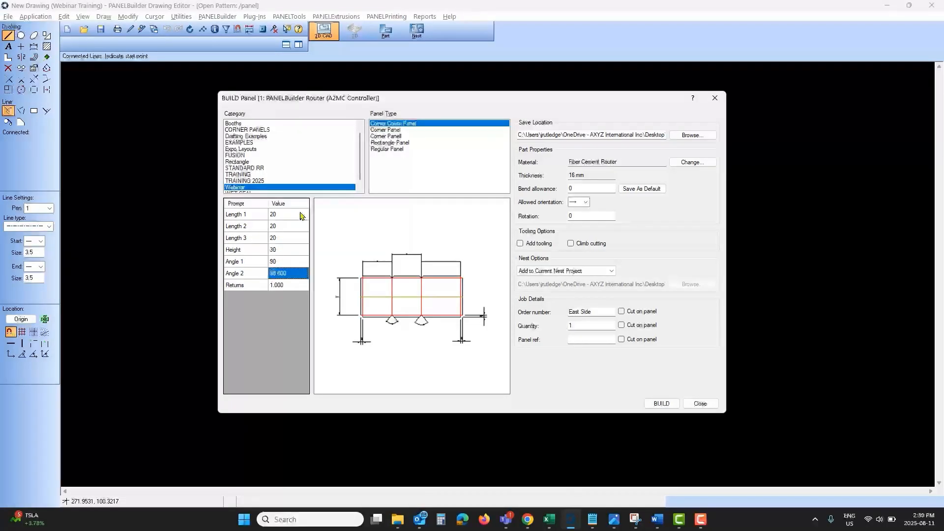
pyautogui.write('90')
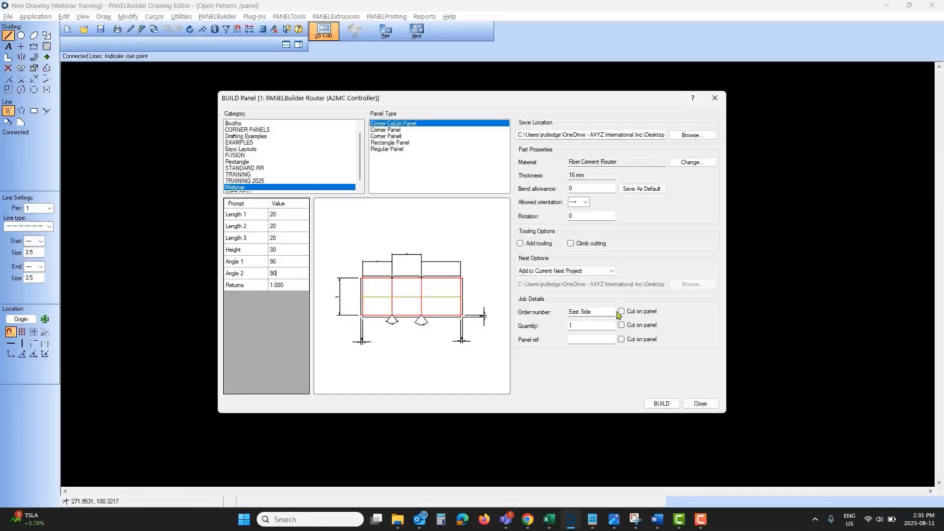
# Set the corner column panel's quantity to 5 and its panel reference to FC-003.
pyautogui.moveTo(597, 326); pyautogui.dragTo(396, 304)
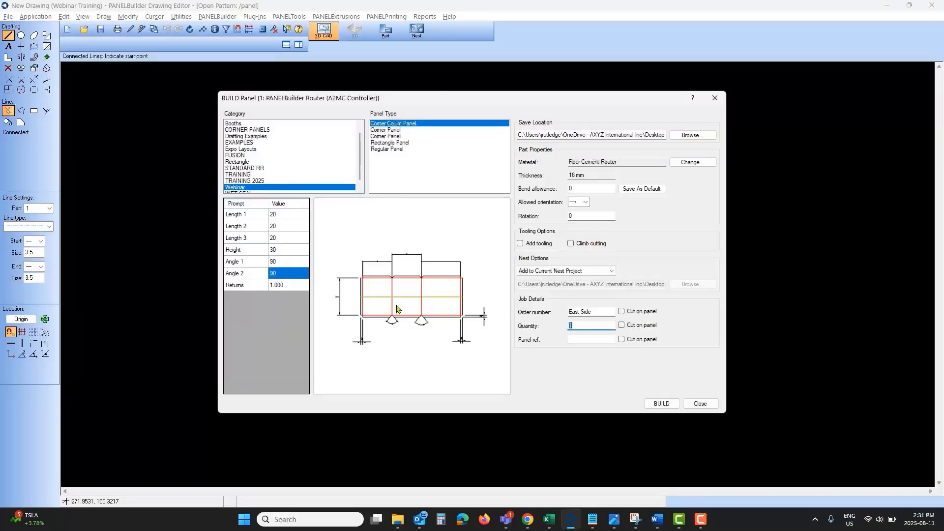
pyautogui.click(595, 342)
pyautogui.write('FC')
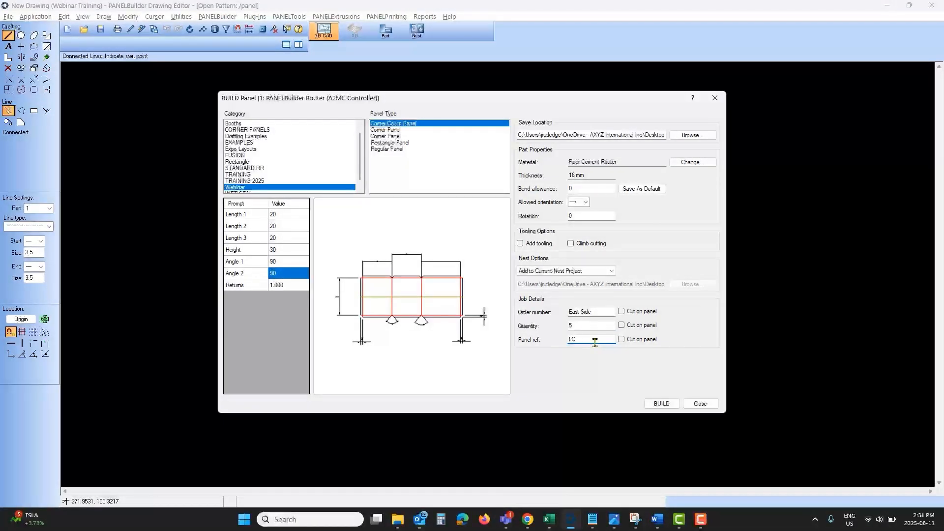
pyautogui.write('-003')
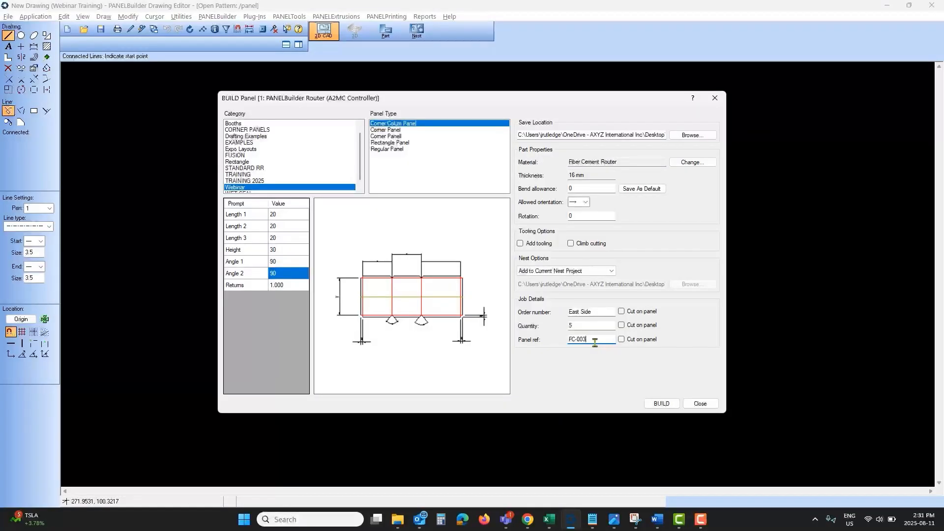
# Build the corner column panel, dismiss the notice and close the panel builder.
pyautogui.click(662, 403)
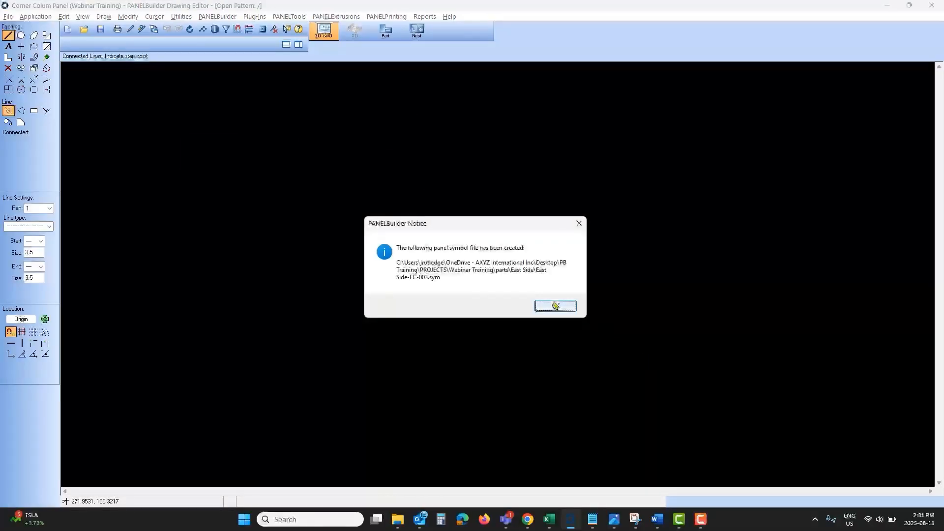
pyautogui.click(555, 305)
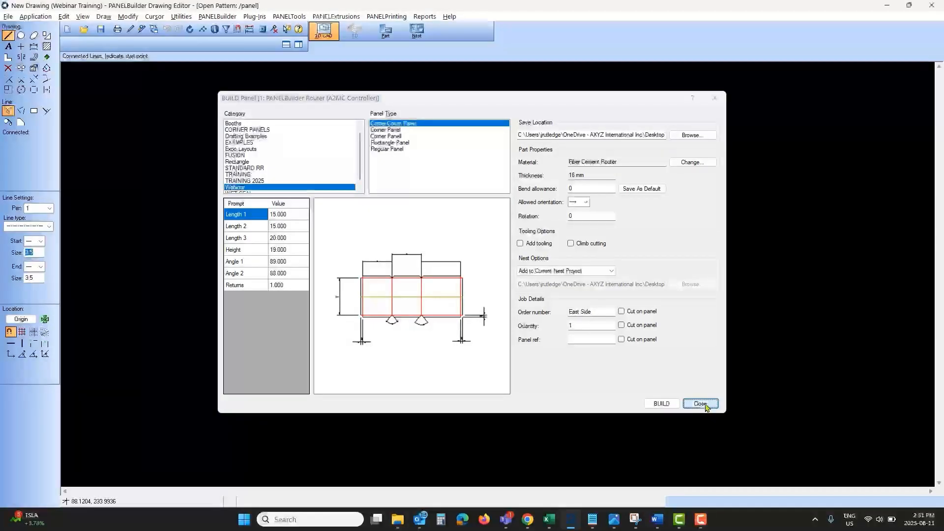
pyautogui.click(700, 404)
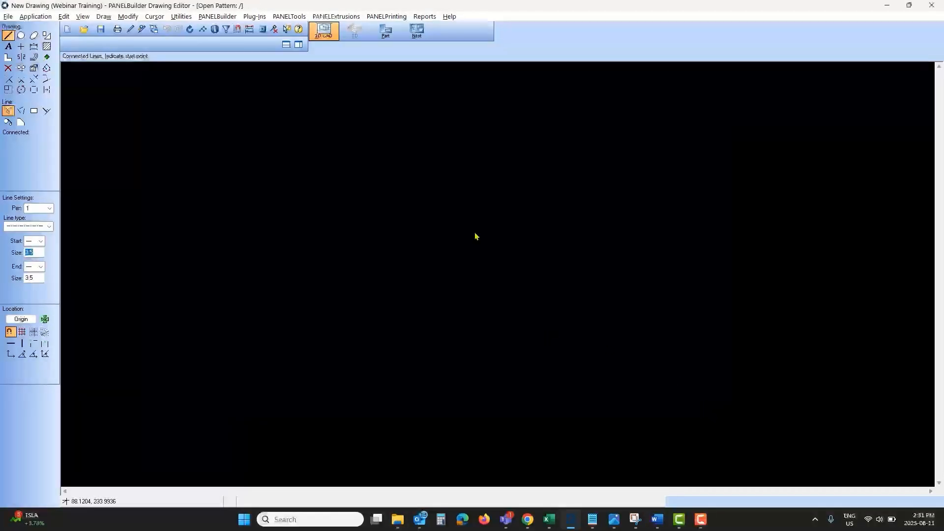
# Switch to the nest editor and choose the 16mm Fiber Cement Router 143 x 73in standard sheet.
pyautogui.click(416, 32)
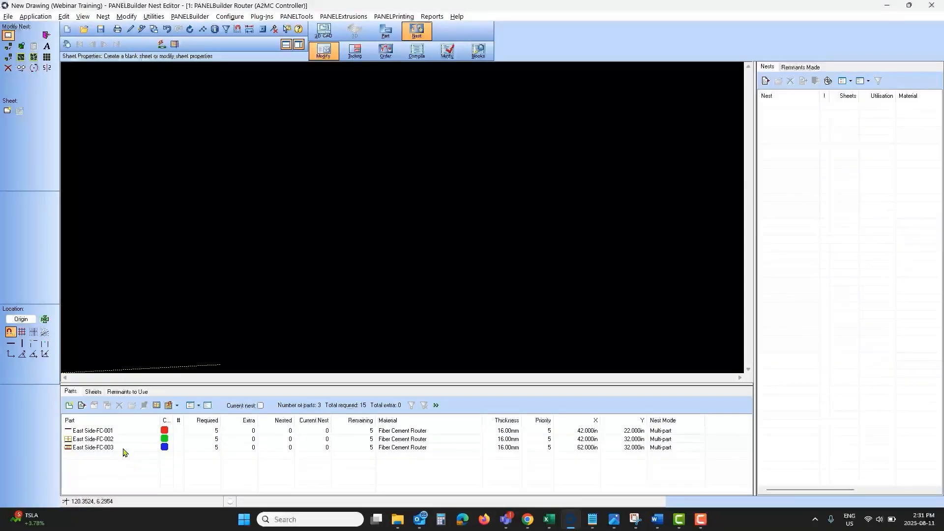
pyautogui.click(93, 392)
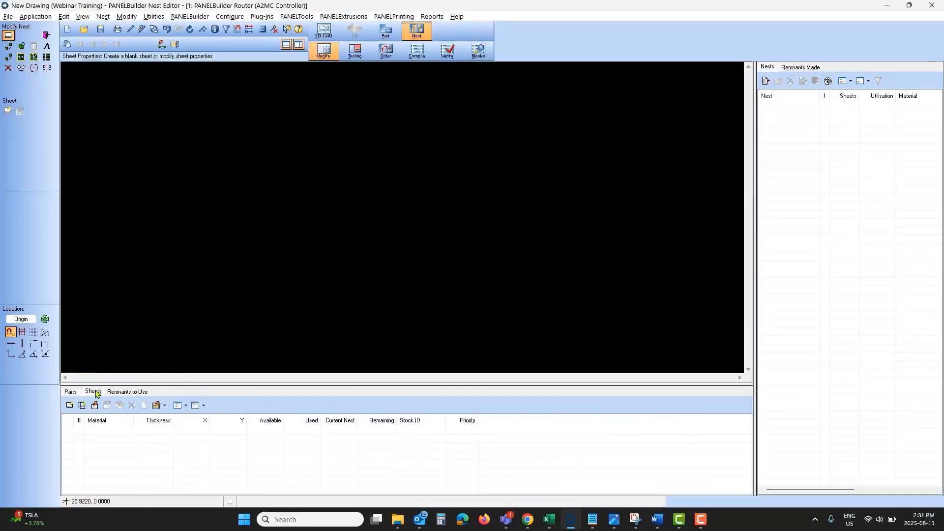
pyautogui.click(68, 405)
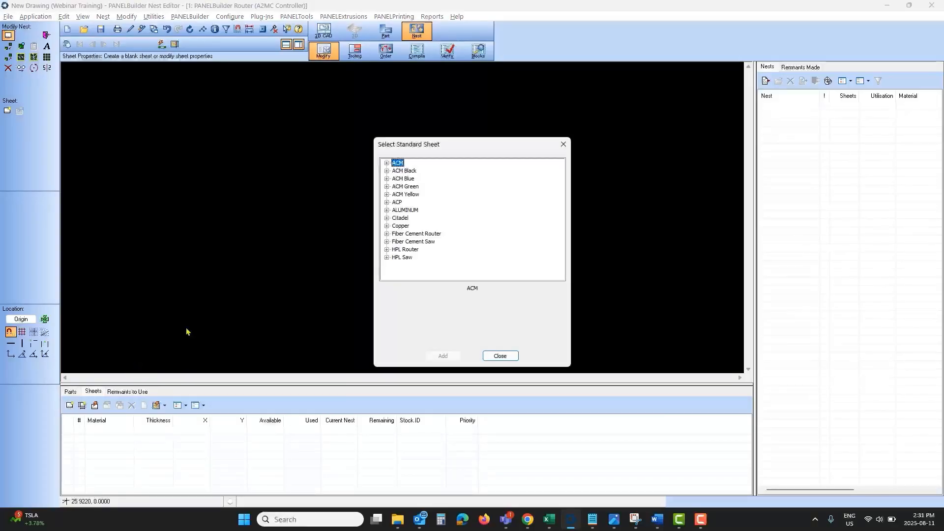
pyautogui.click(387, 233)
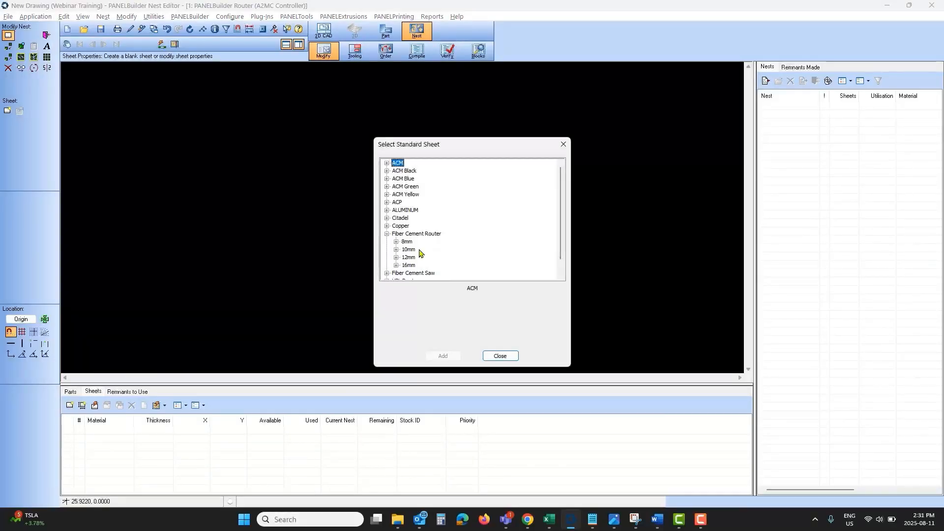
pyautogui.click(396, 265)
pyautogui.scroll(-2, 442, 243)
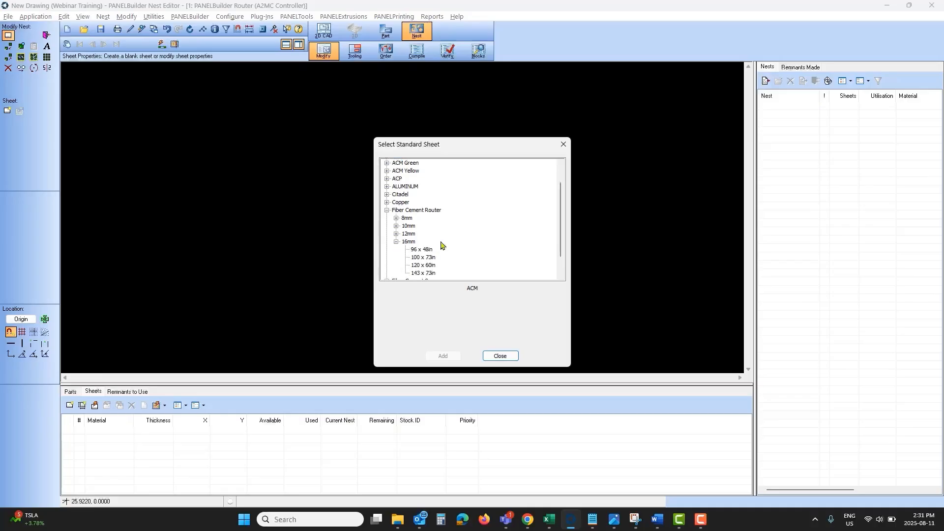
pyautogui.click(426, 250)
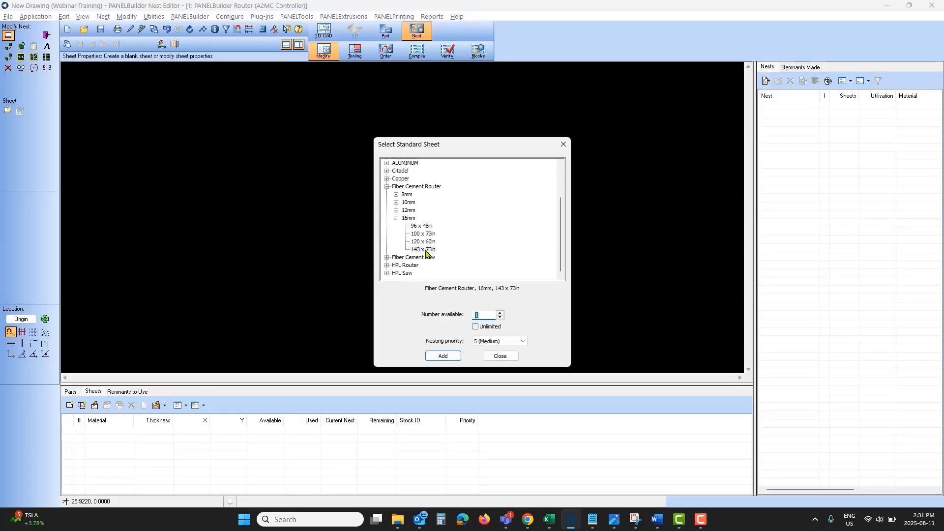
# Make the number of available sheets unlimited, add the sheet to the nest project and close the sheet selection.
pyautogui.click(475, 327)
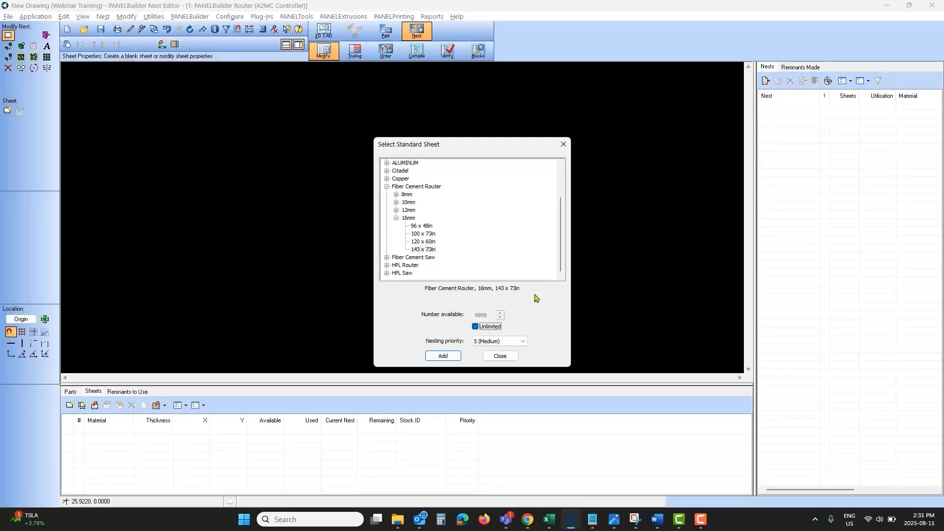
pyautogui.click(475, 327)
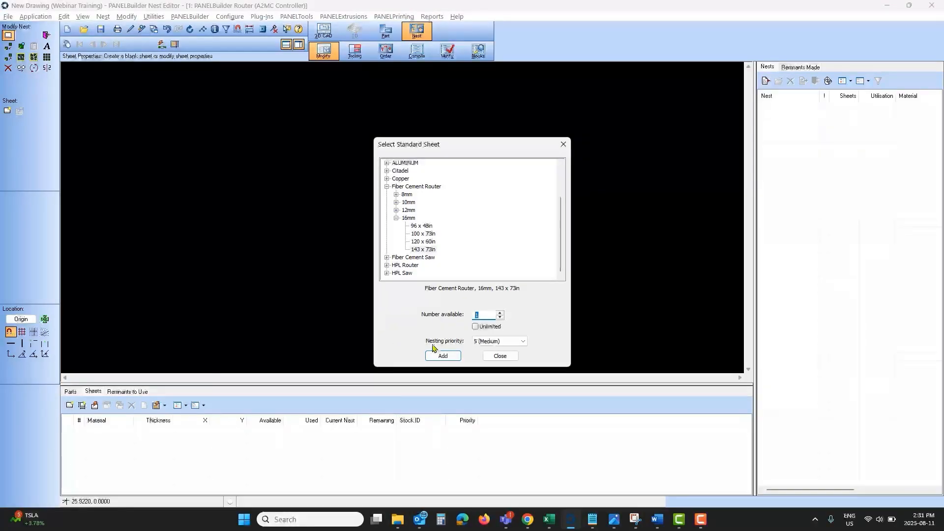
pyautogui.click(476, 327)
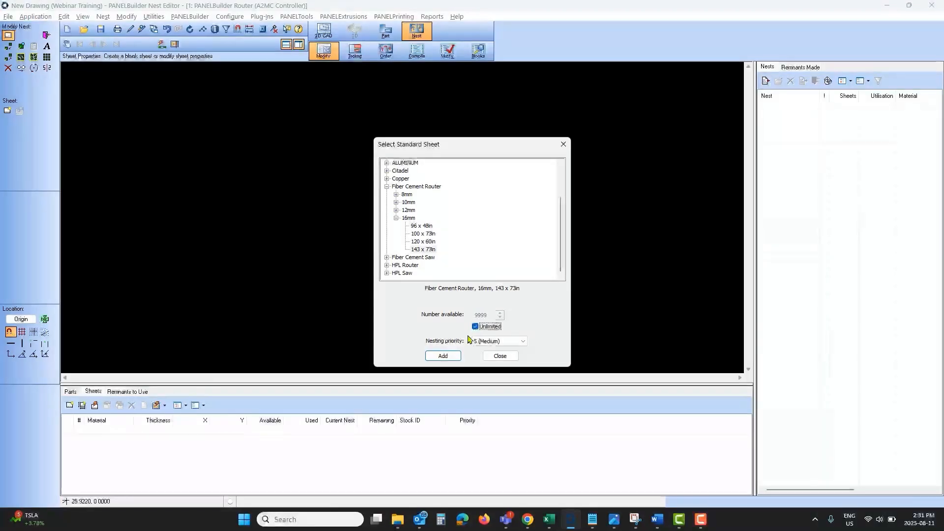
pyautogui.click(435, 360)
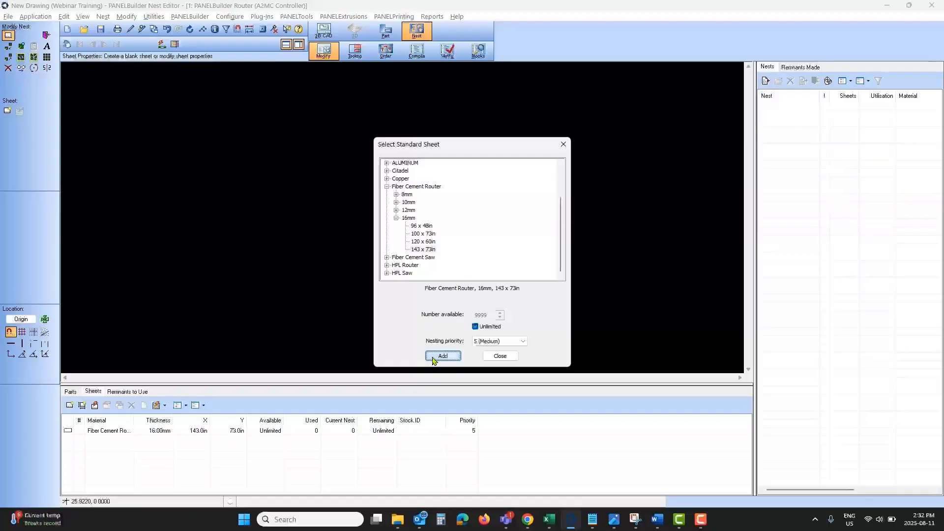
pyautogui.click(500, 356)
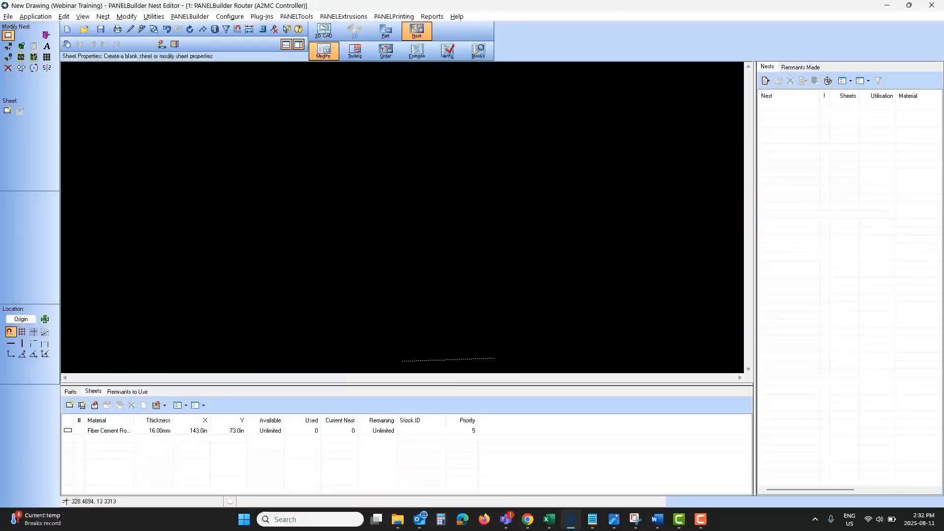
# Open the multi-part nesting settings for the parts and set the STL name to Fiber_Cement.
pyautogui.click(71, 391)
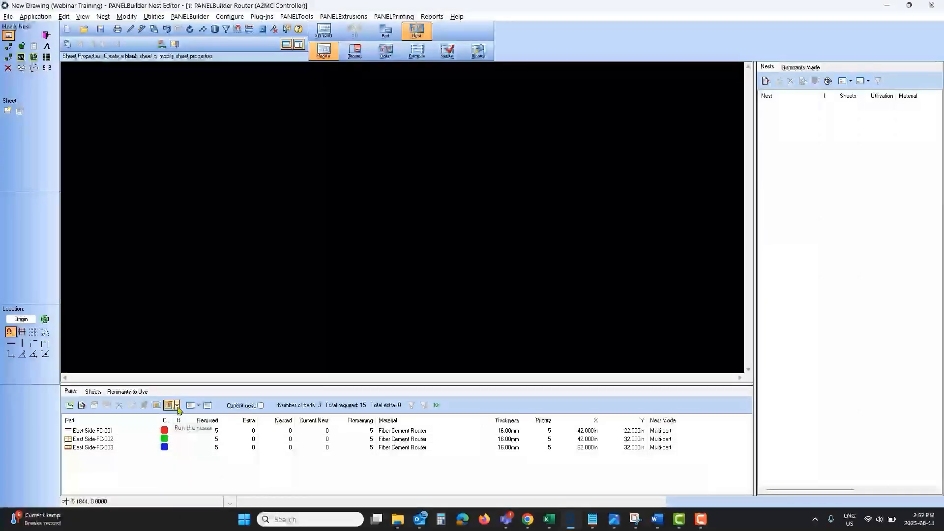
pyautogui.click(177, 407)
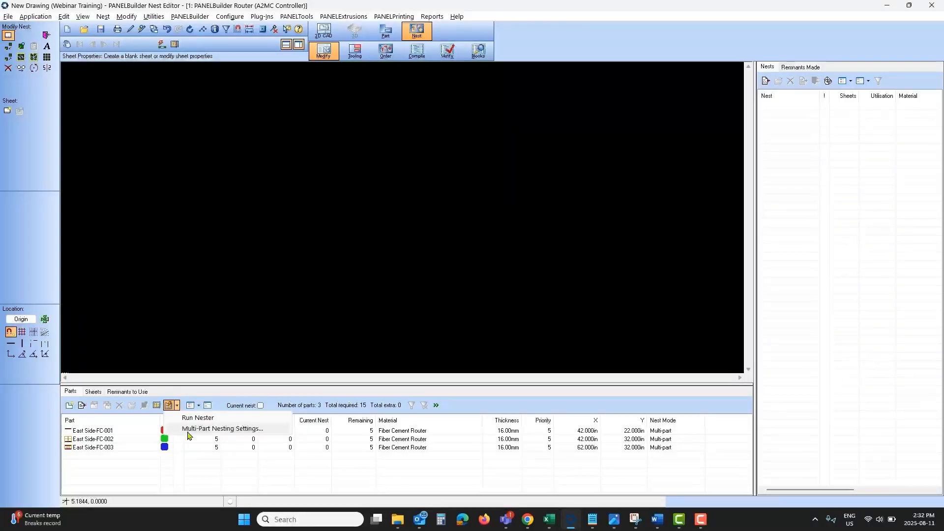
pyautogui.click(188, 430)
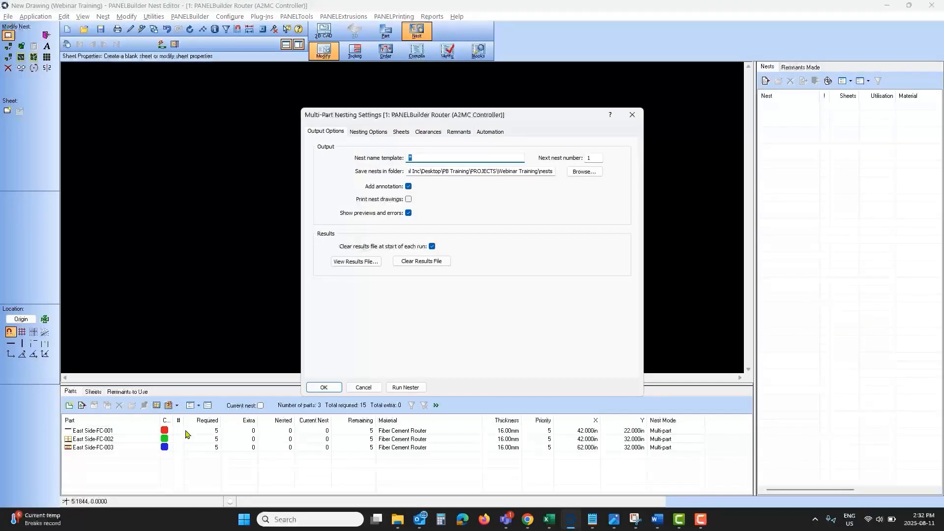
pyautogui.click(364, 132)
pyautogui.click(341, 132)
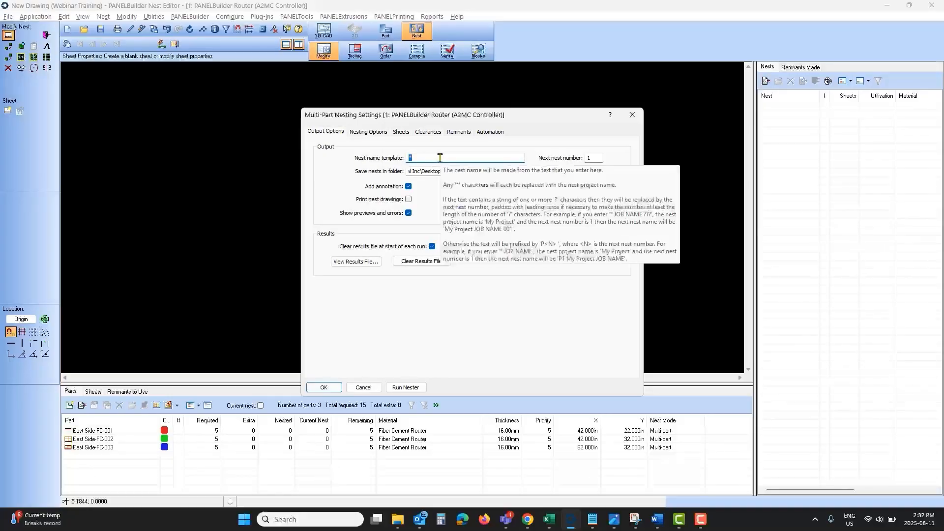
pyautogui.click(366, 133)
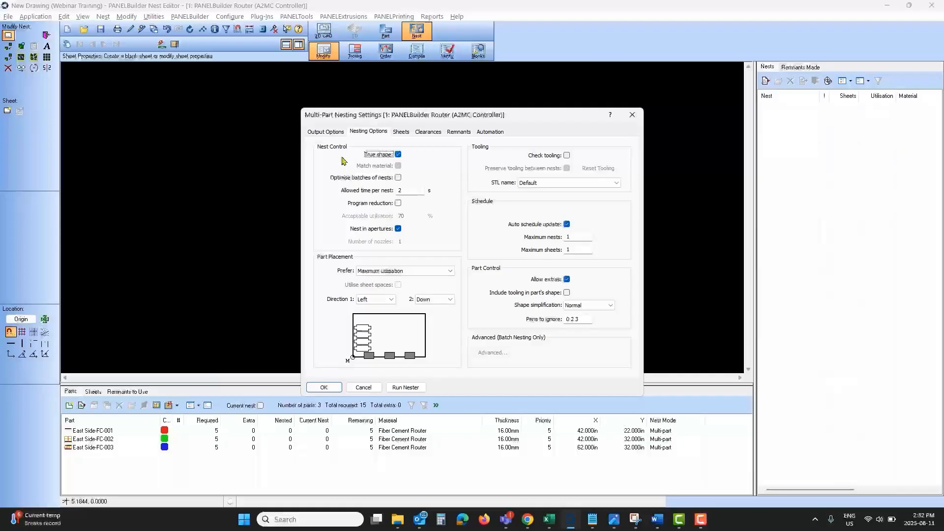
pyautogui.click(574, 184)
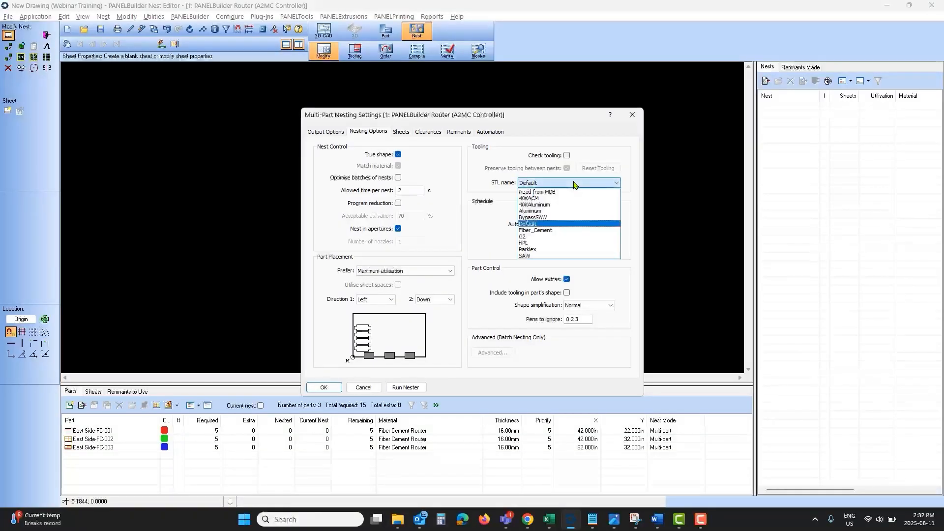
pyautogui.click(545, 230)
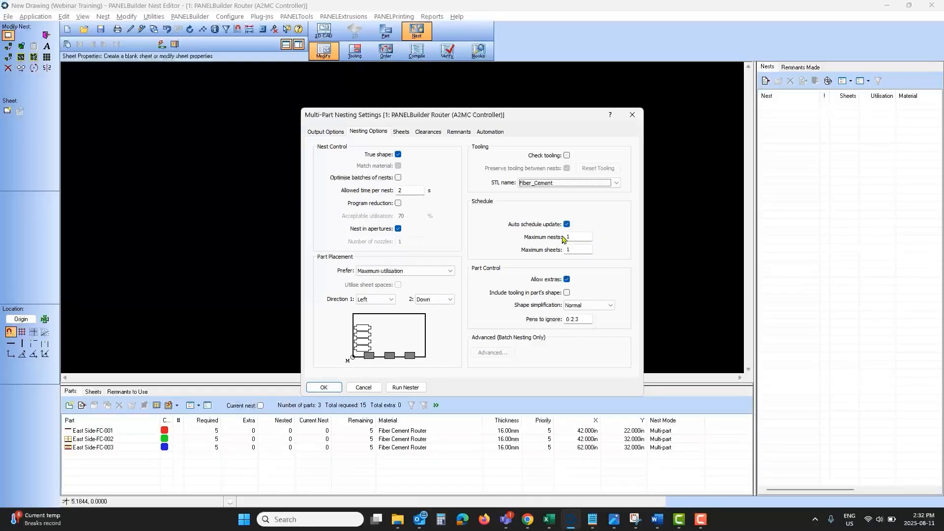
# Set Maximum nests to 9999, open Maximum sheets for editing, and review the sheet, clearance and remnant settings.
pyautogui.doubleClick(583, 236)
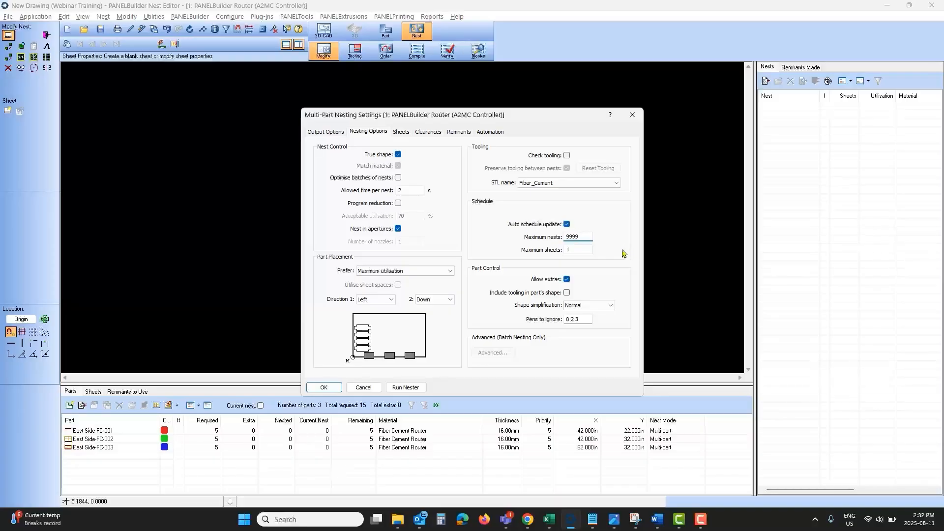
pyautogui.doubleClick(579, 250)
pyautogui.click(403, 133)
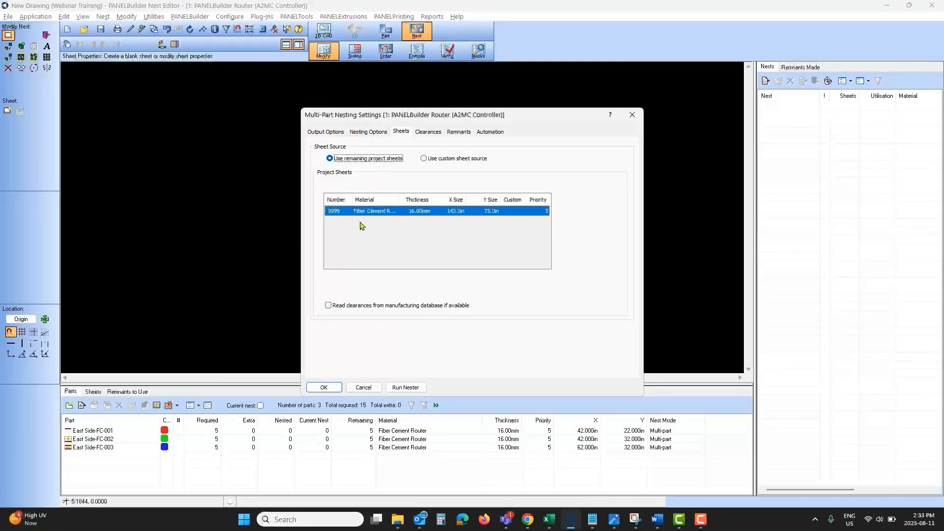
pyautogui.click(422, 131)
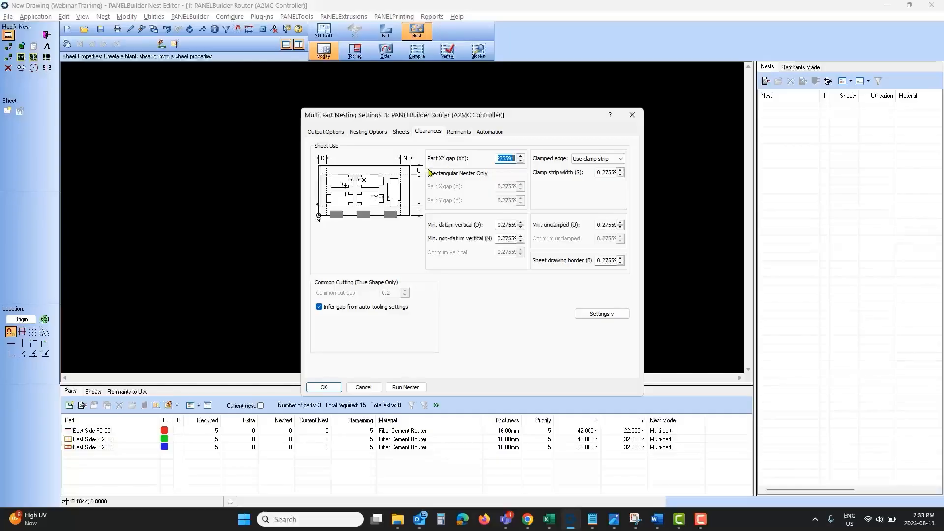
pyautogui.click(467, 134)
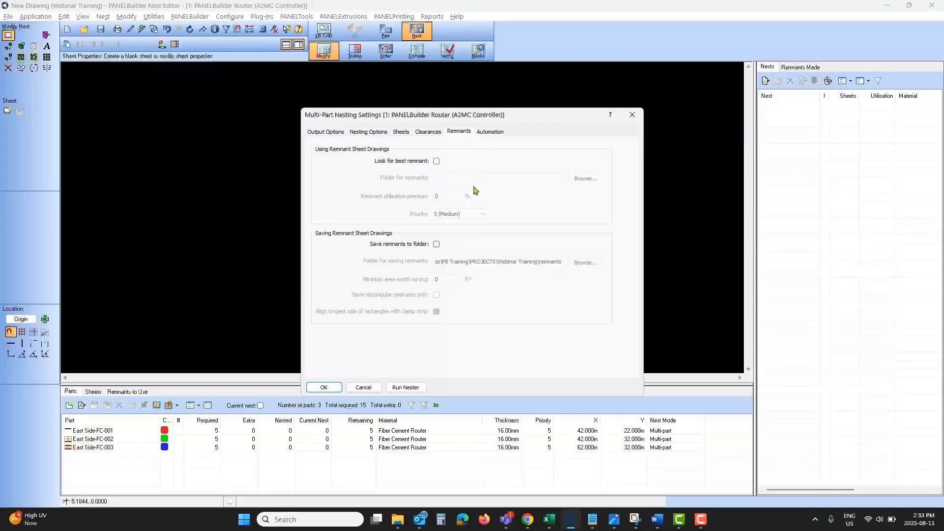
# Enable Automatic tooling and Compile blocks in the nesting automation, keeping aotext_1 as the Automatic order style.
pyautogui.click(494, 133)
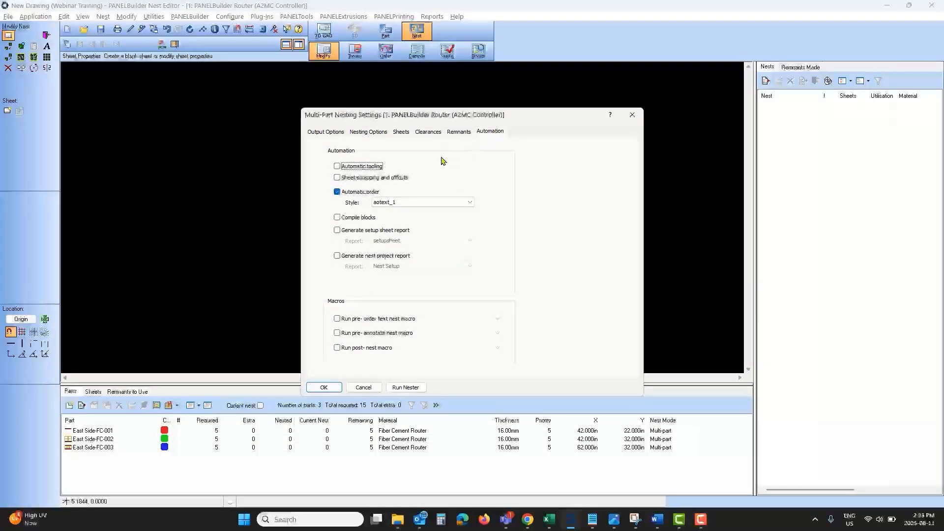
pyautogui.click(457, 208)
pyautogui.click(458, 208)
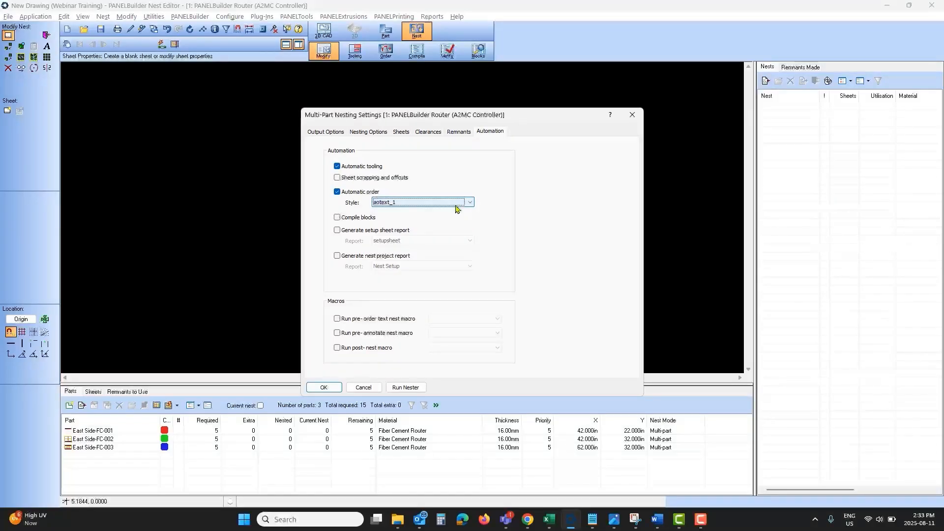
pyautogui.click(456, 205)
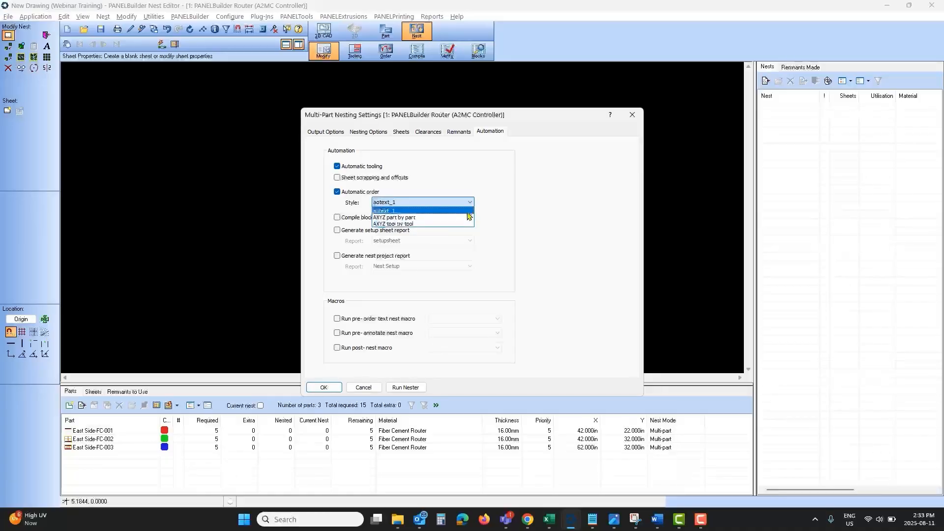
pyautogui.click(461, 204)
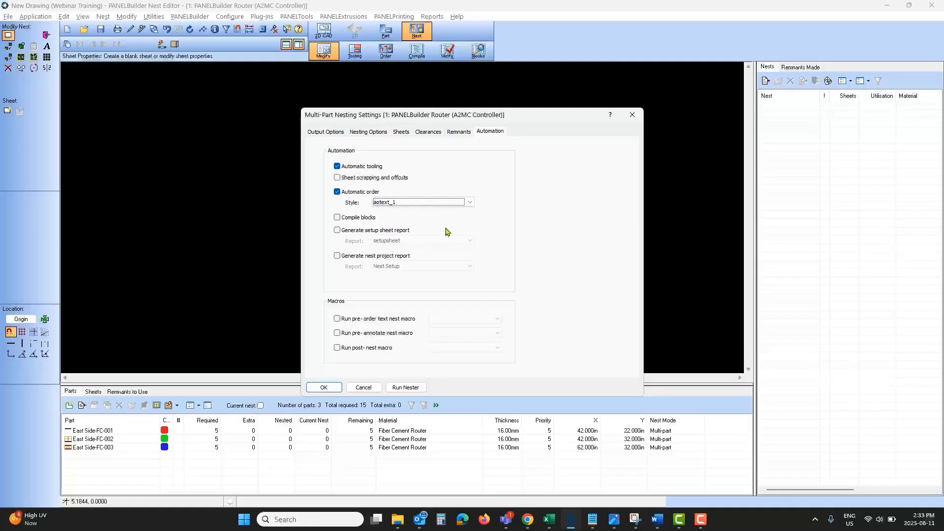
pyautogui.click(360, 220)
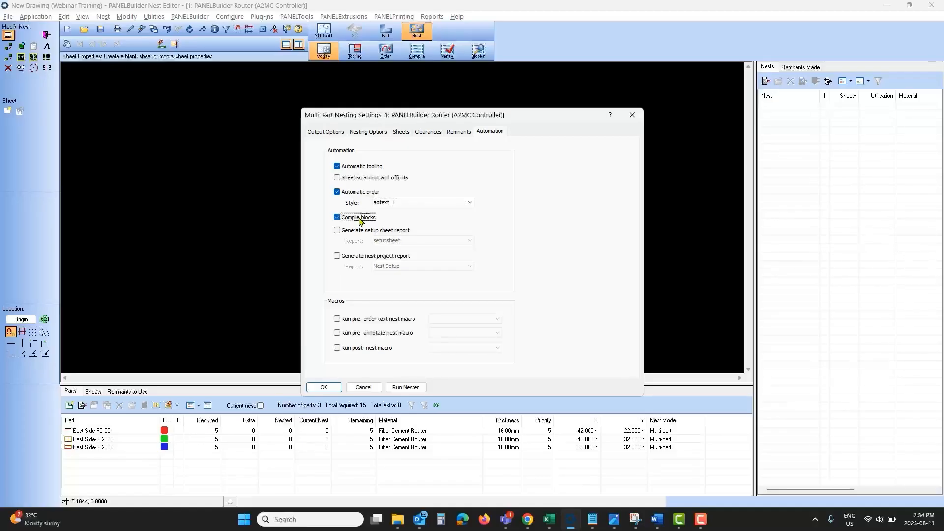
# Run the nester, accept all the nests and dismiss the notice to open the last nest drawing.
pyautogui.click(419, 388)
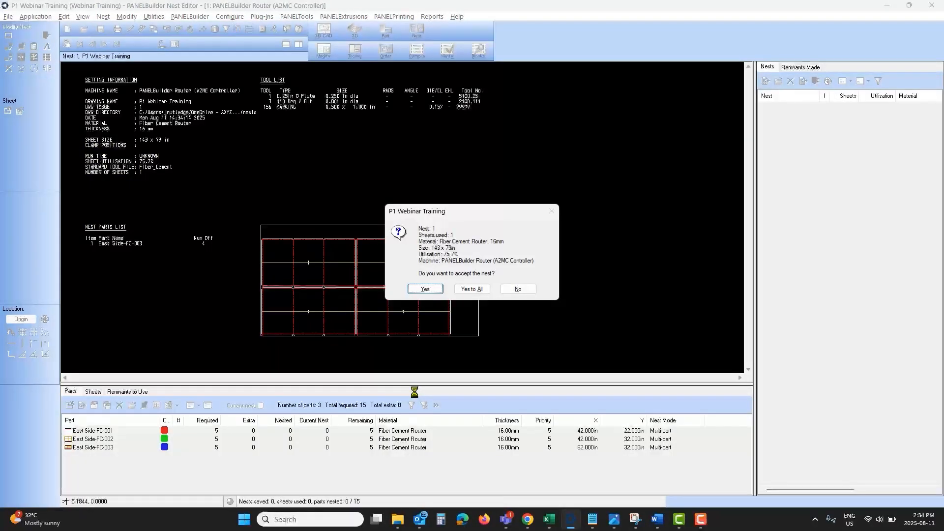
pyautogui.click(472, 289)
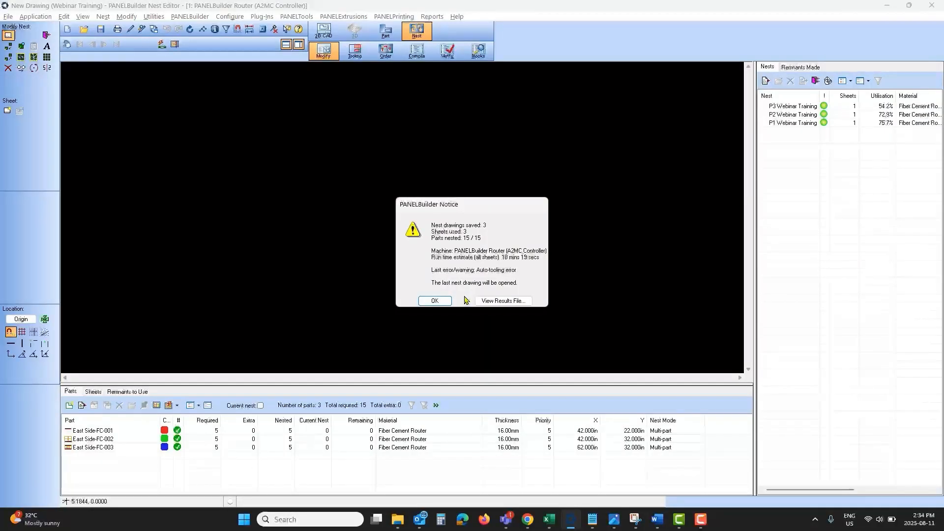
pyautogui.click(425, 305)
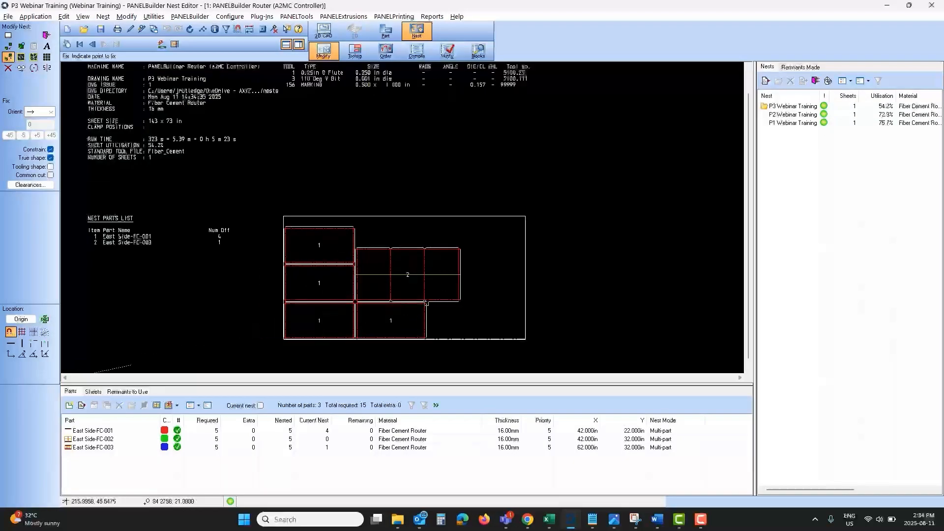
pyautogui.scroll(2, 193, 320)
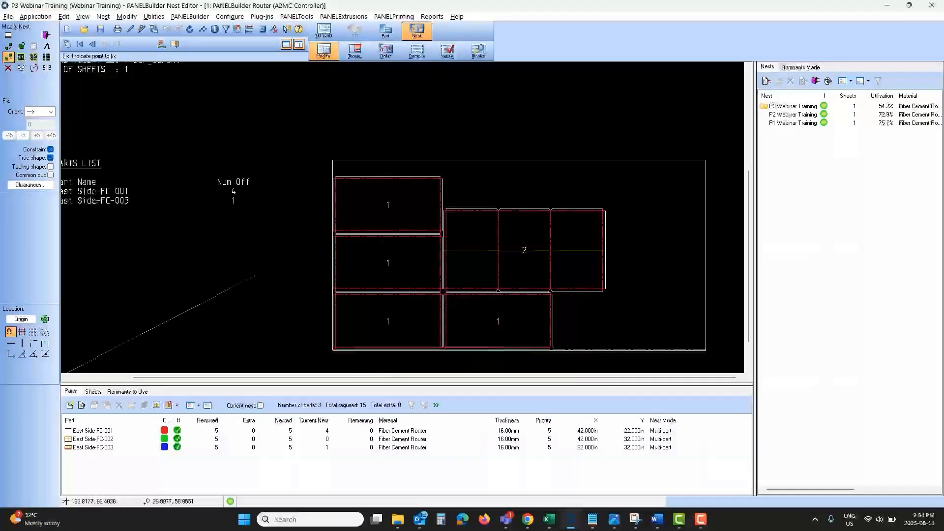
pyautogui.click(498, 321)
pyautogui.scroll(-3, 285, 295)
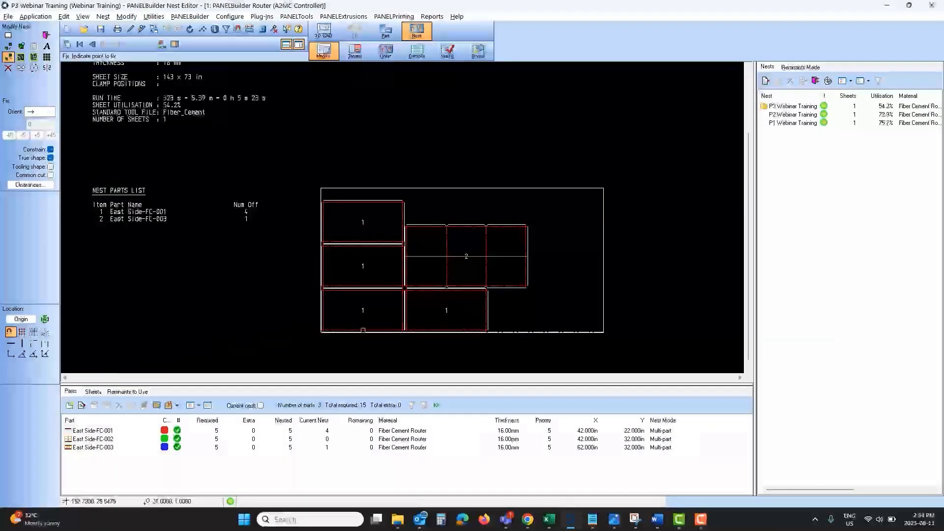
# Examine the P3 nest's part layout, setting information and tool list in the nest drawing.
pyautogui.scroll(2, 462, 240)
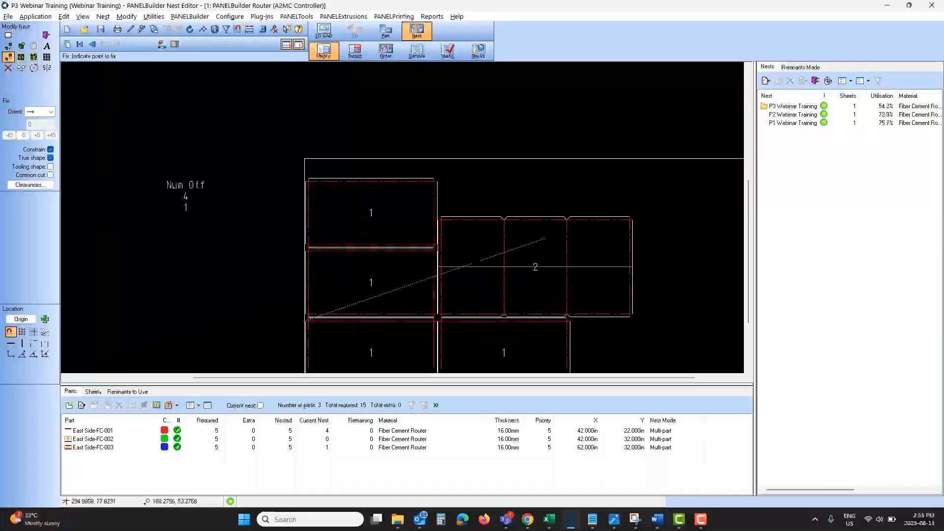
pyautogui.scroll(-3, 628, 217)
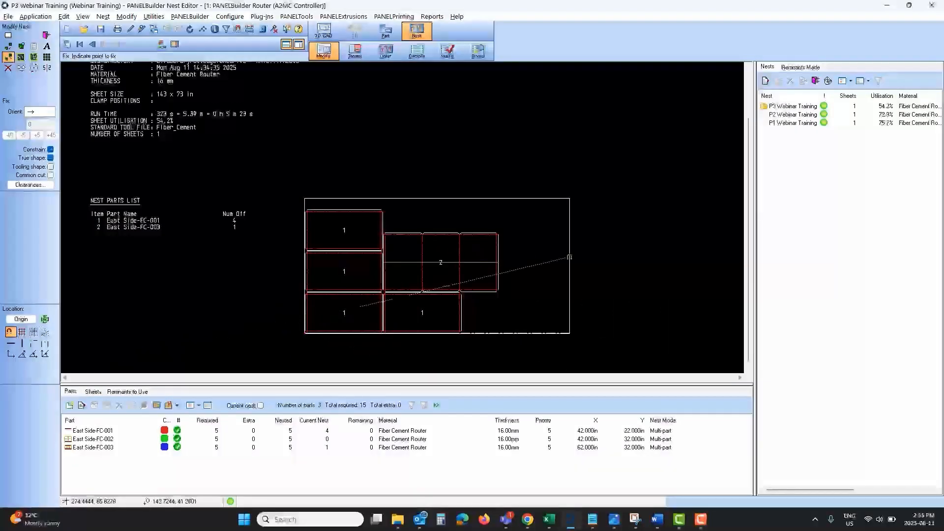
pyautogui.scroll(-1, 69, 354)
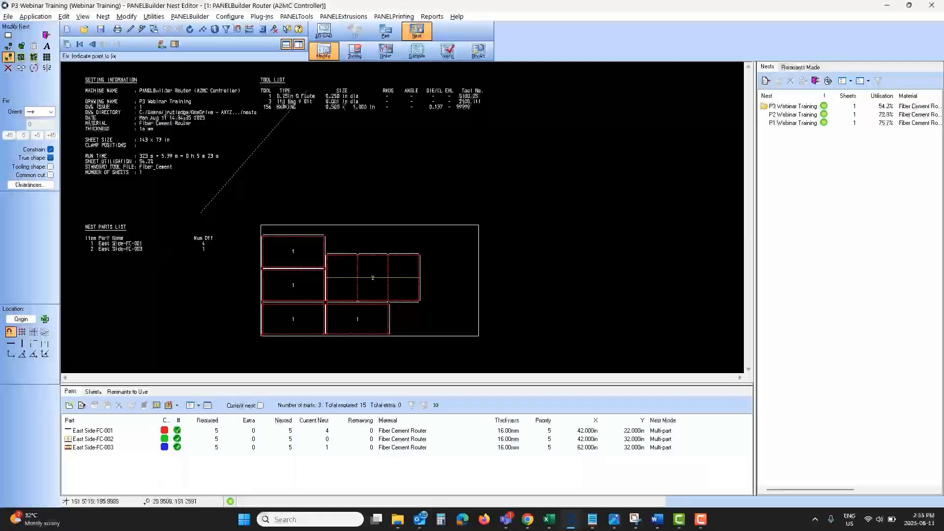
pyautogui.scroll(2, 249, 87)
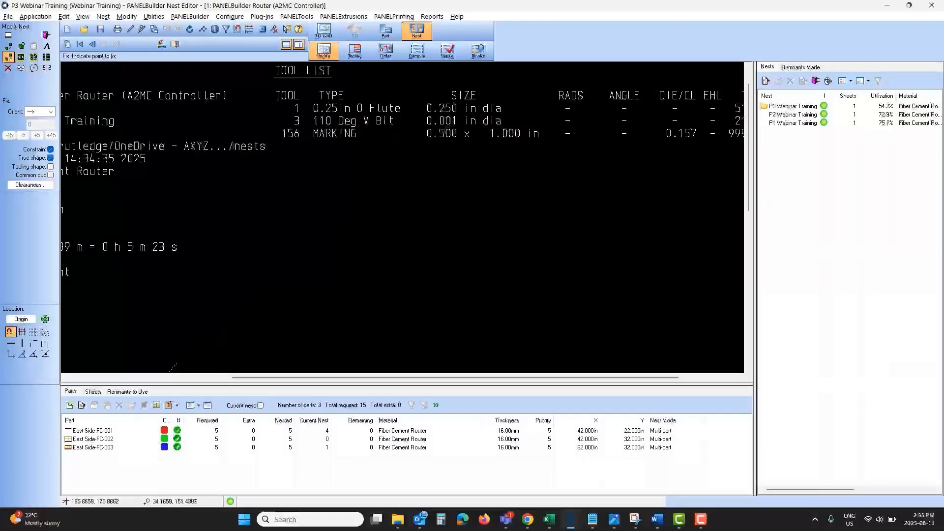
pyautogui.scroll(-5, 387, 139)
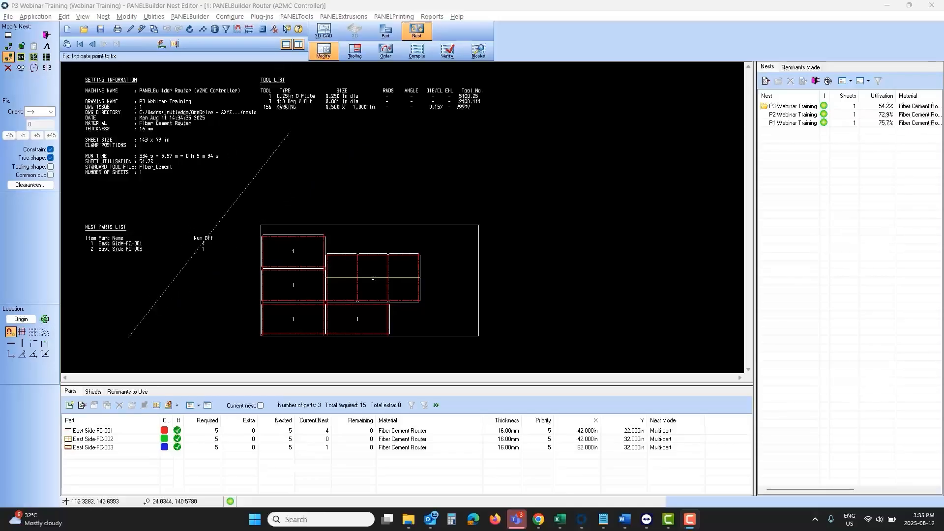
# Start compiling the P3 nest and review the cutting conditions for the two router tools, TN5100.25 and TN2100.111.
pyautogui.click(419, 62)
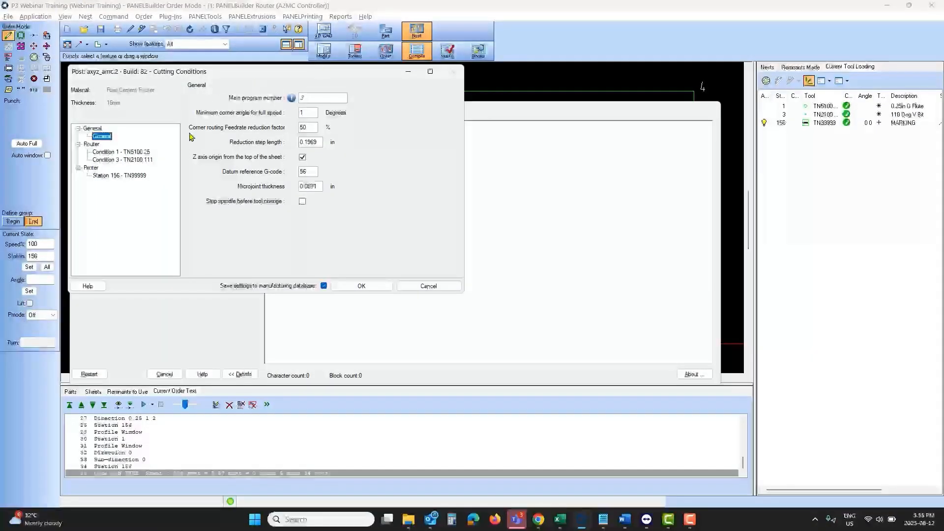
pyautogui.click(147, 153)
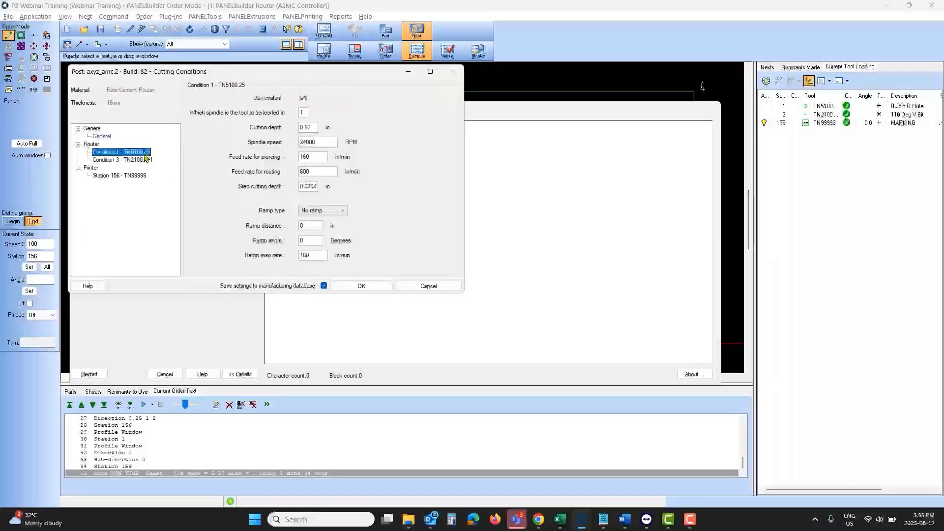
pyautogui.click(136, 161)
pyautogui.click(118, 151)
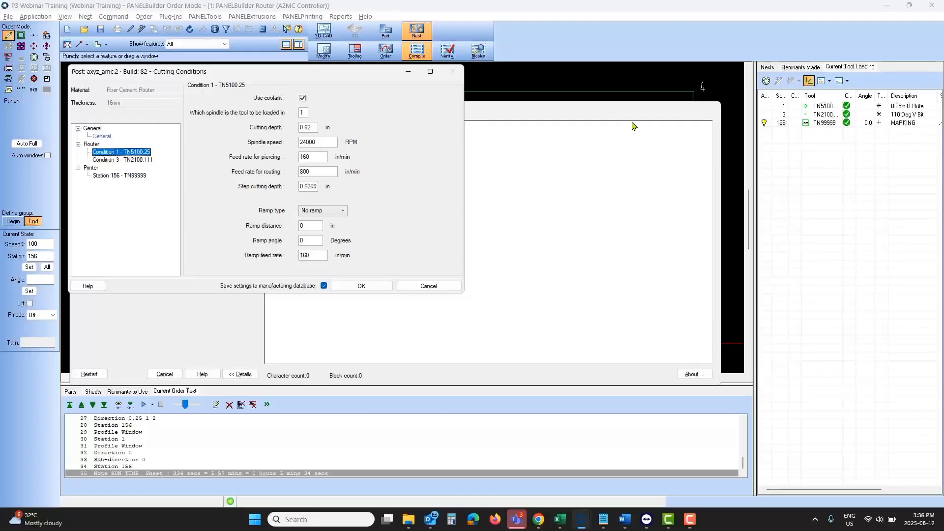
# For router Condition 1 - TN5100.25, set the spindle speed to 15275 RPM, piercing feed to 80 in/min and routing feed to 50 in/min.
pyautogui.doubleClick(326, 141)
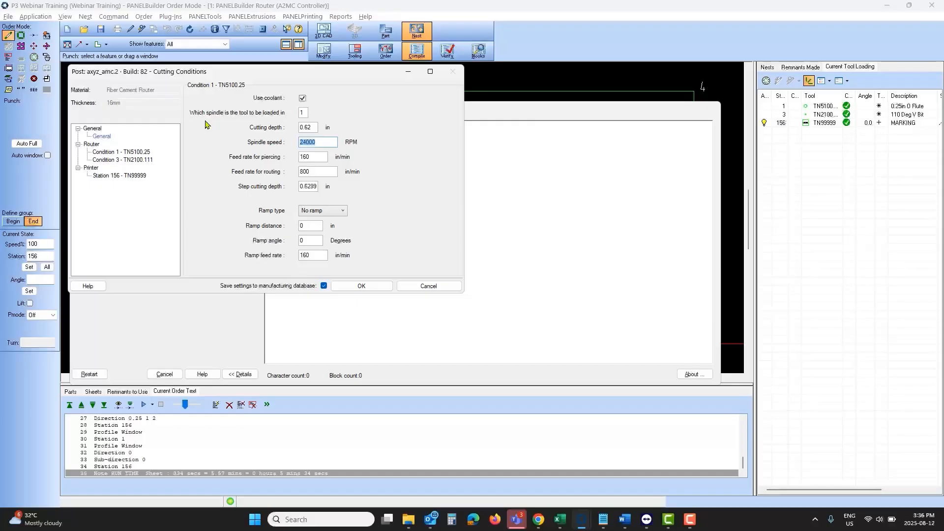
pyautogui.write('15275')
pyautogui.doubleClick(314, 157)
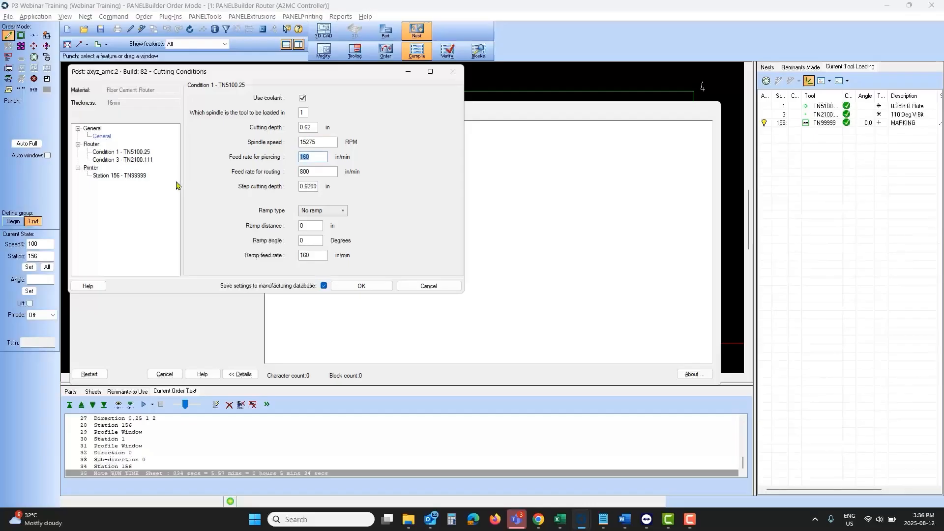
pyautogui.write('80')
pyautogui.moveTo(326, 169); pyautogui.dragTo(251, 167)
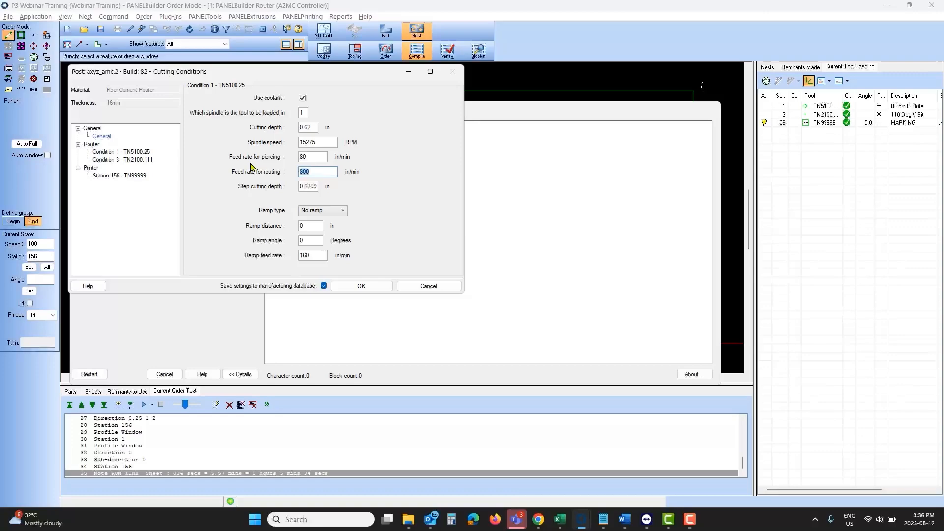
pyautogui.write('50')
# Set Condition 1's ramp angle to 5 degrees and ramp feed rate to 50 in/min, and compile the nest's NC blocks with these cutting conditions.
pyautogui.click(317, 240)
pyautogui.moveTo(317, 240); pyautogui.dragTo(249, 232)
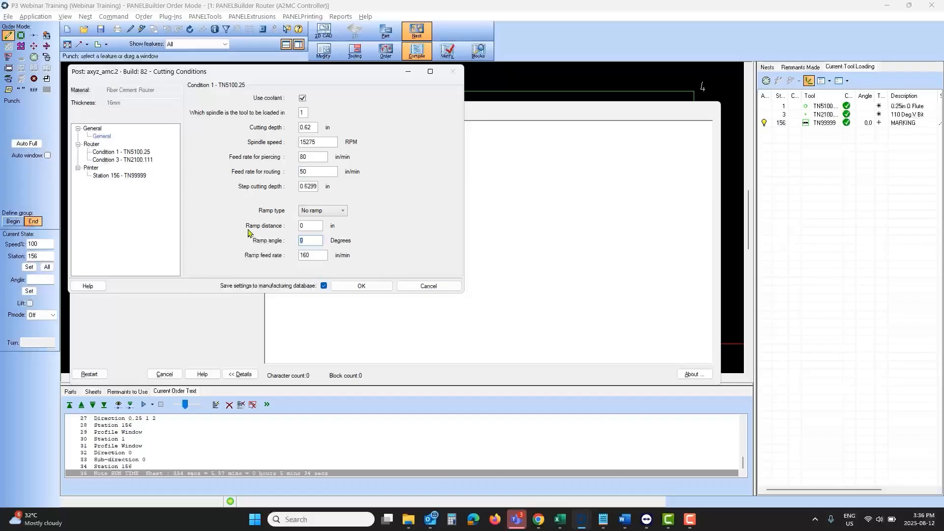
pyautogui.write('5')
pyautogui.click(325, 256)
pyautogui.moveTo(320, 256); pyautogui.dragTo(119, 254)
pyautogui.write('50')
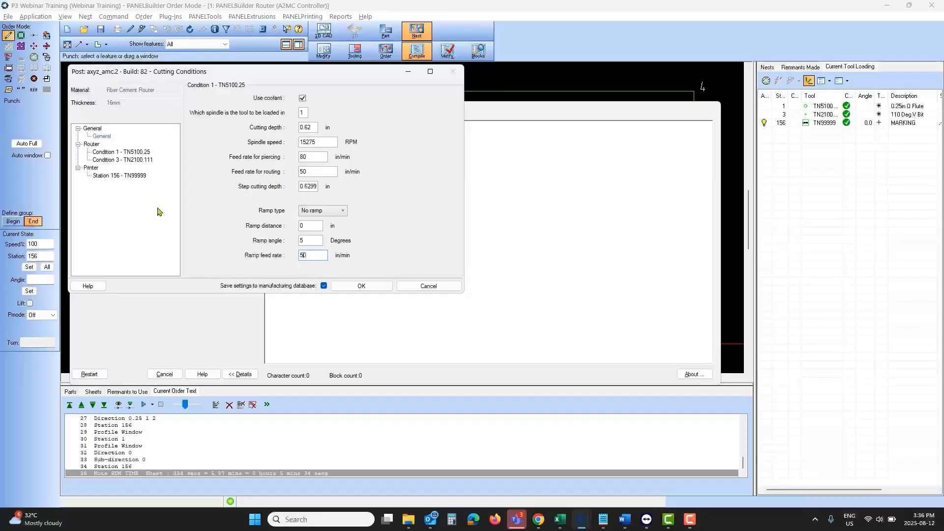
pyautogui.click(353, 287)
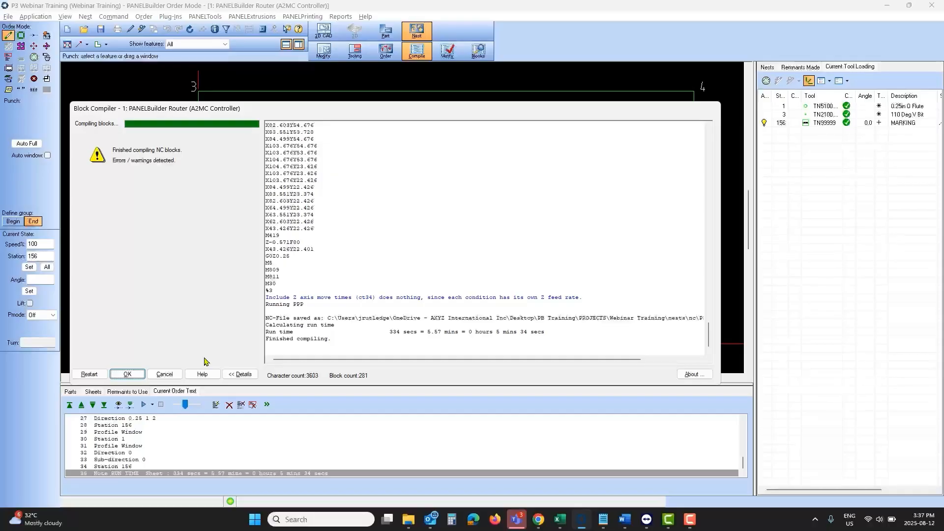
pyautogui.click(122, 372)
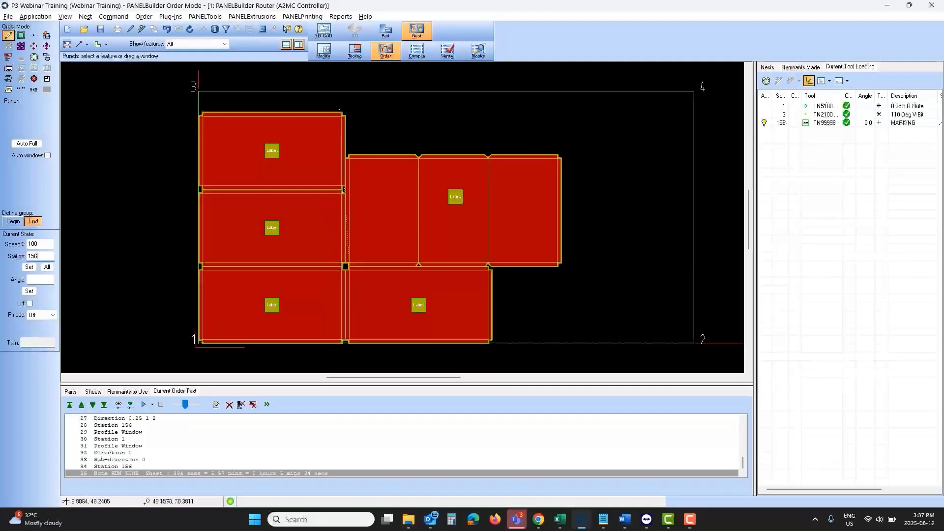
# Verify the compiled P3 nest by playing the program simulation through to its end at a slightly reduced speed.
pyautogui.click(456, 58)
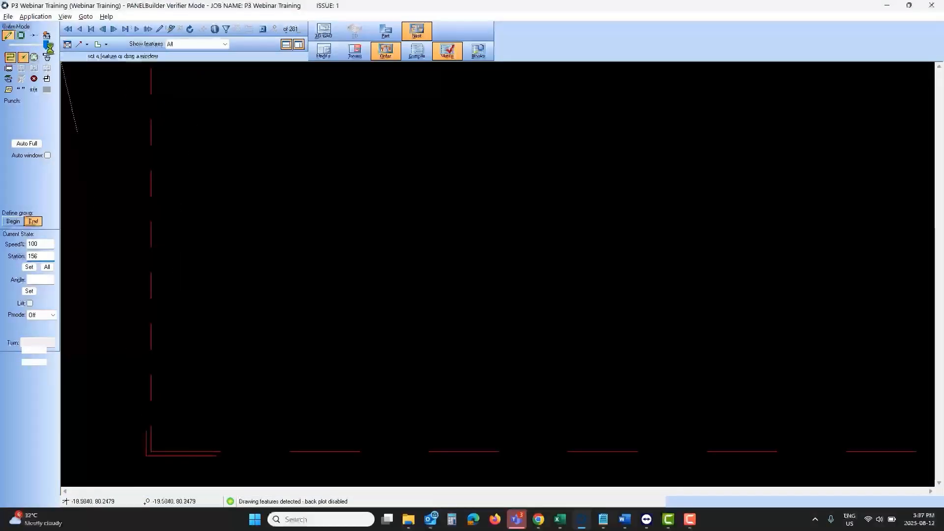
pyautogui.moveTo(46, 45); pyautogui.dragTo(38, 45)
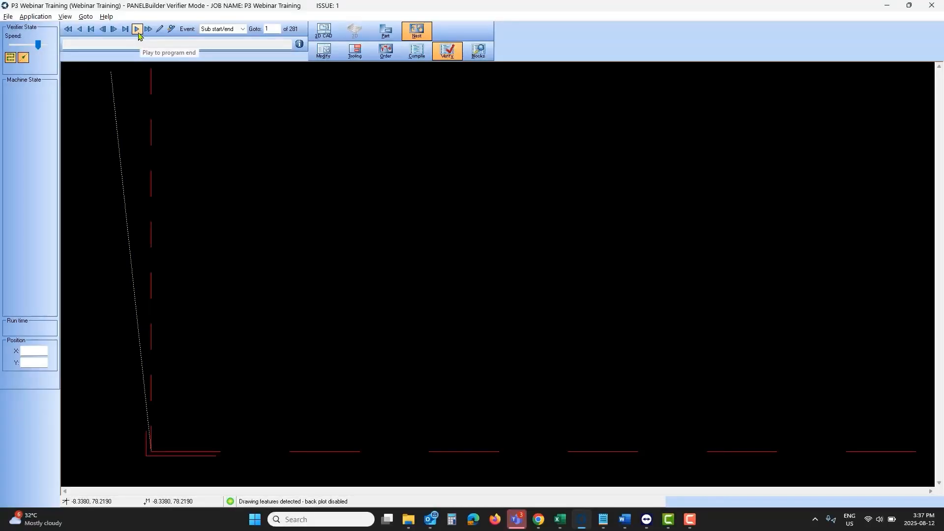
pyautogui.click(137, 30)
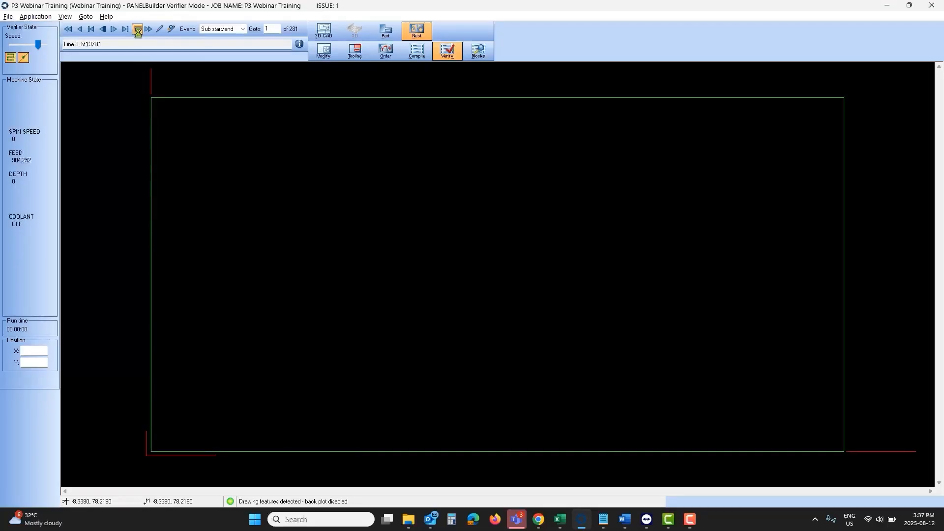